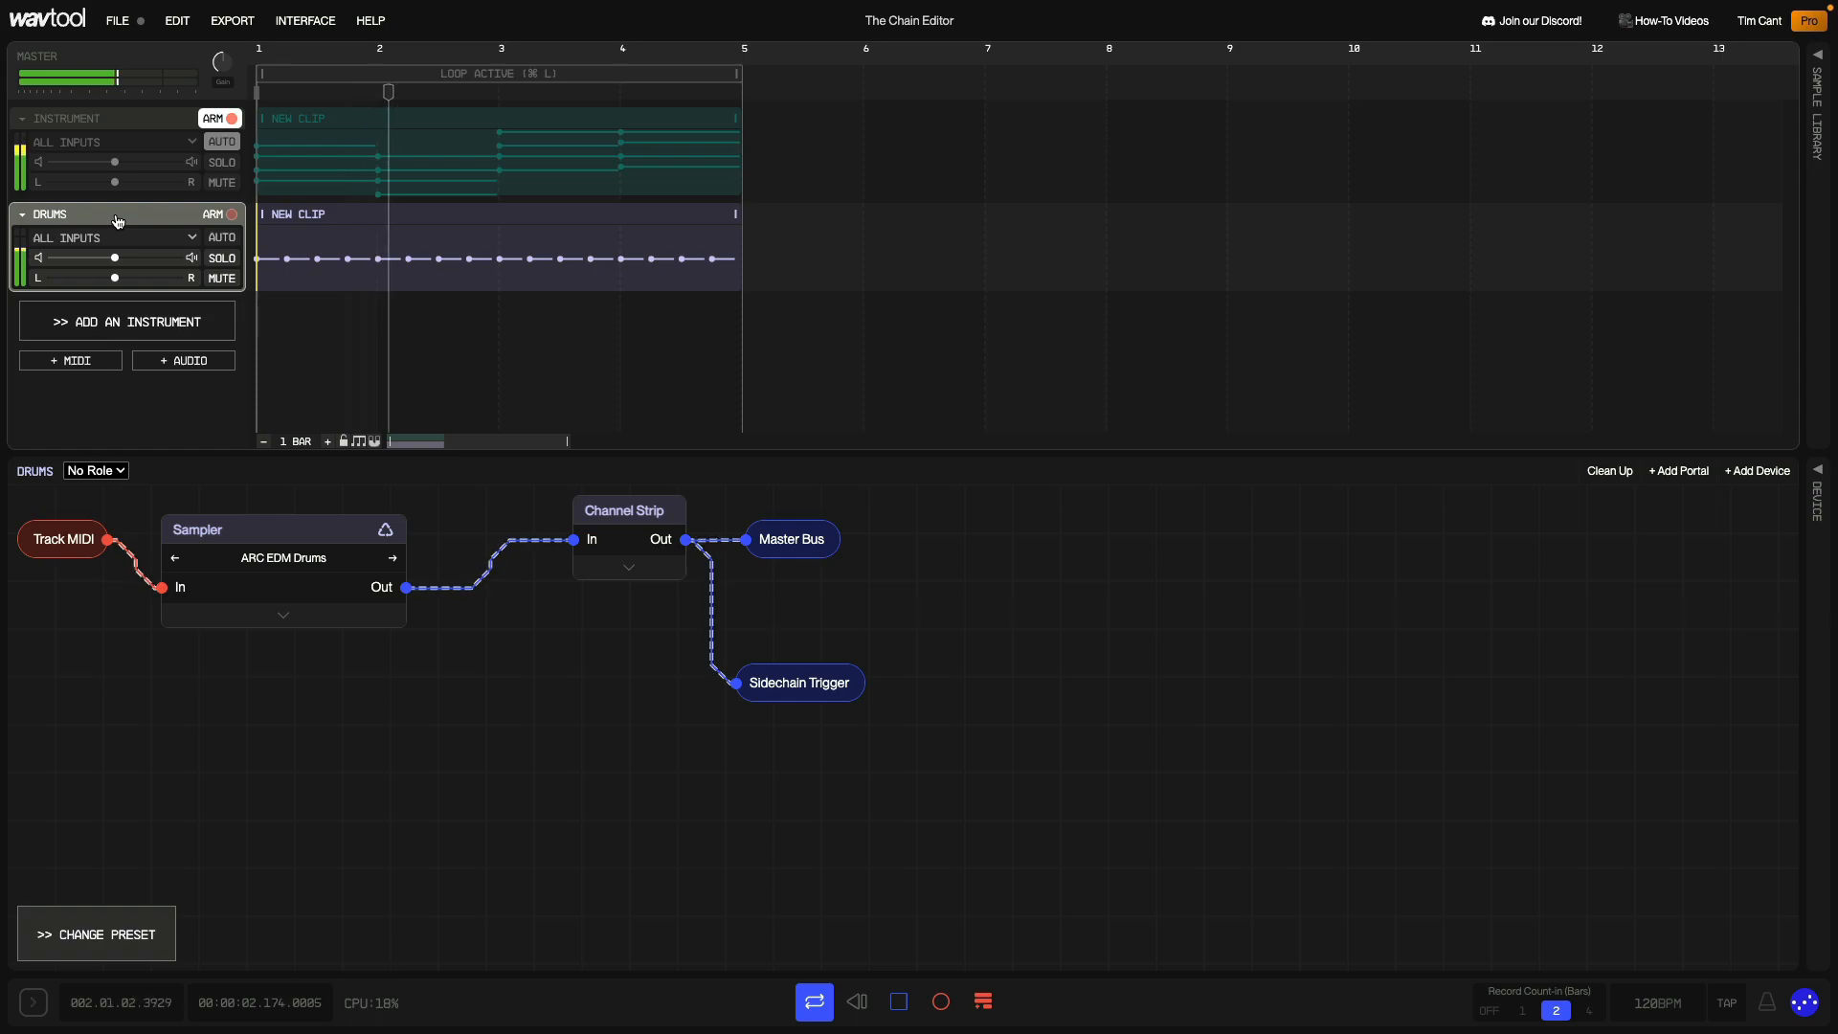
Show the Master track's device chain and examine its routing through to the Aux Sum
{"action": "left_click", "coordinate": [114, 93]}
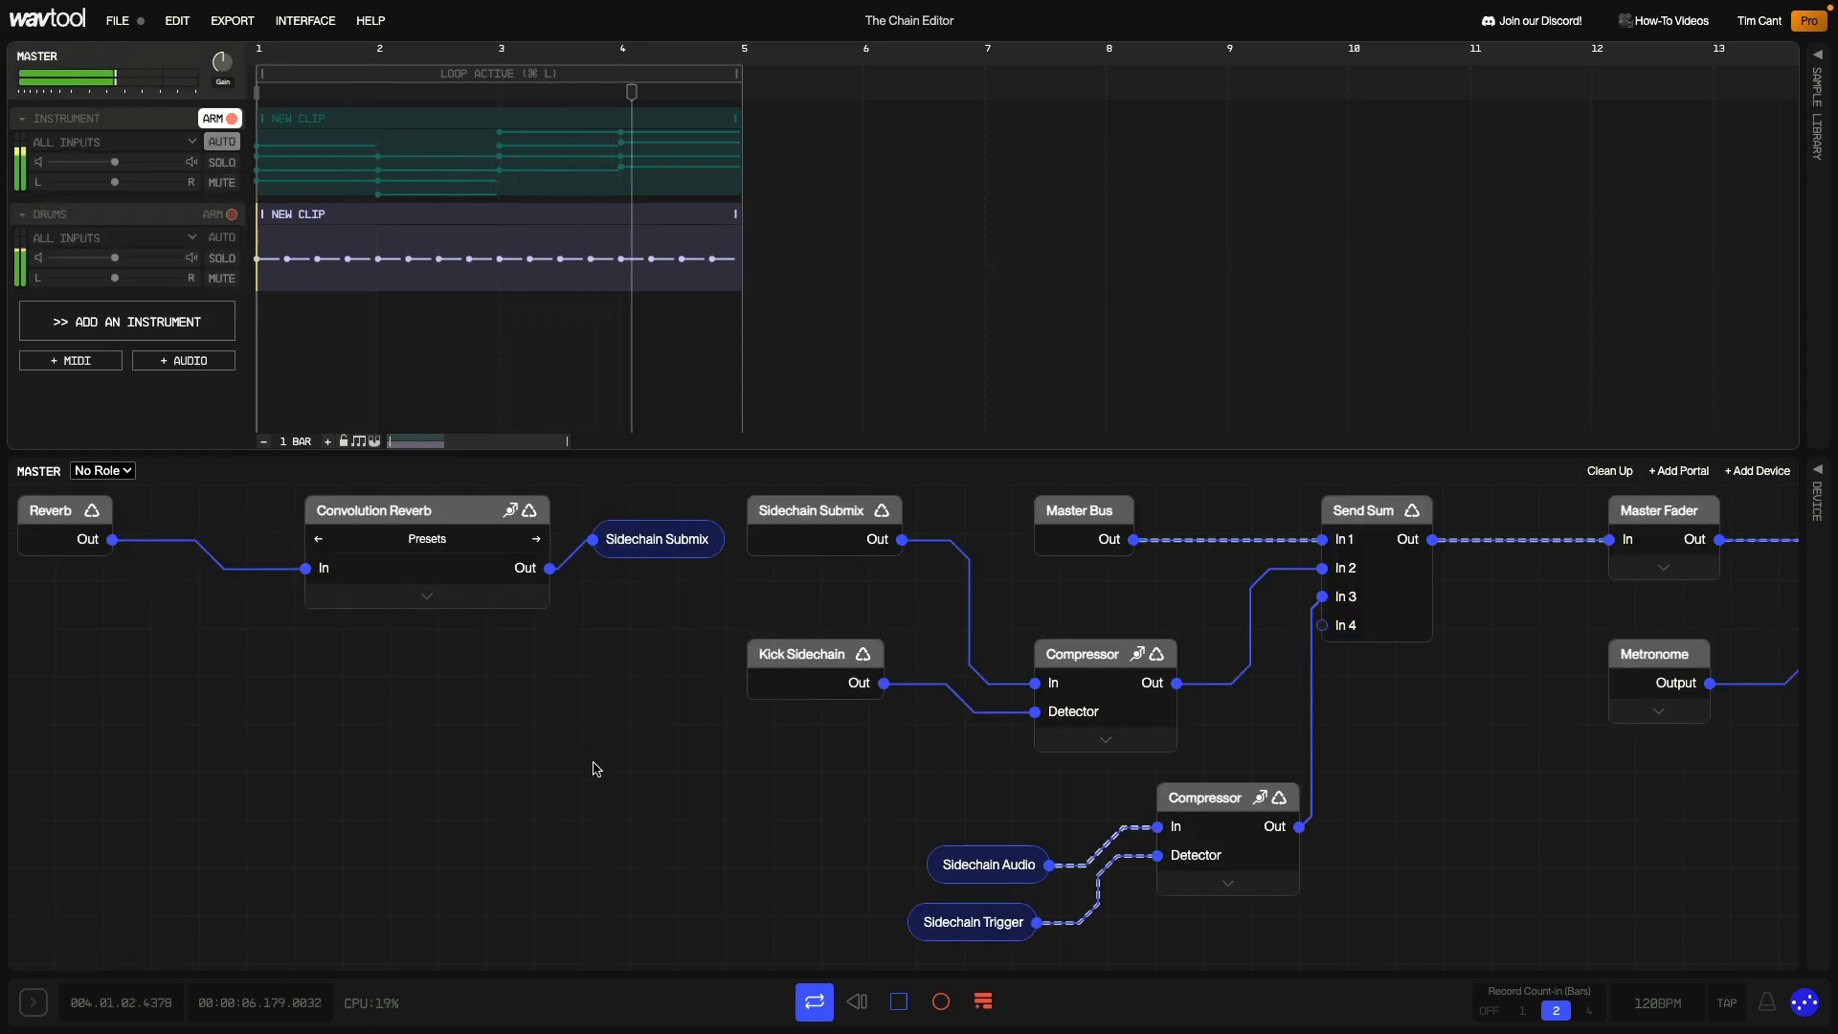
{"action": "scroll", "coordinate": [627, 776], "scroll_direction": "right", "scroll_amount": 5}
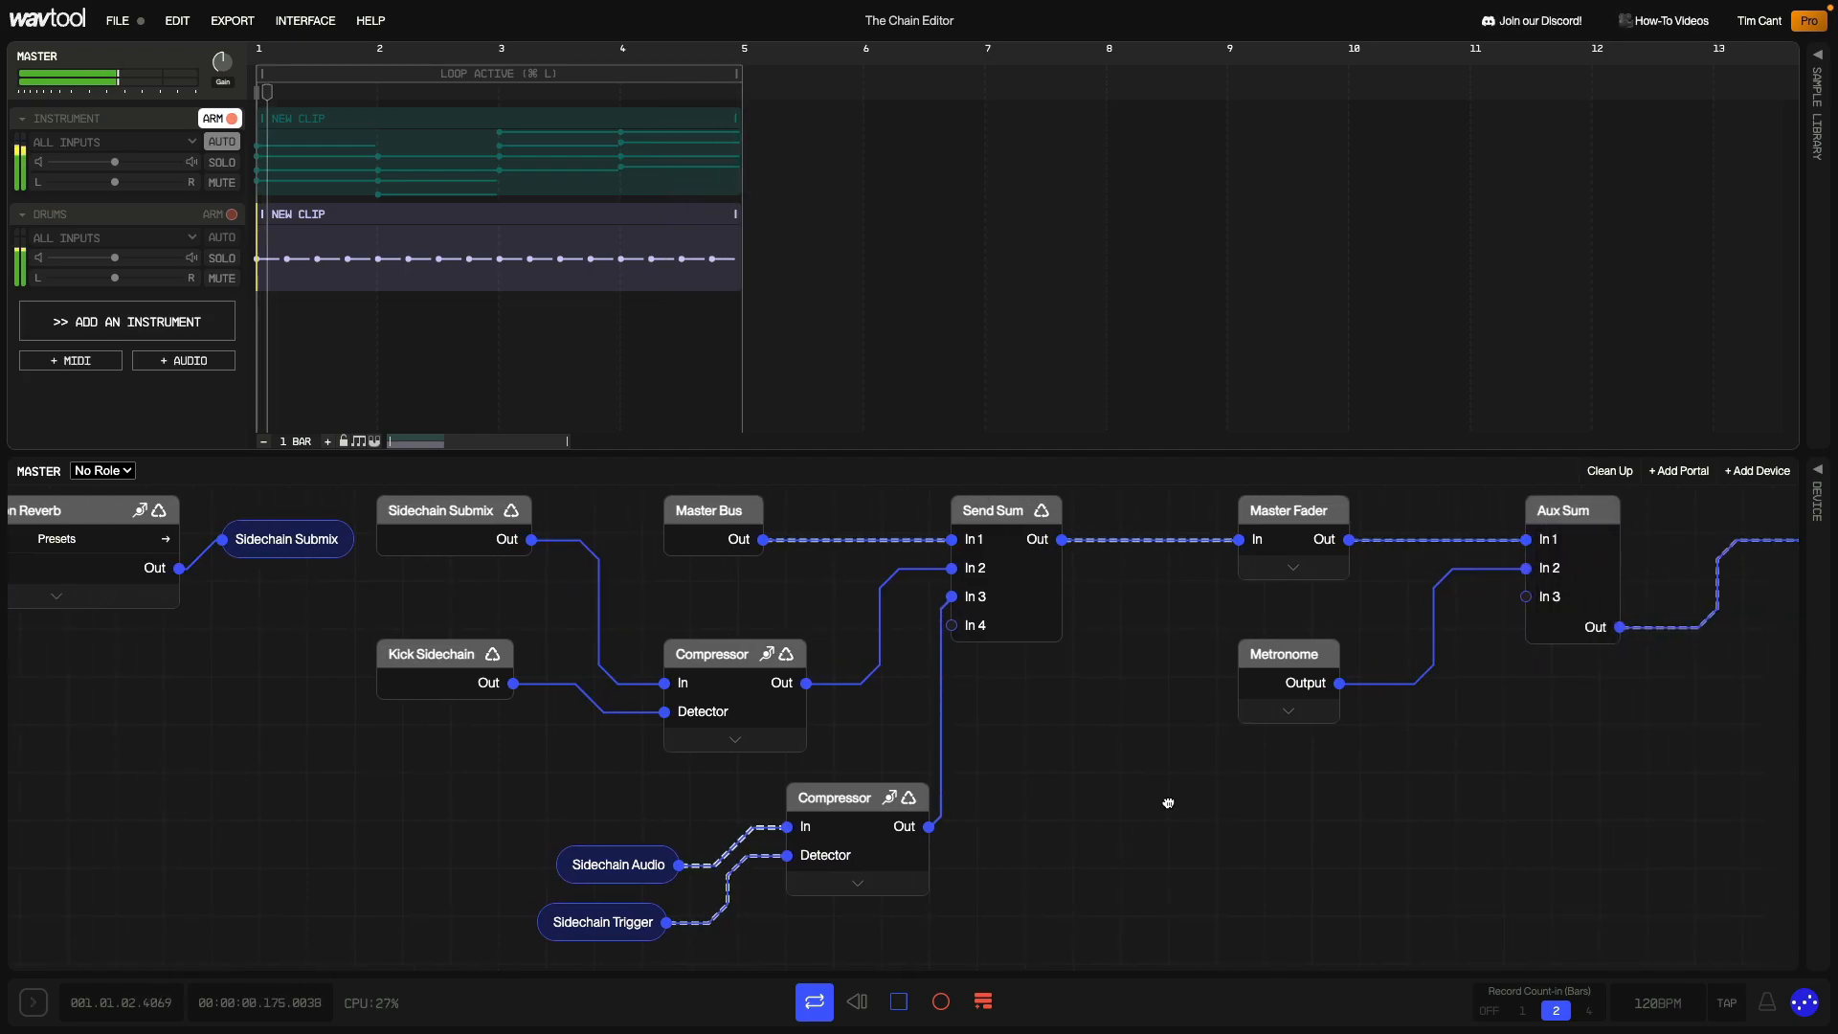
{"action": "scroll", "coordinate": [910, 800], "scroll_direction": "right", "scroll_amount": 2}
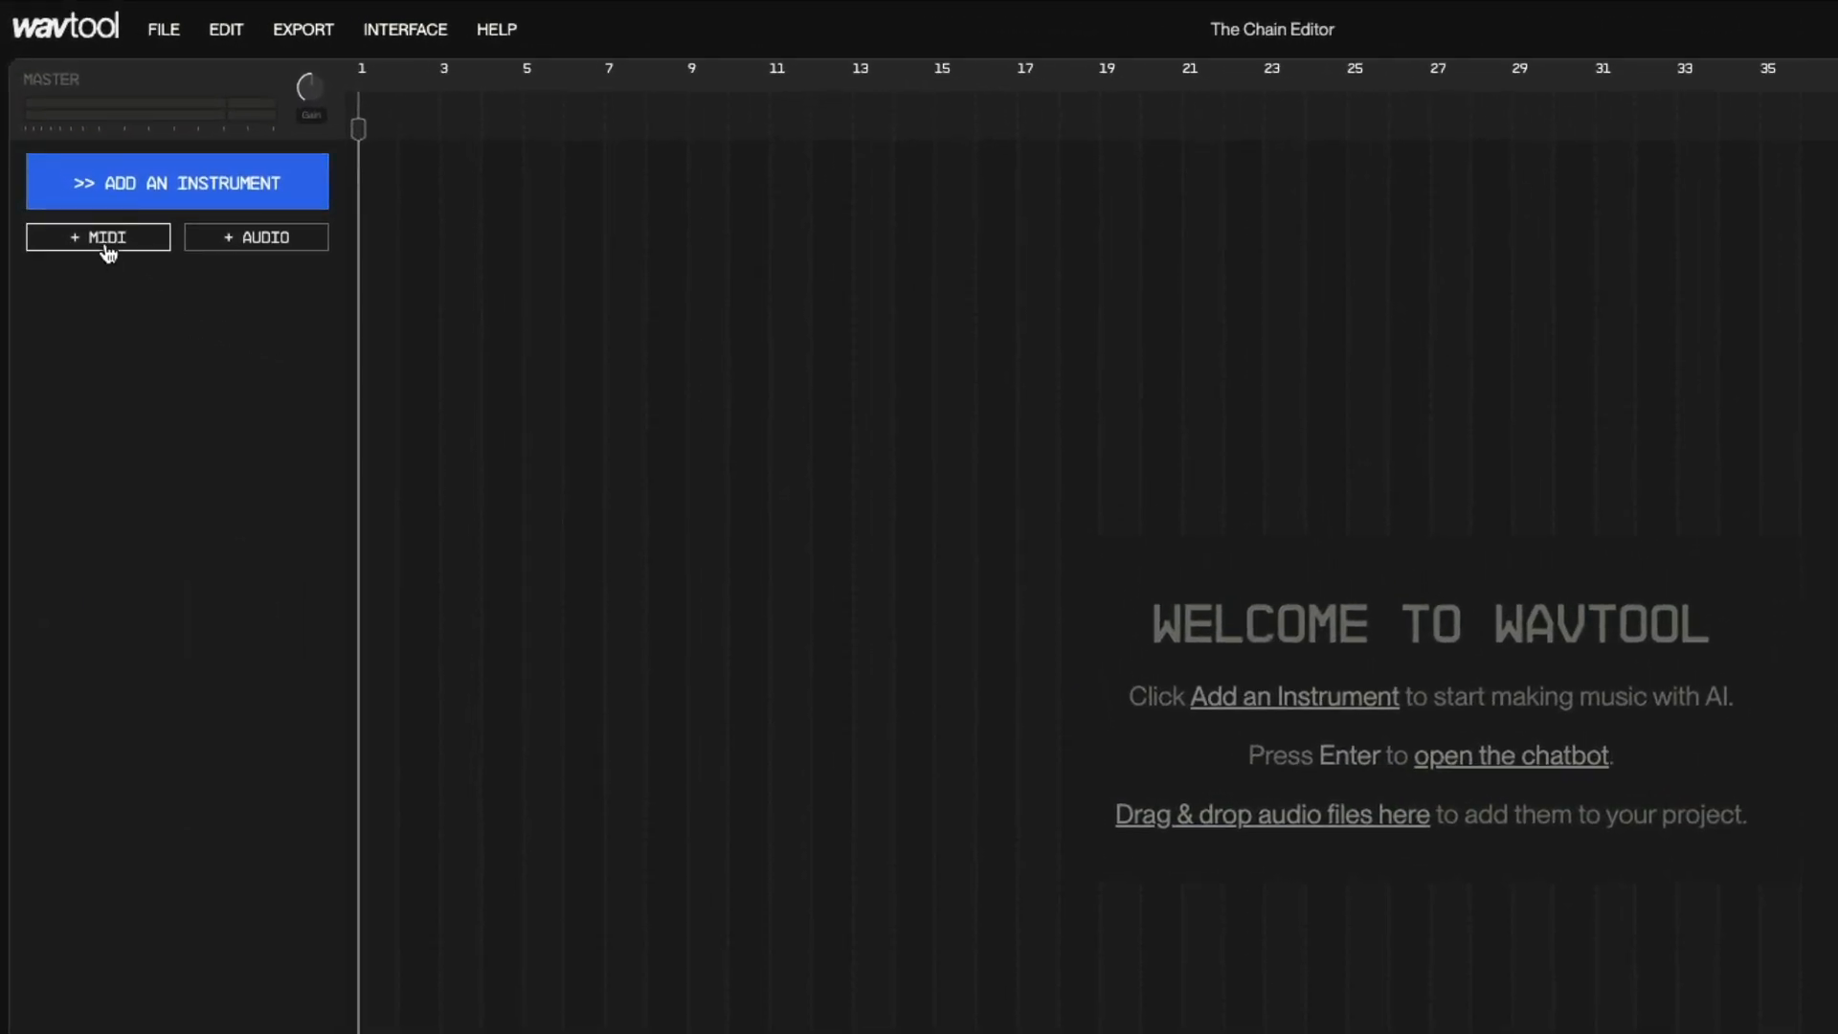
Add a MIDI track, show its device chain and arm the track for recording
{"action": "left_click", "coordinate": [107, 238]}
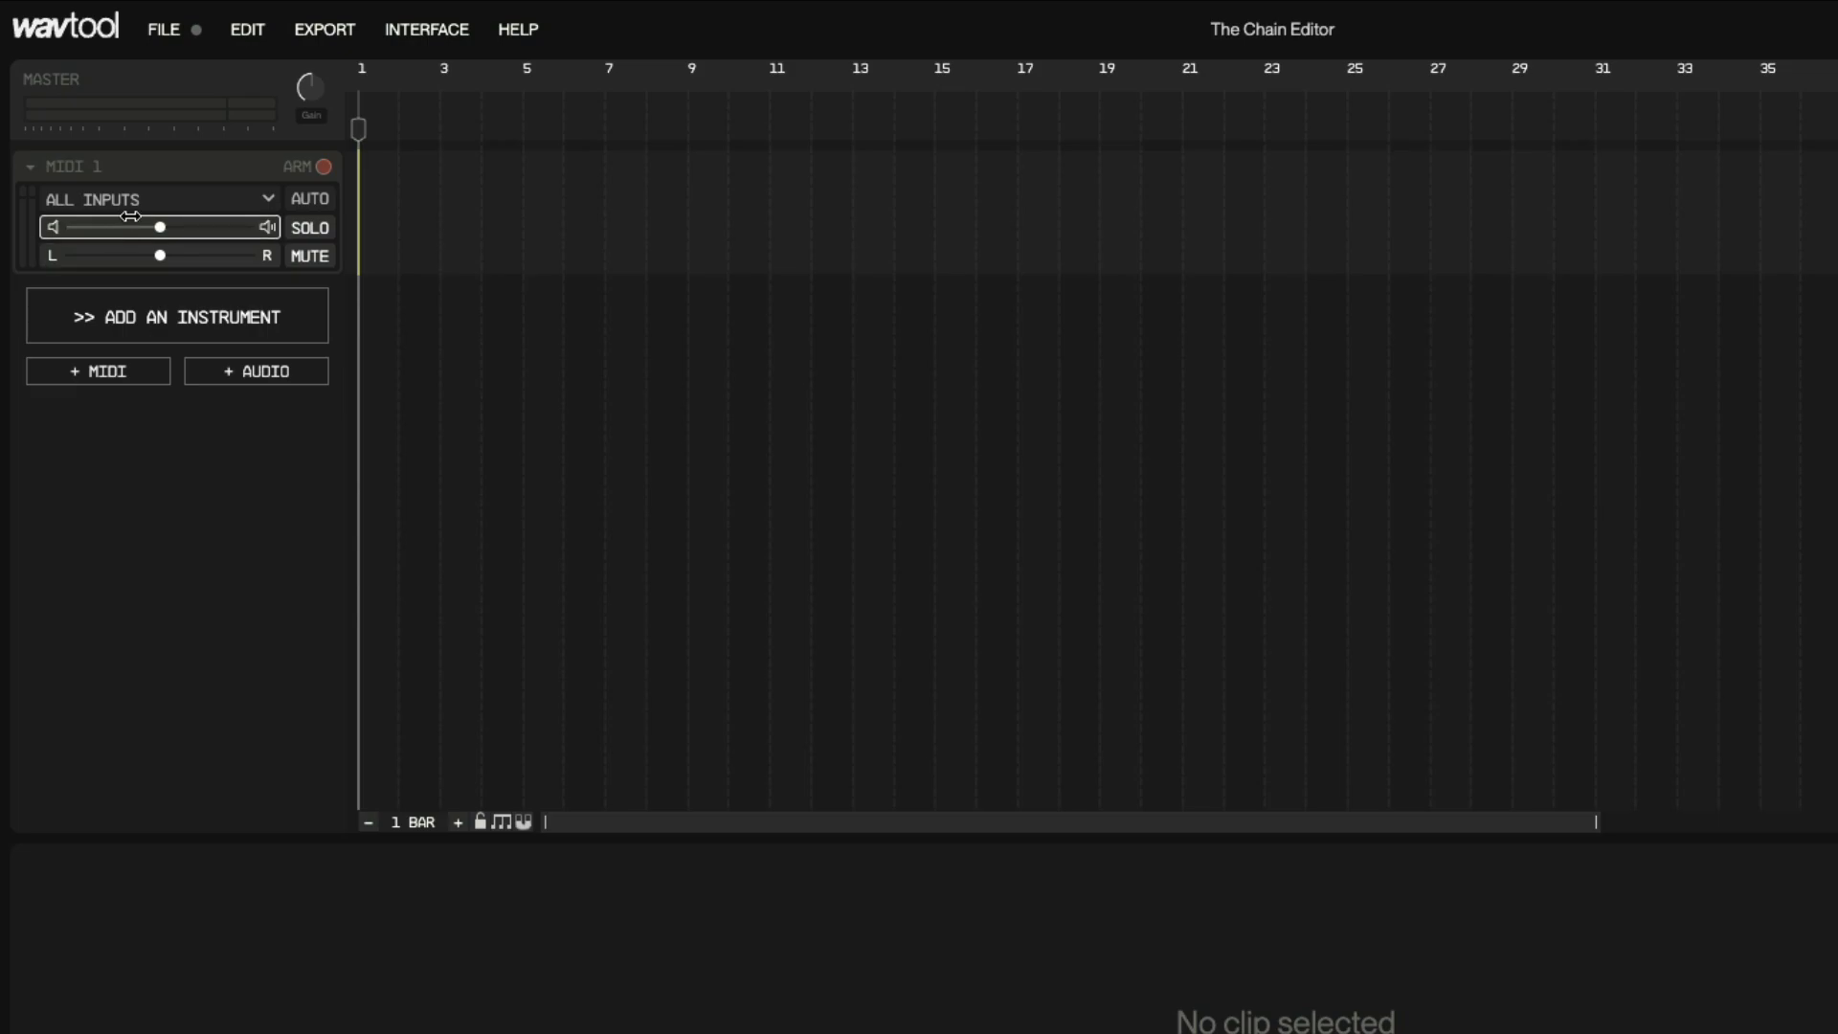
{"action": "left_click", "coordinate": [151, 172]}
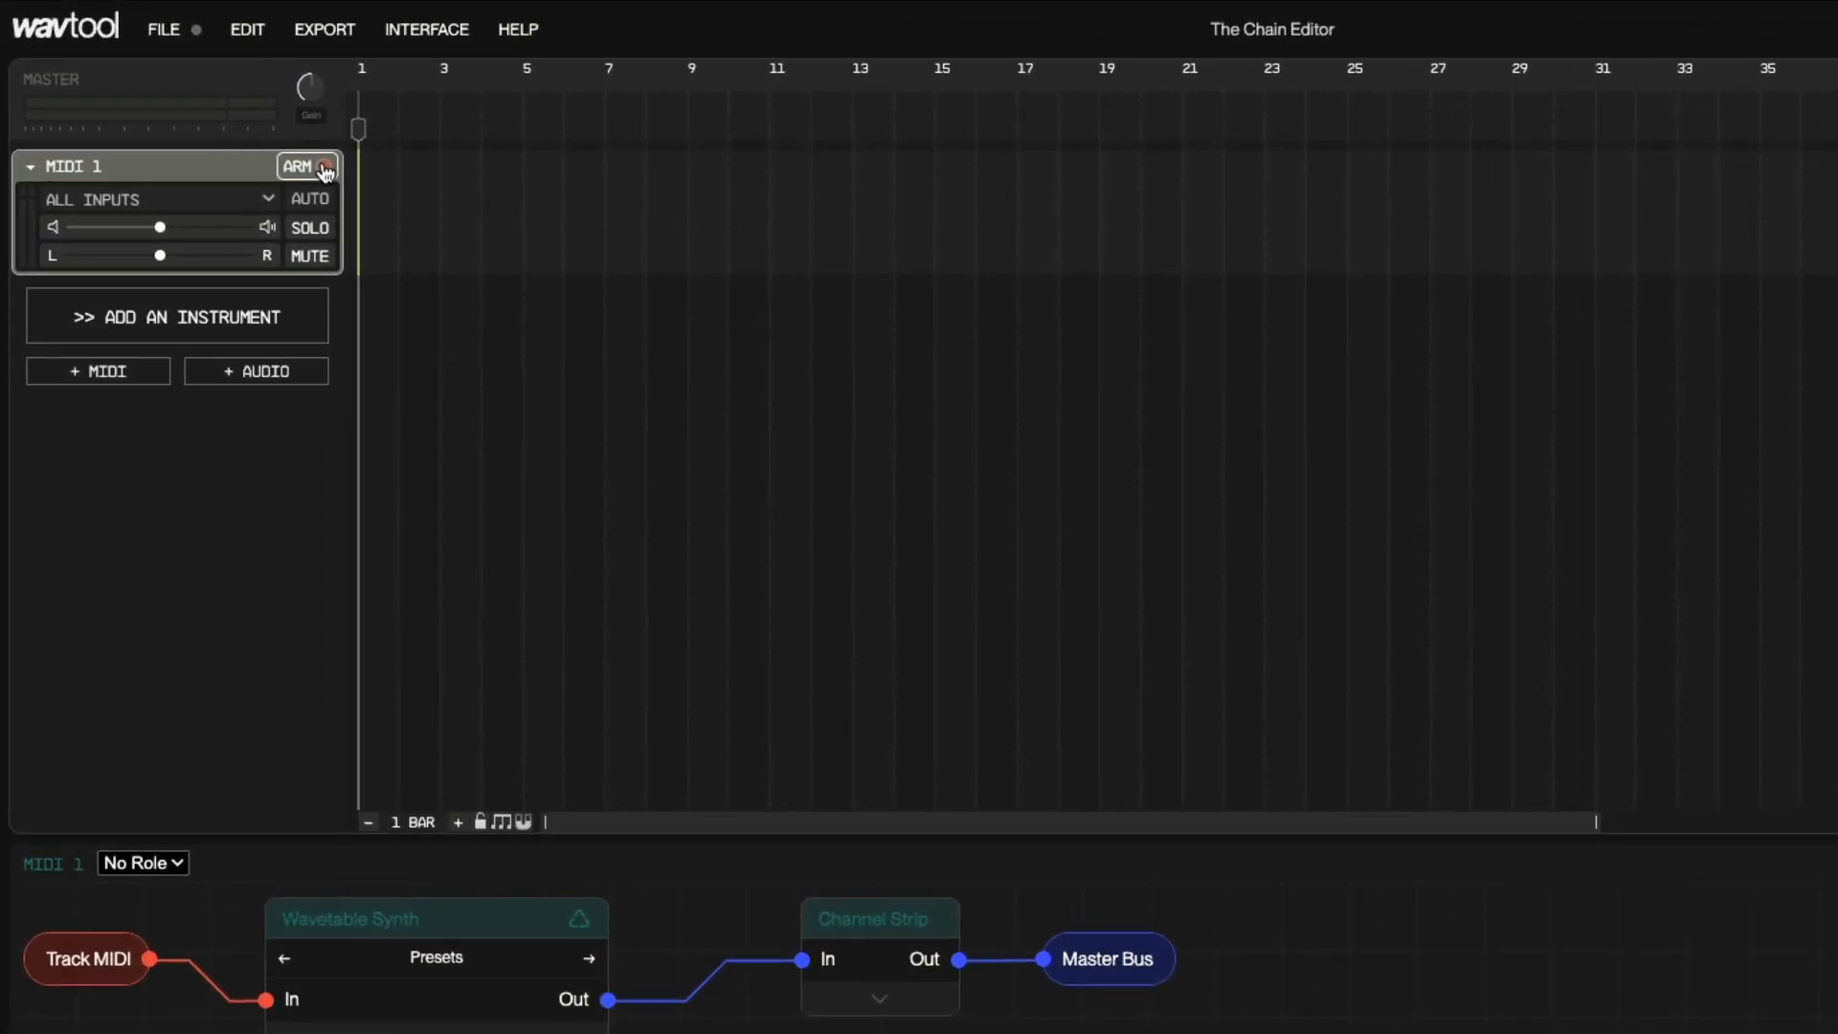
{"action": "left_click", "coordinate": [323, 169]}
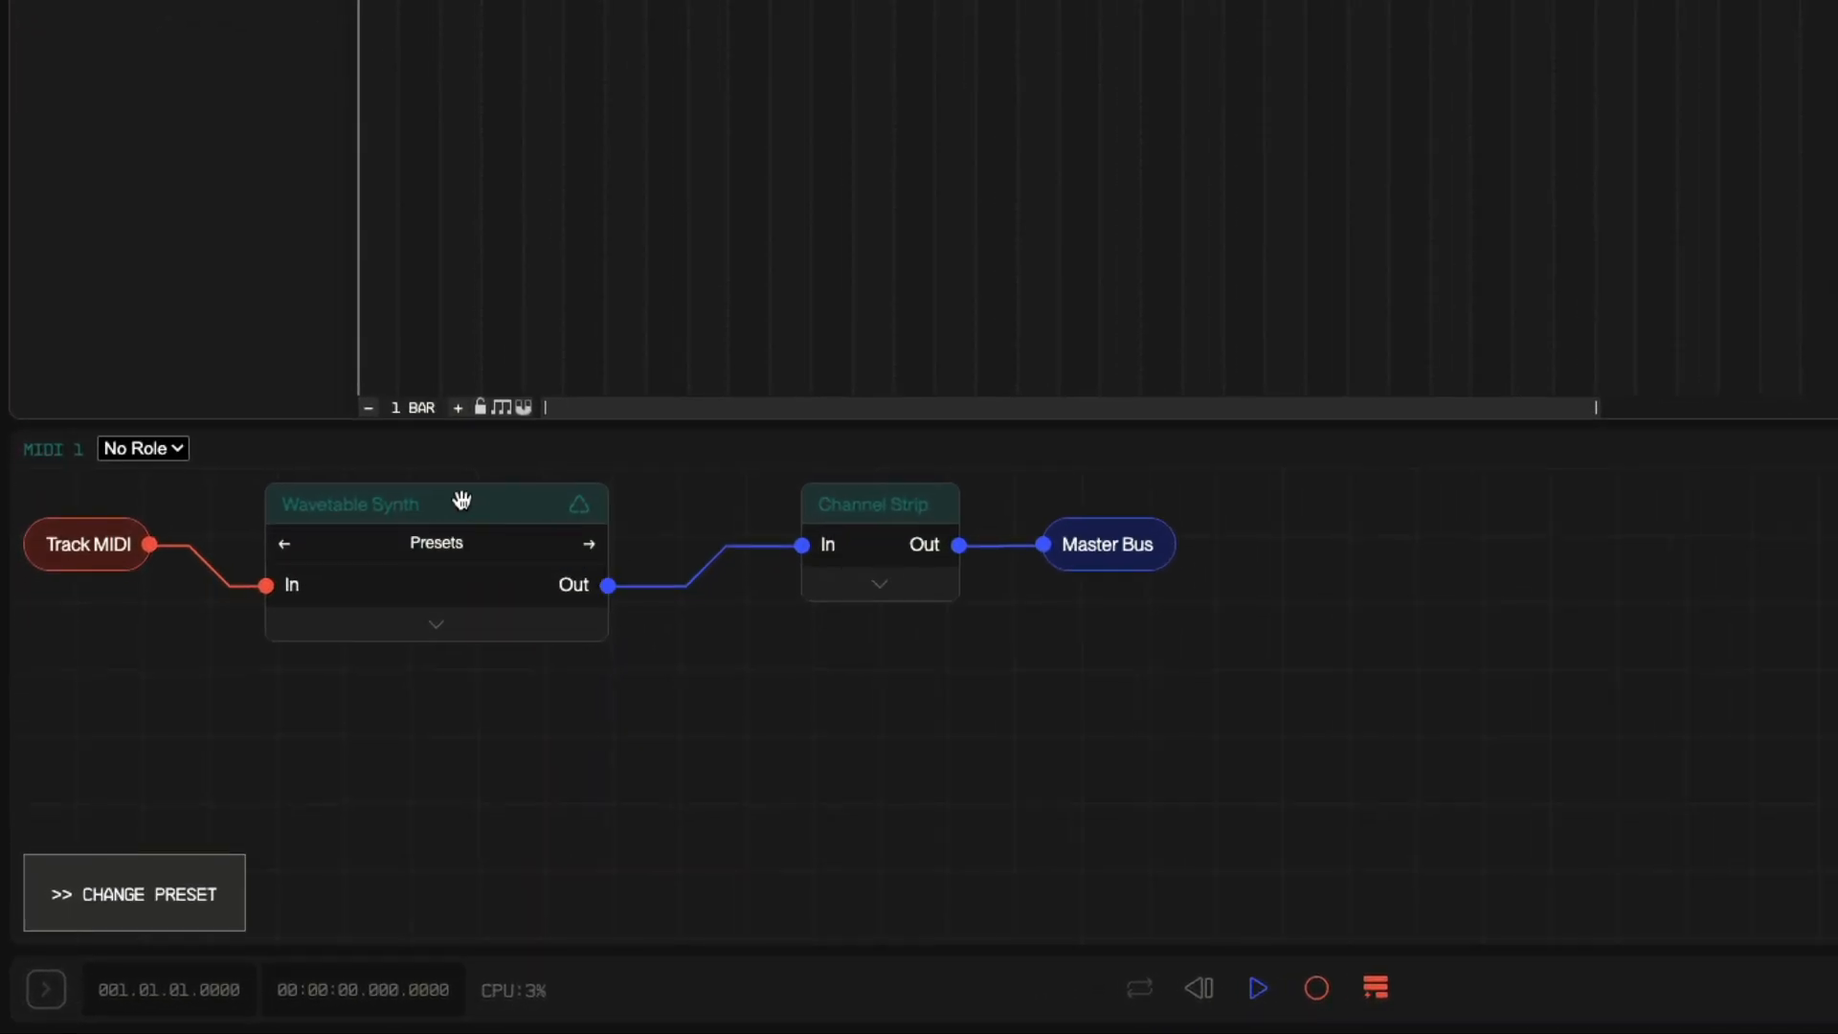
Delete the Wavetable Synth from the MIDI track's chain and add a Grid Multisampler from the Synth category
{"action": "left_click", "coordinate": [462, 498]}
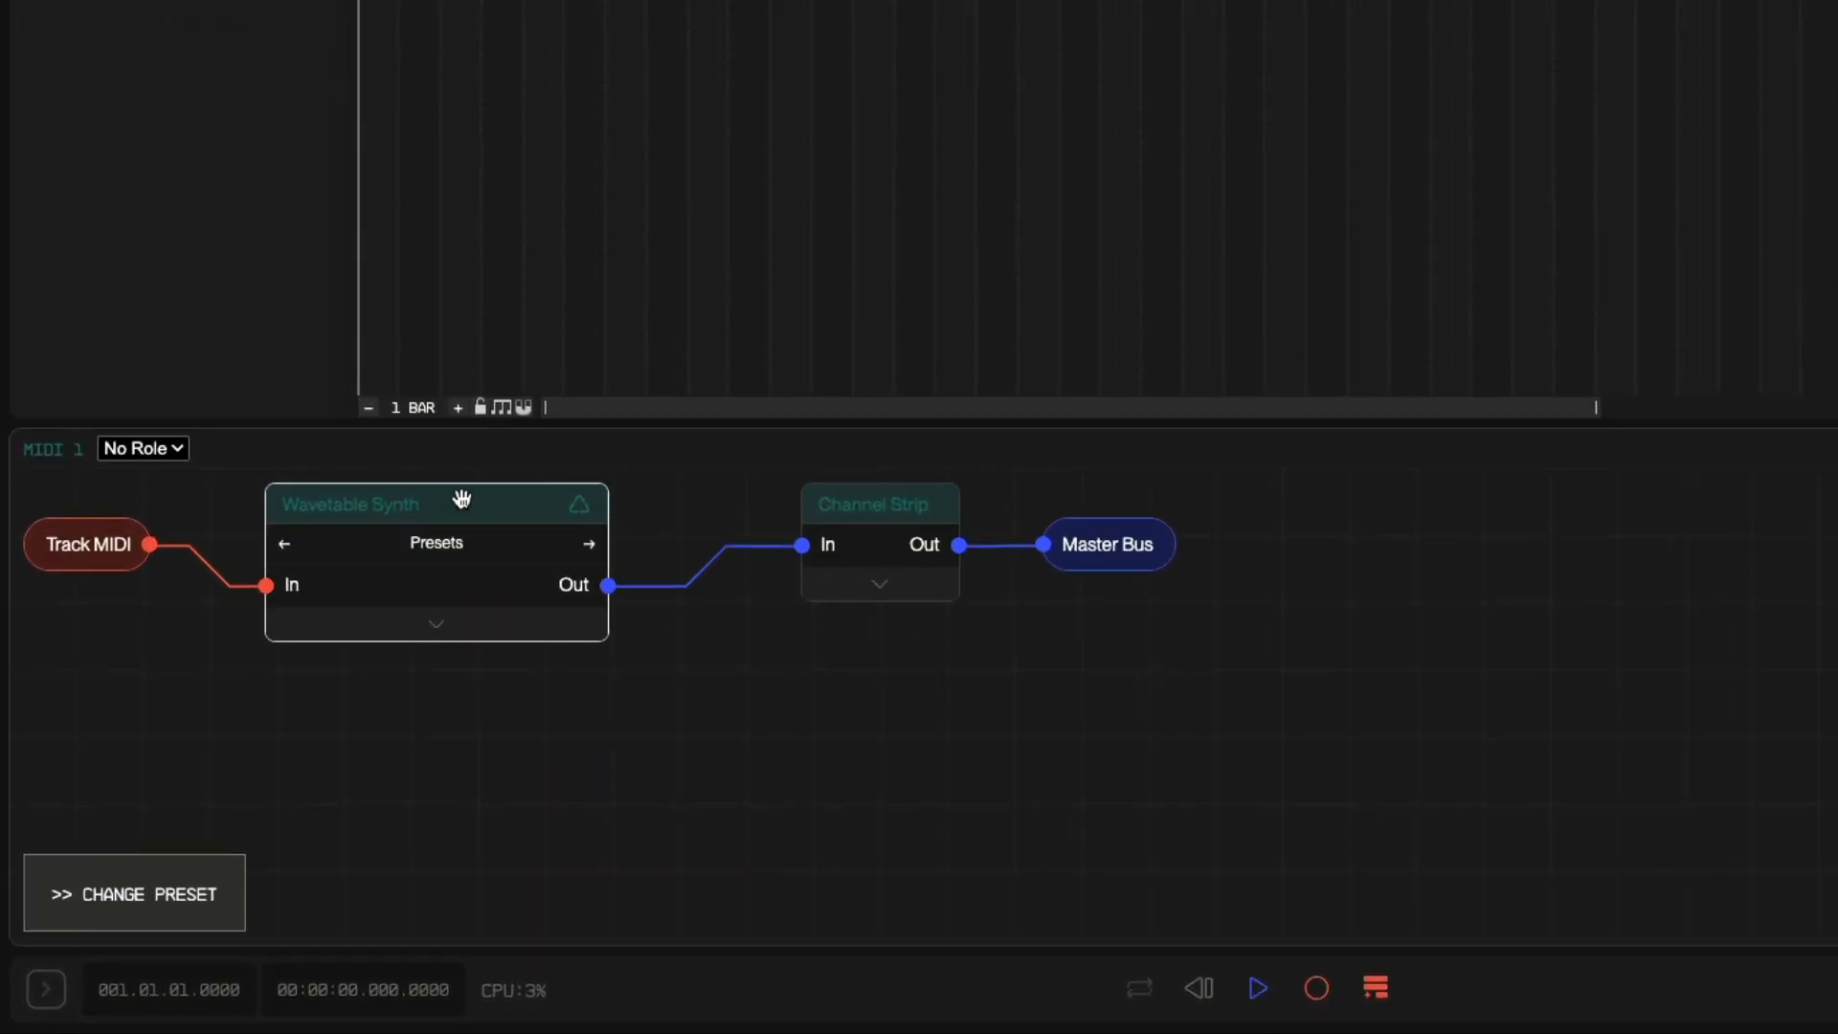
{"action": "key", "text": "Delete"}
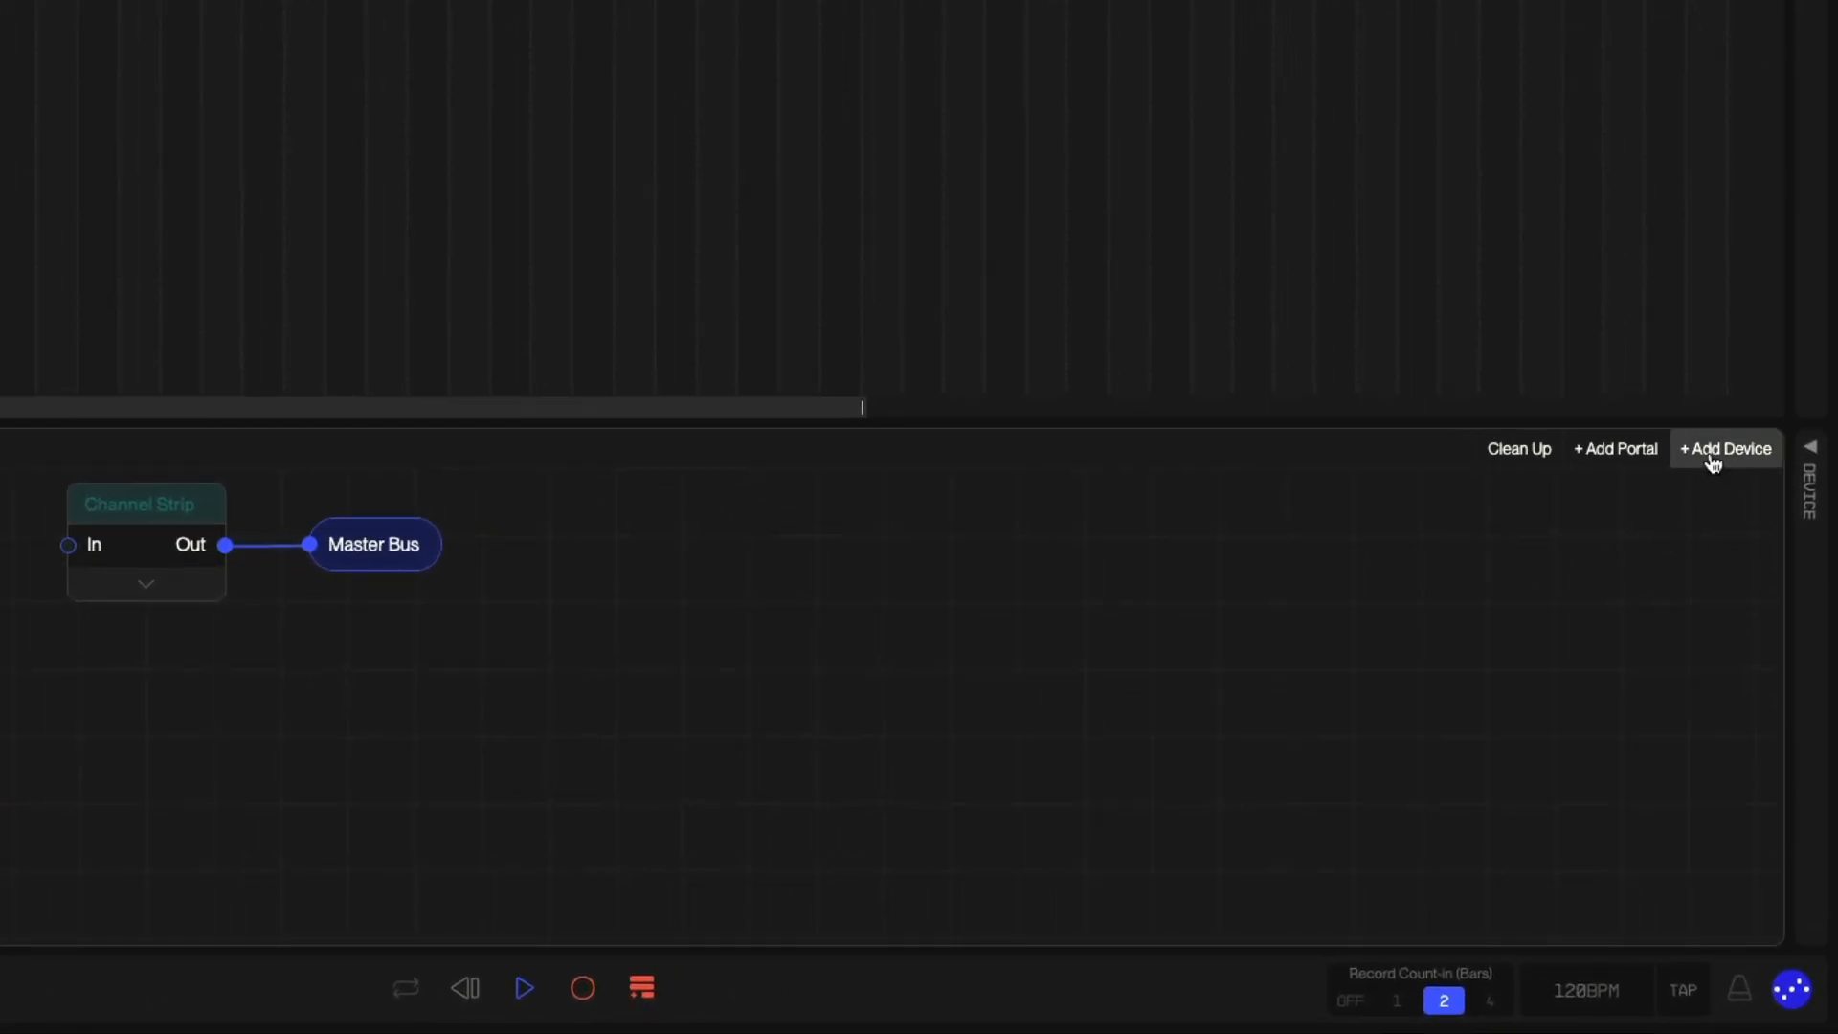
{"action": "left_click", "coordinate": [1713, 461]}
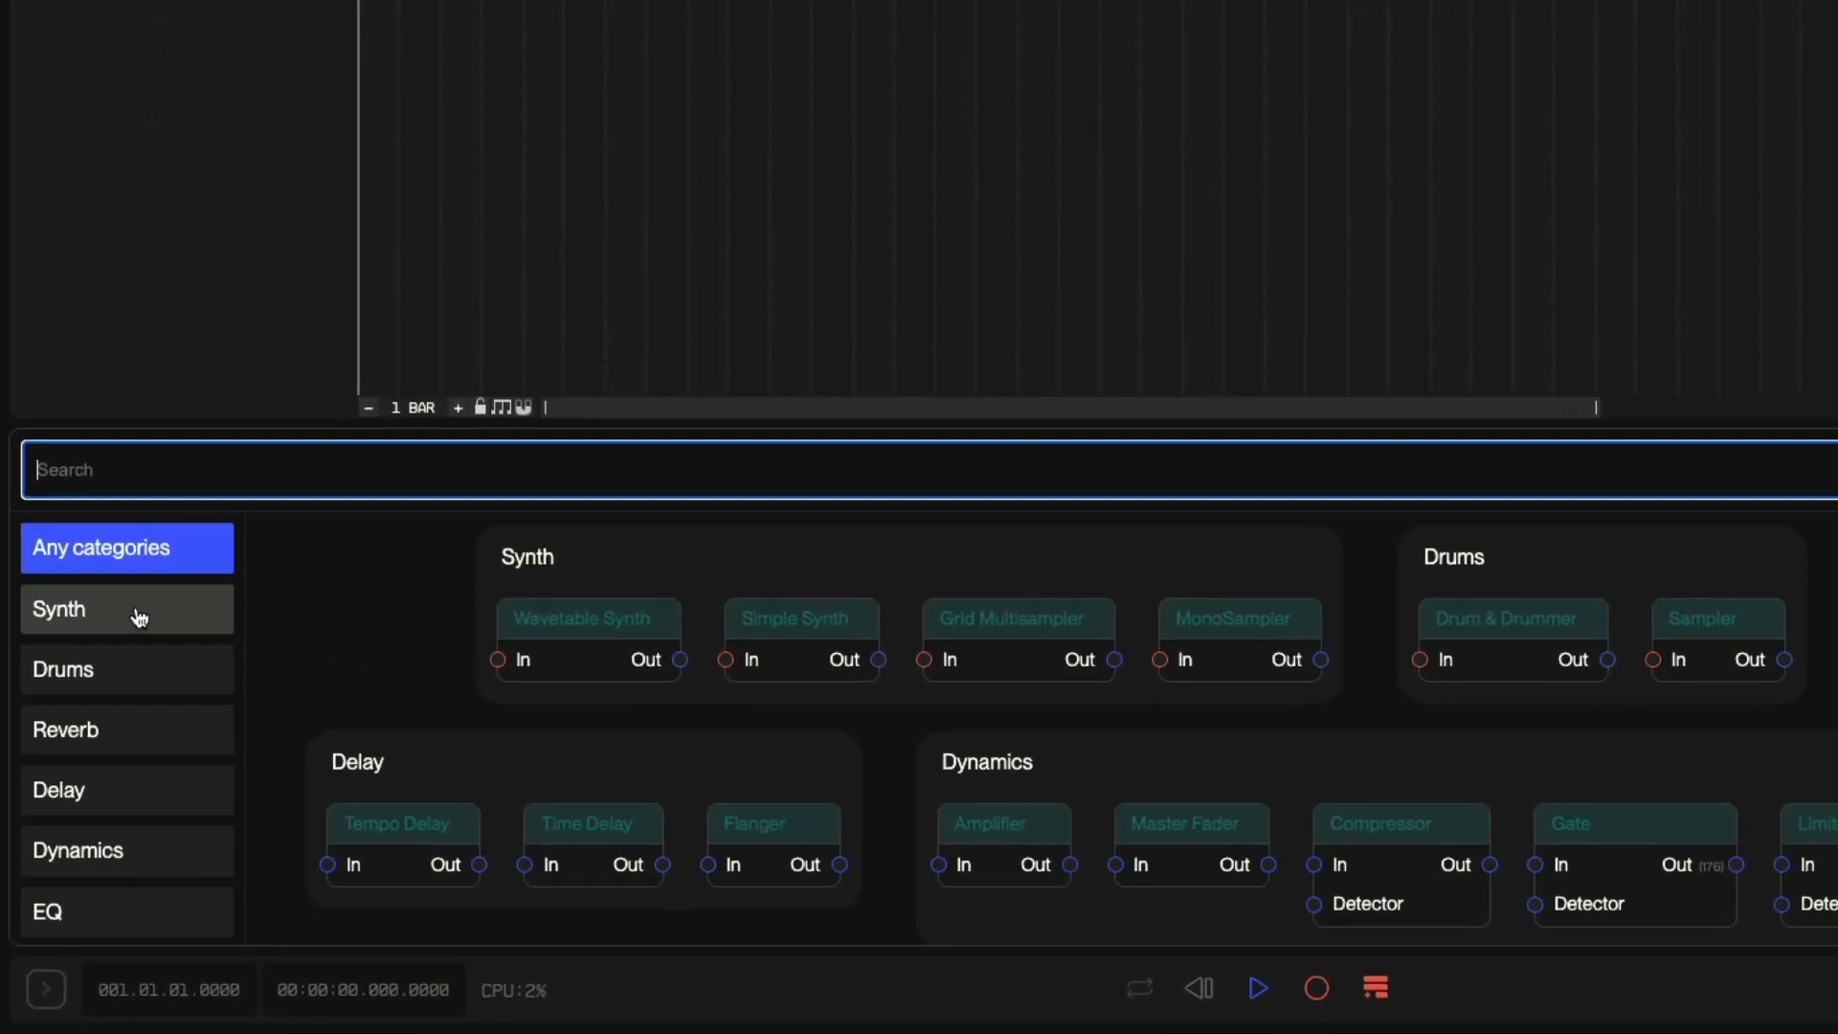
{"action": "left_click", "coordinate": [139, 618]}
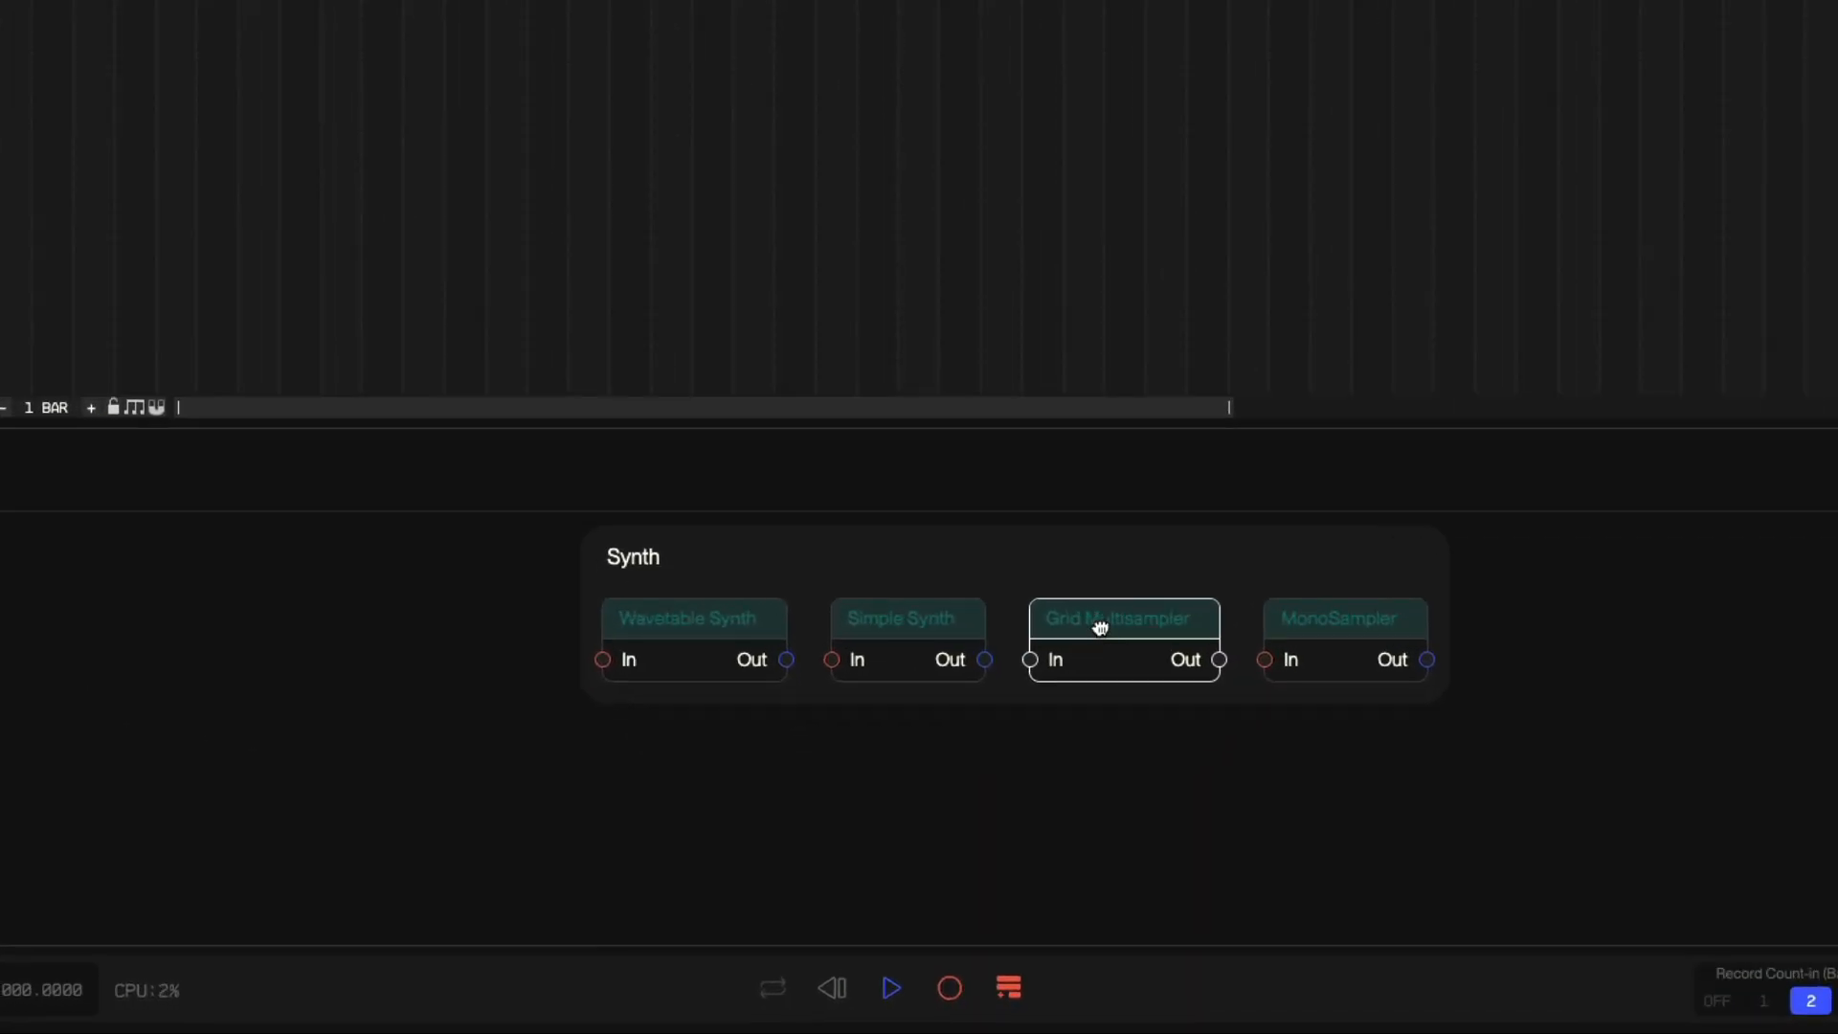
{"action": "left_click", "coordinate": [1098, 625]}
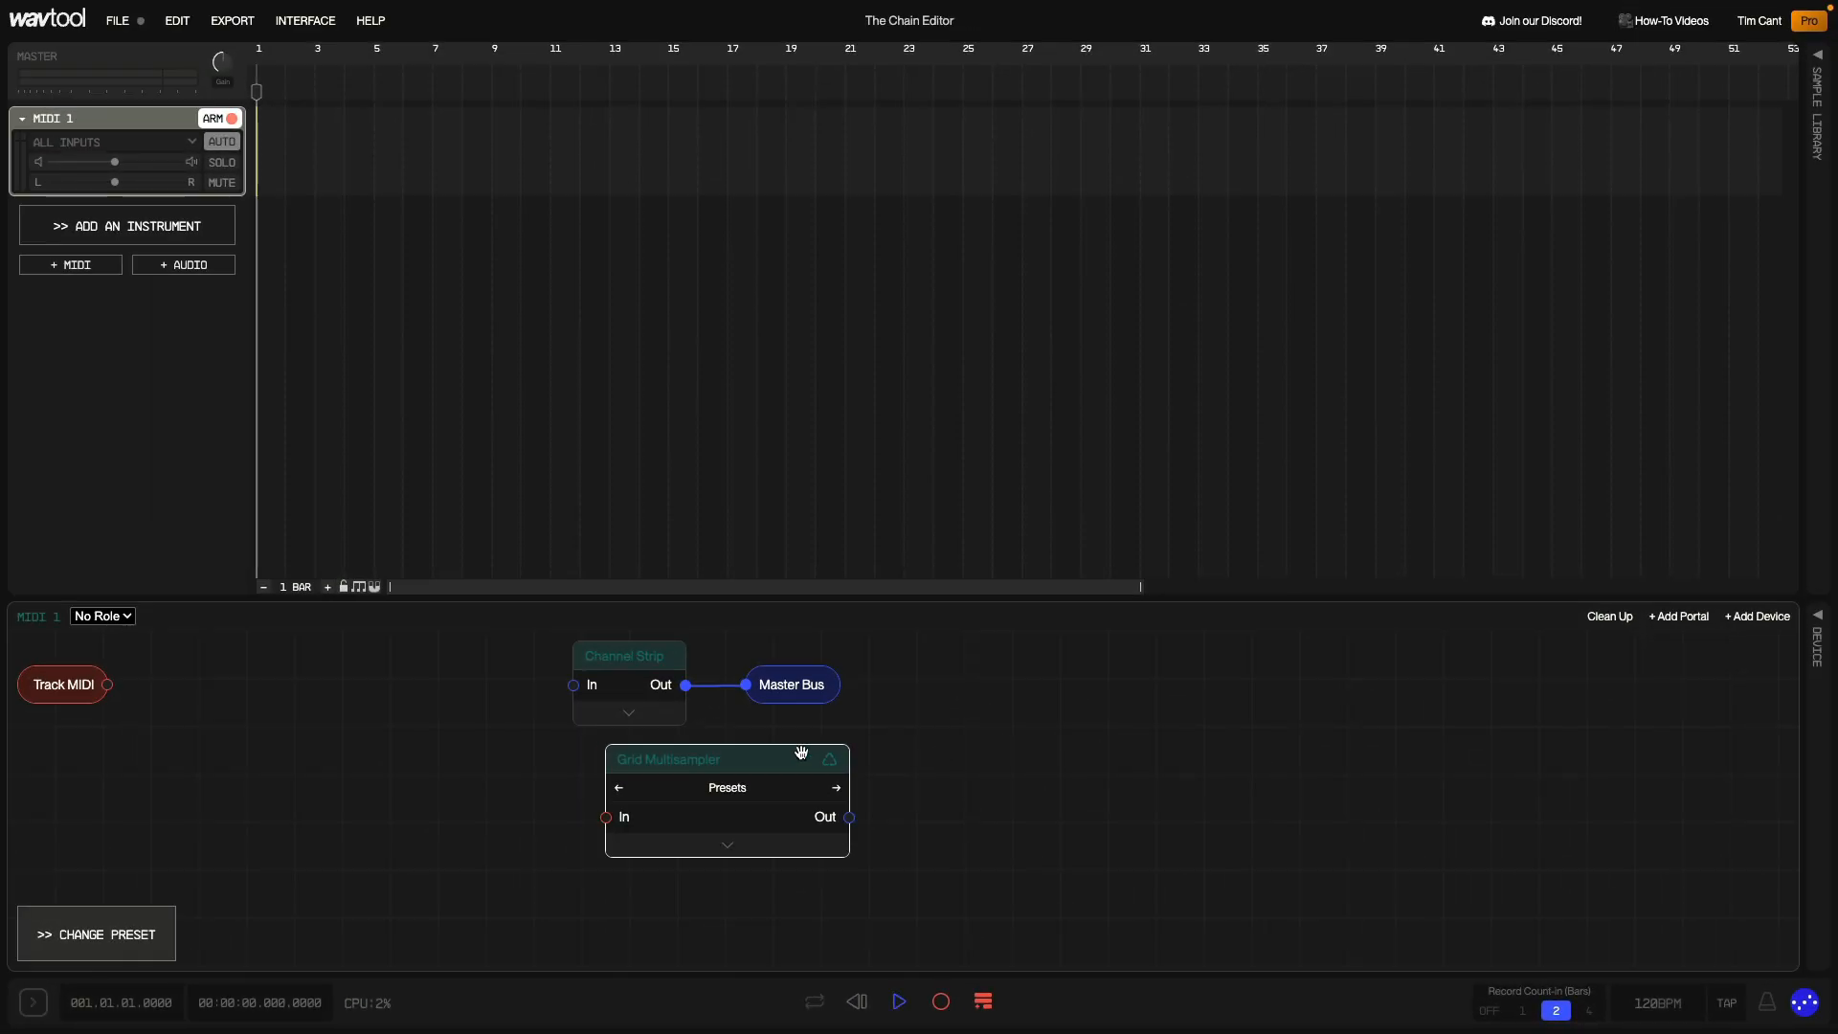
Place the Grid Multisampler between Track MIDI and the Channel Strip and connect Track MIDI through it to the Channel Strip's input
{"action": "left_click_drag", "start_coordinate": [732, 759], "coordinate": [352, 667]}
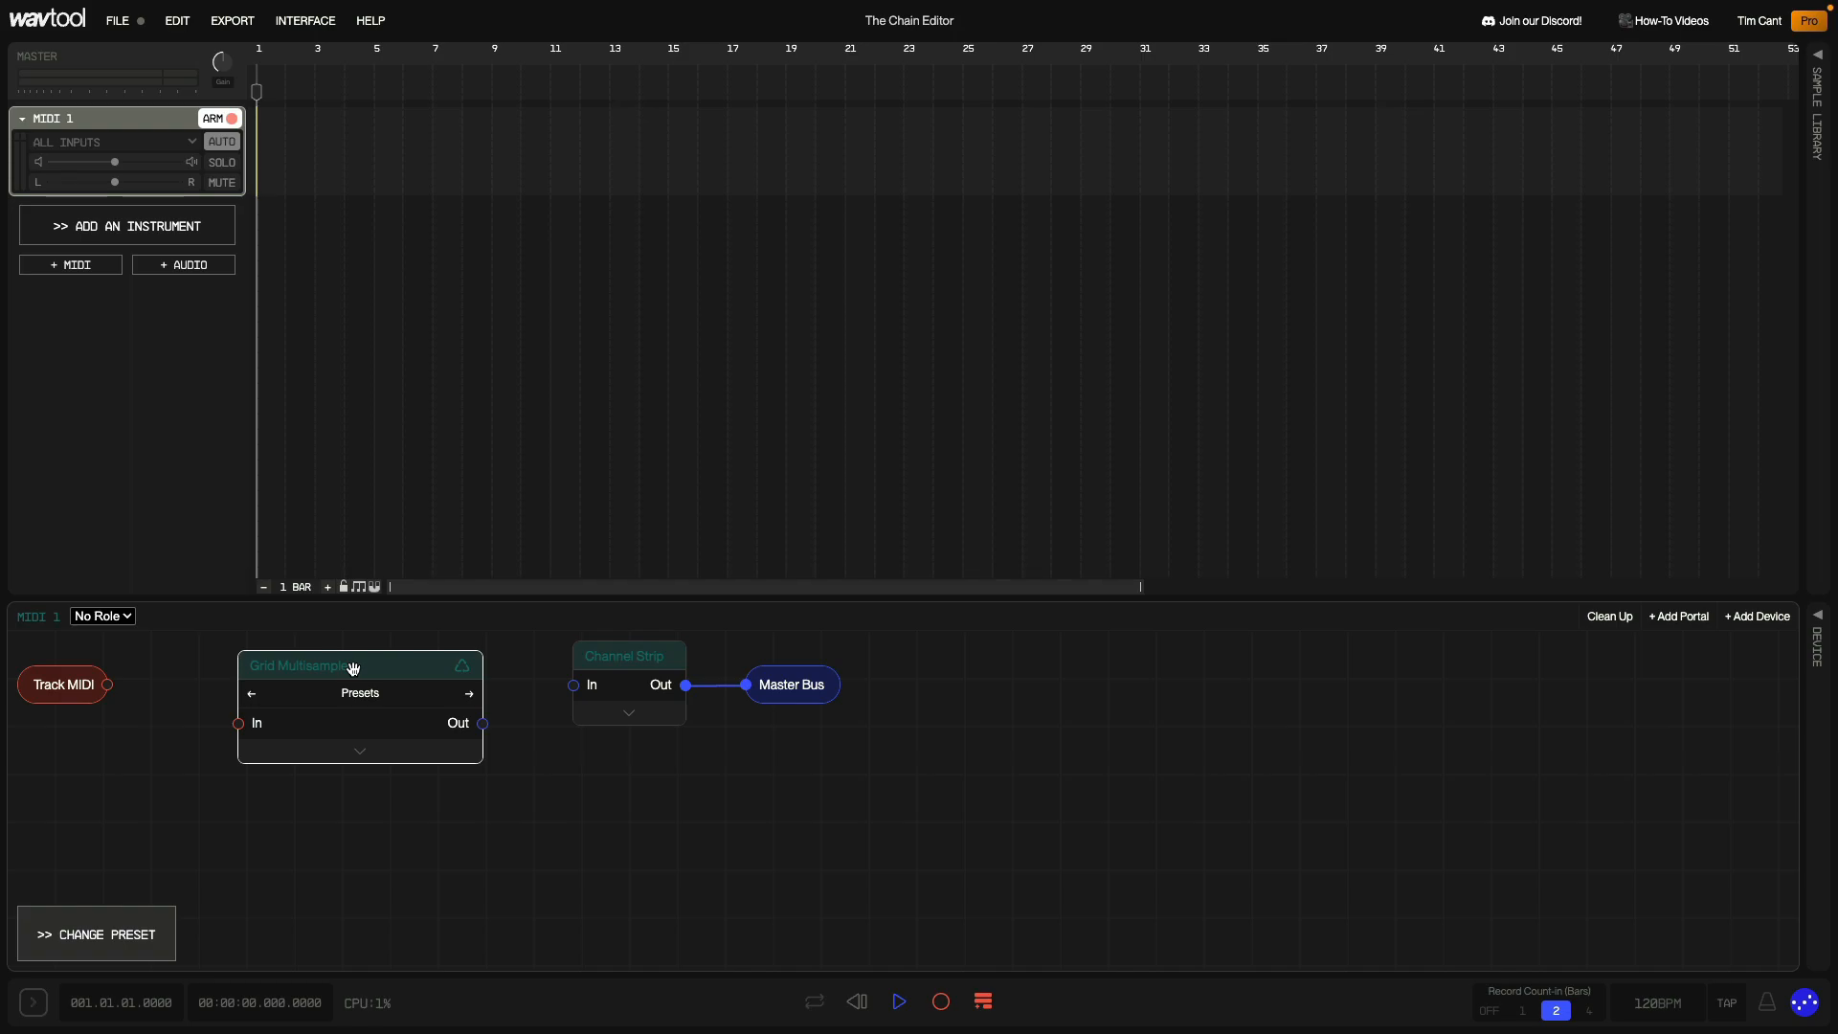
{"action": "left_click_drag", "start_coordinate": [107, 684], "coordinate": [172, 716]}
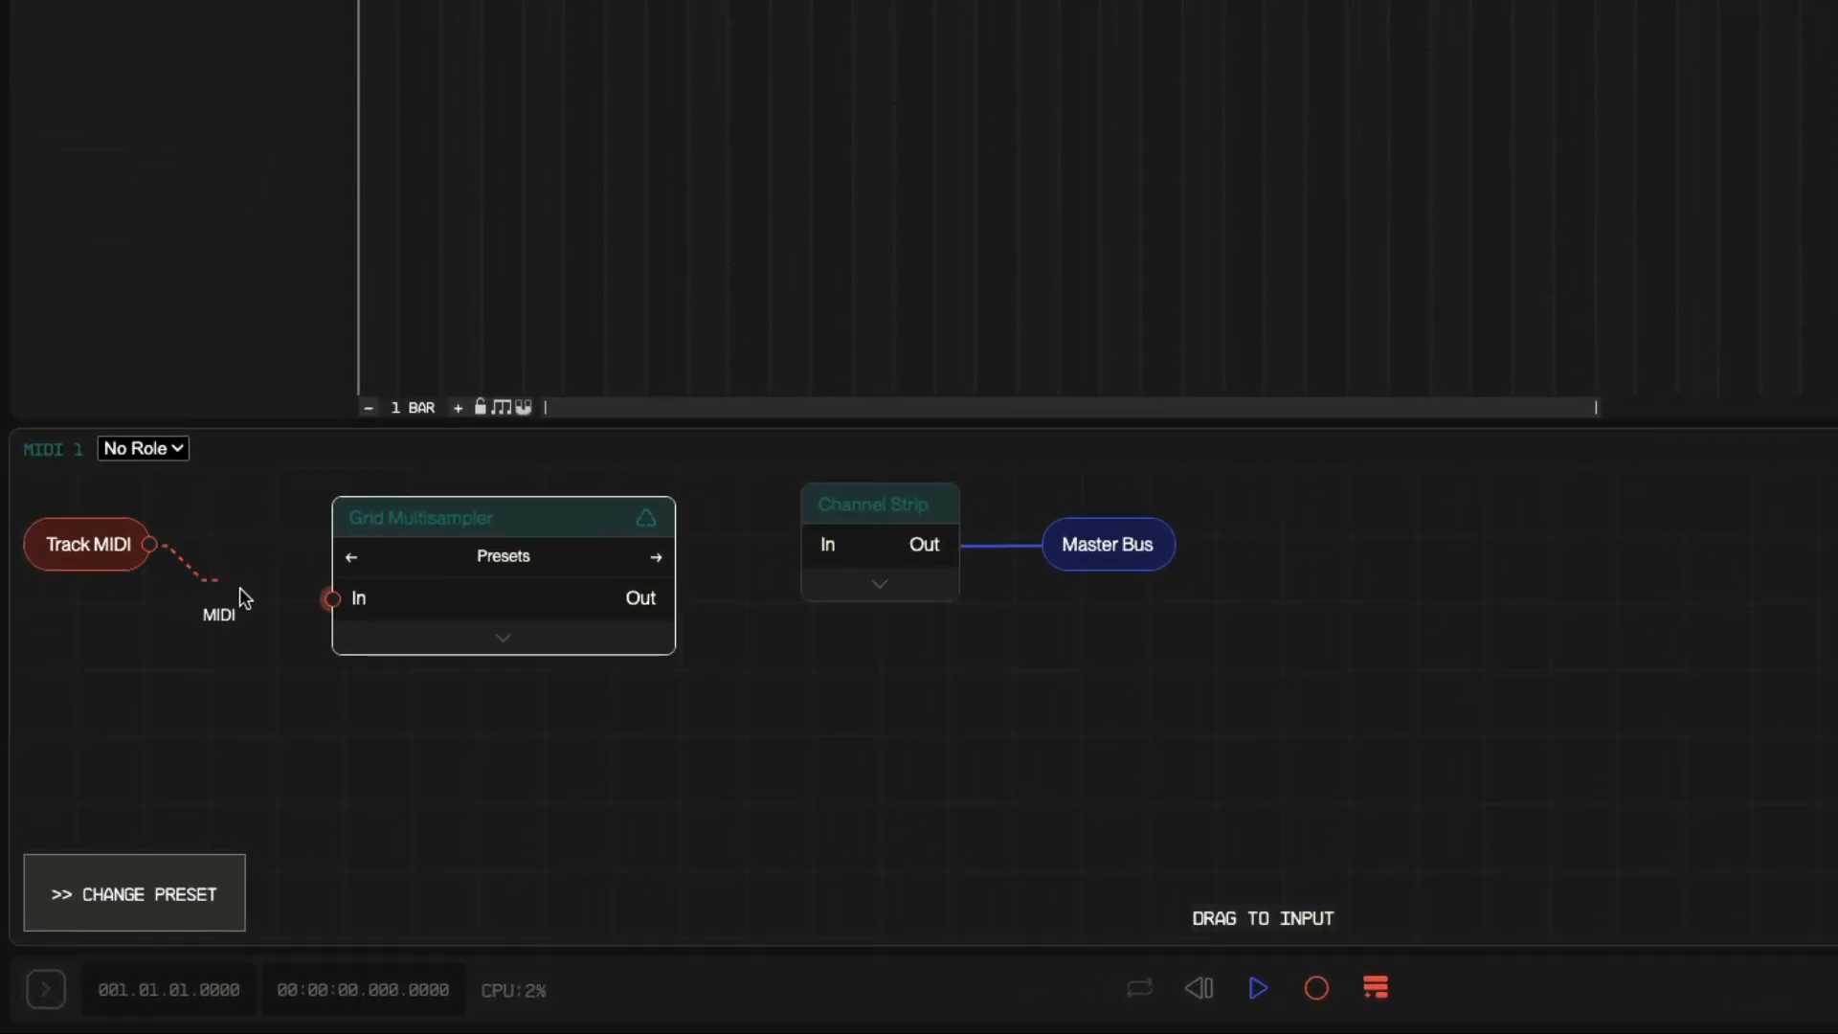
{"action": "left_click_drag", "start_coordinate": [240, 588], "coordinate": [332, 599]}
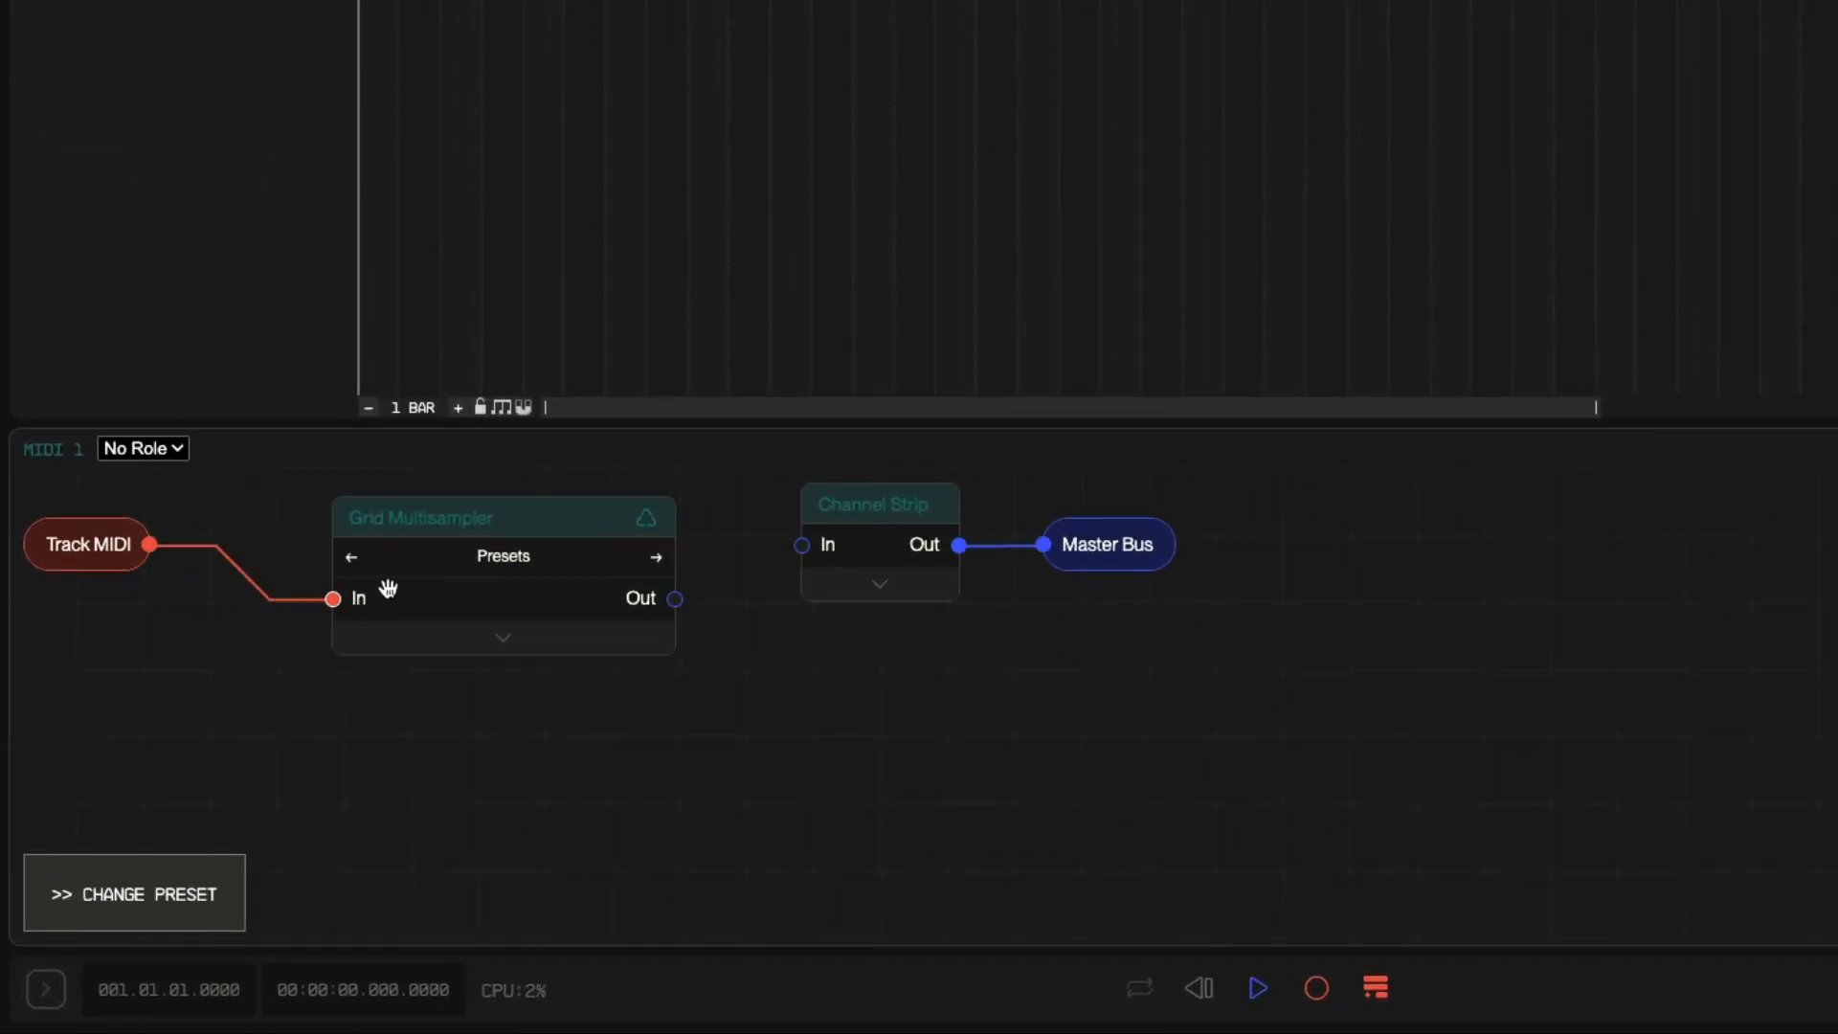
{"action": "left_click_drag", "start_coordinate": [676, 600], "coordinate": [801, 545]}
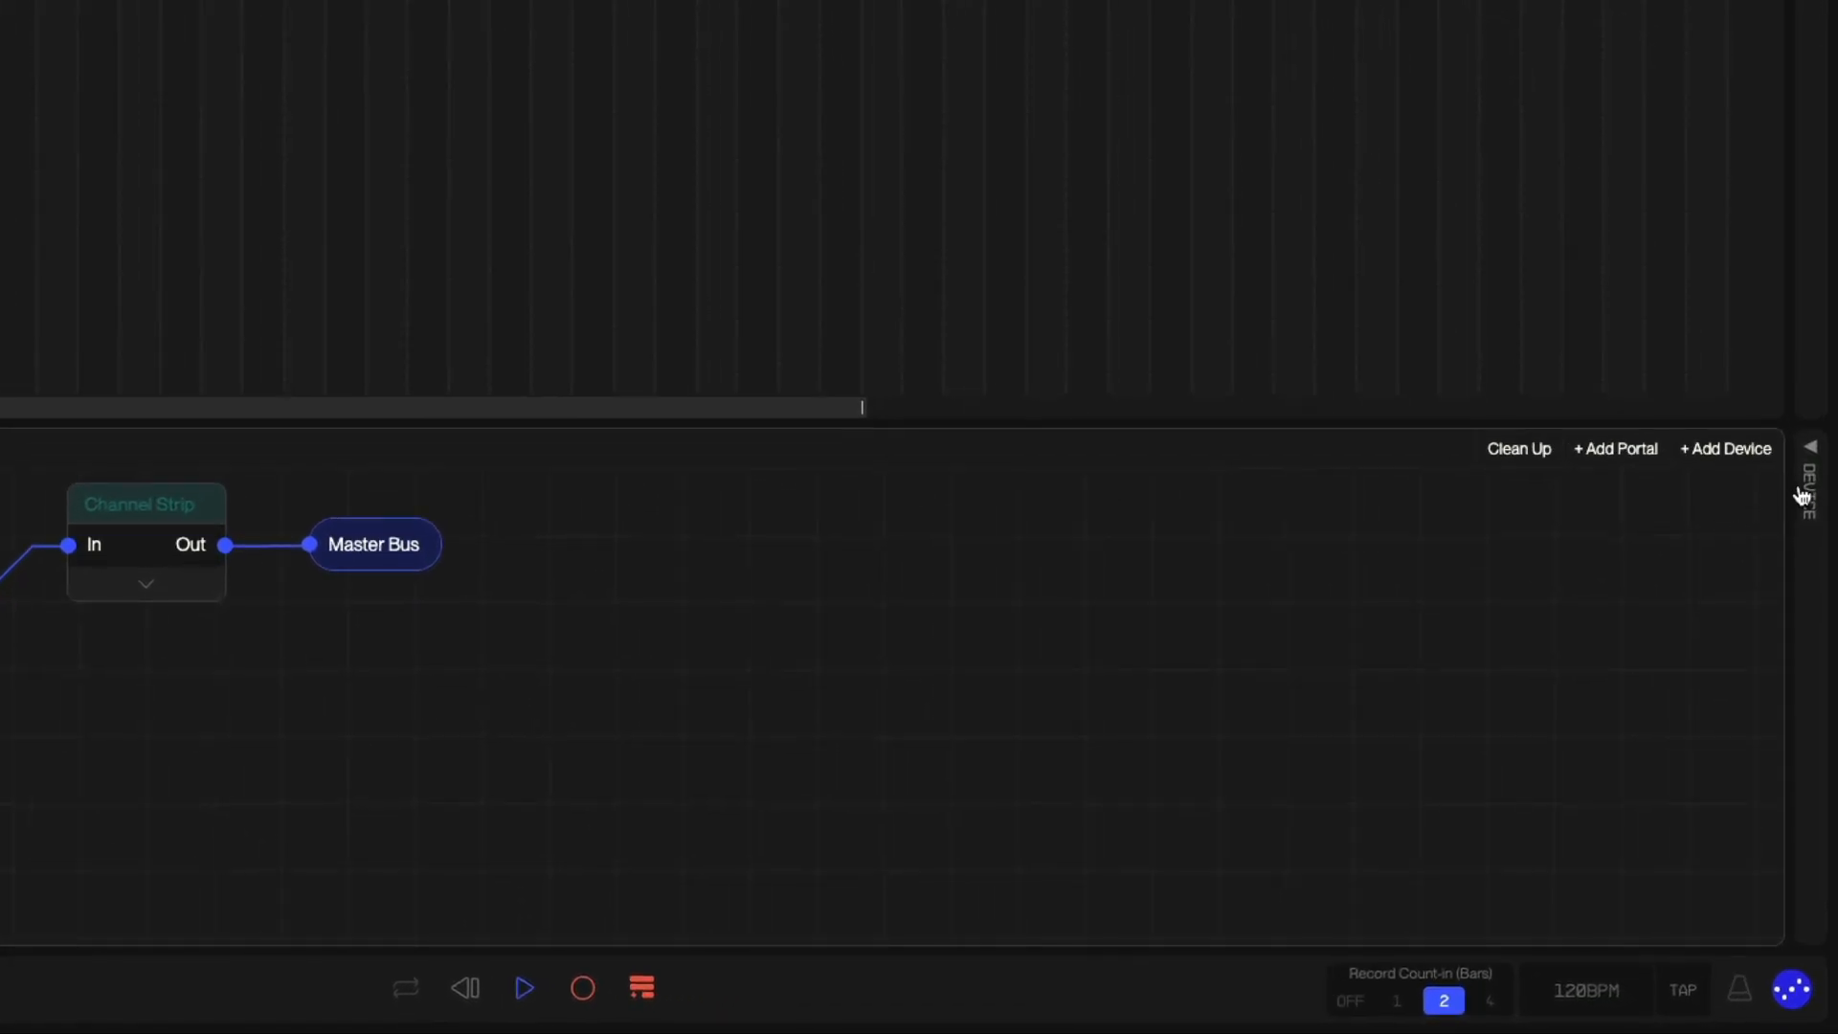
{"action": "left_click", "coordinate": [1801, 495]}
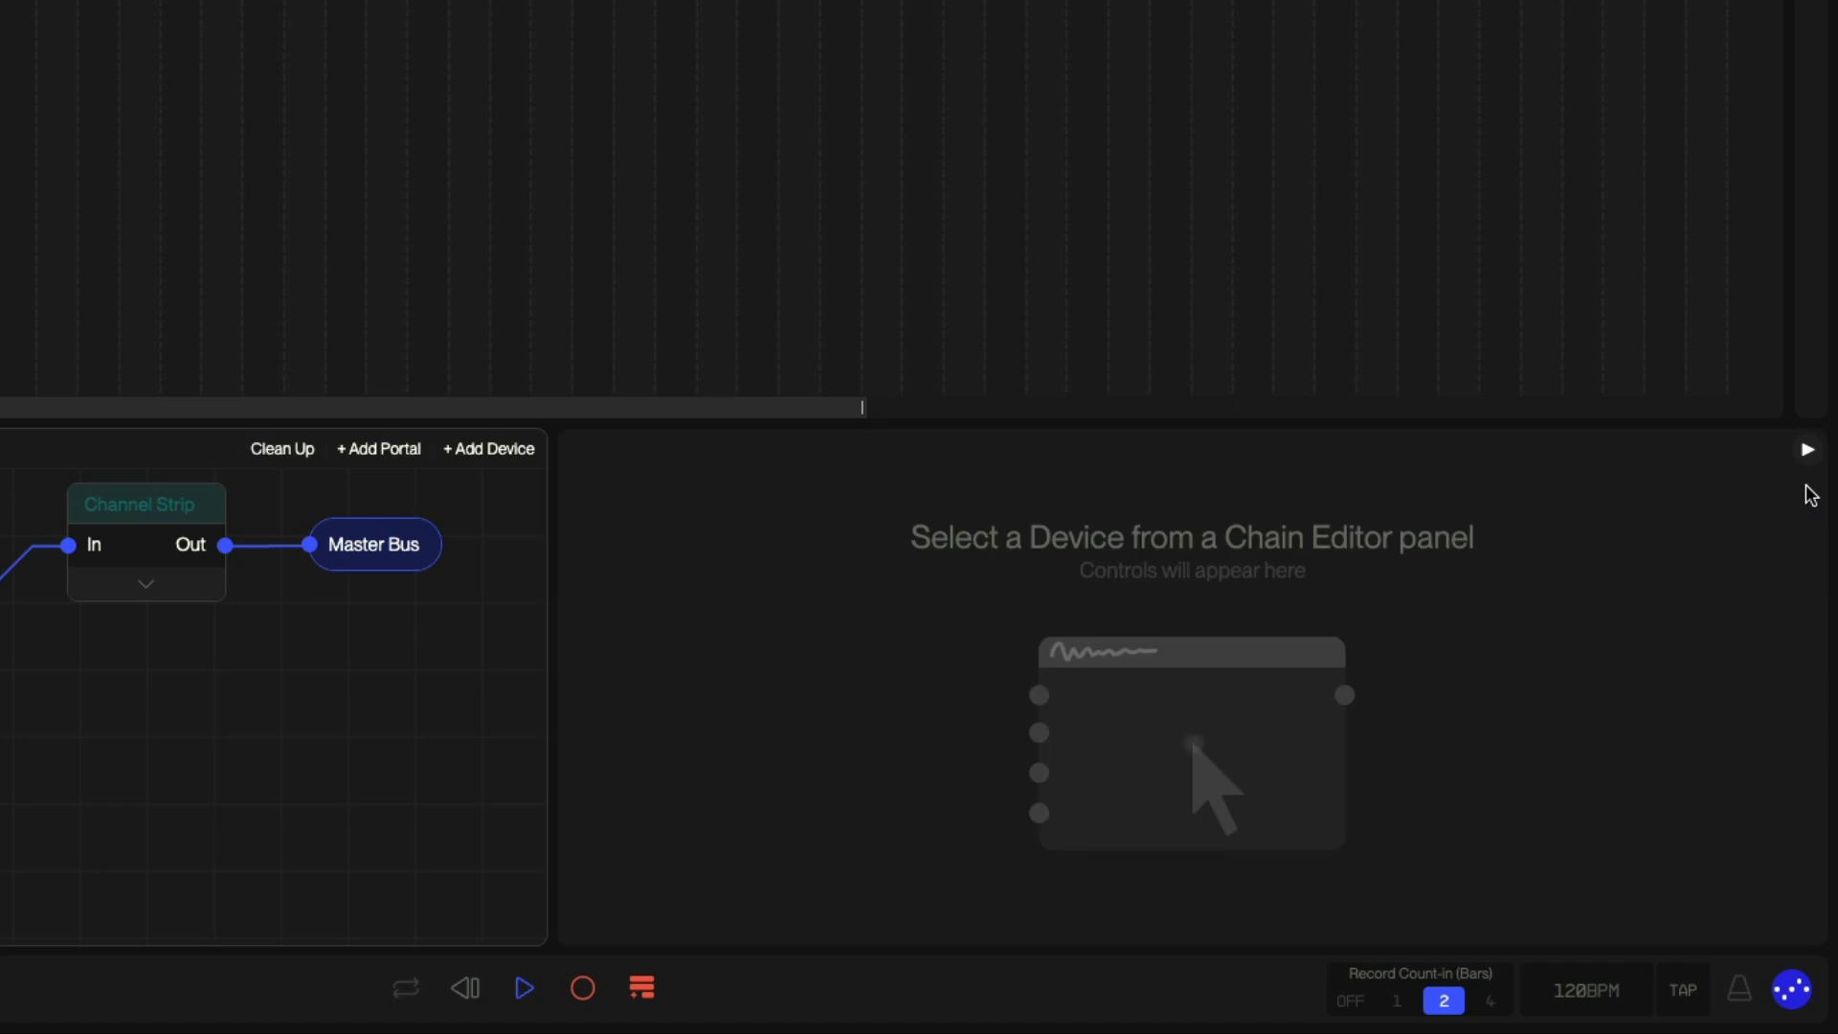
{"action": "left_click", "coordinate": [382, 665]}
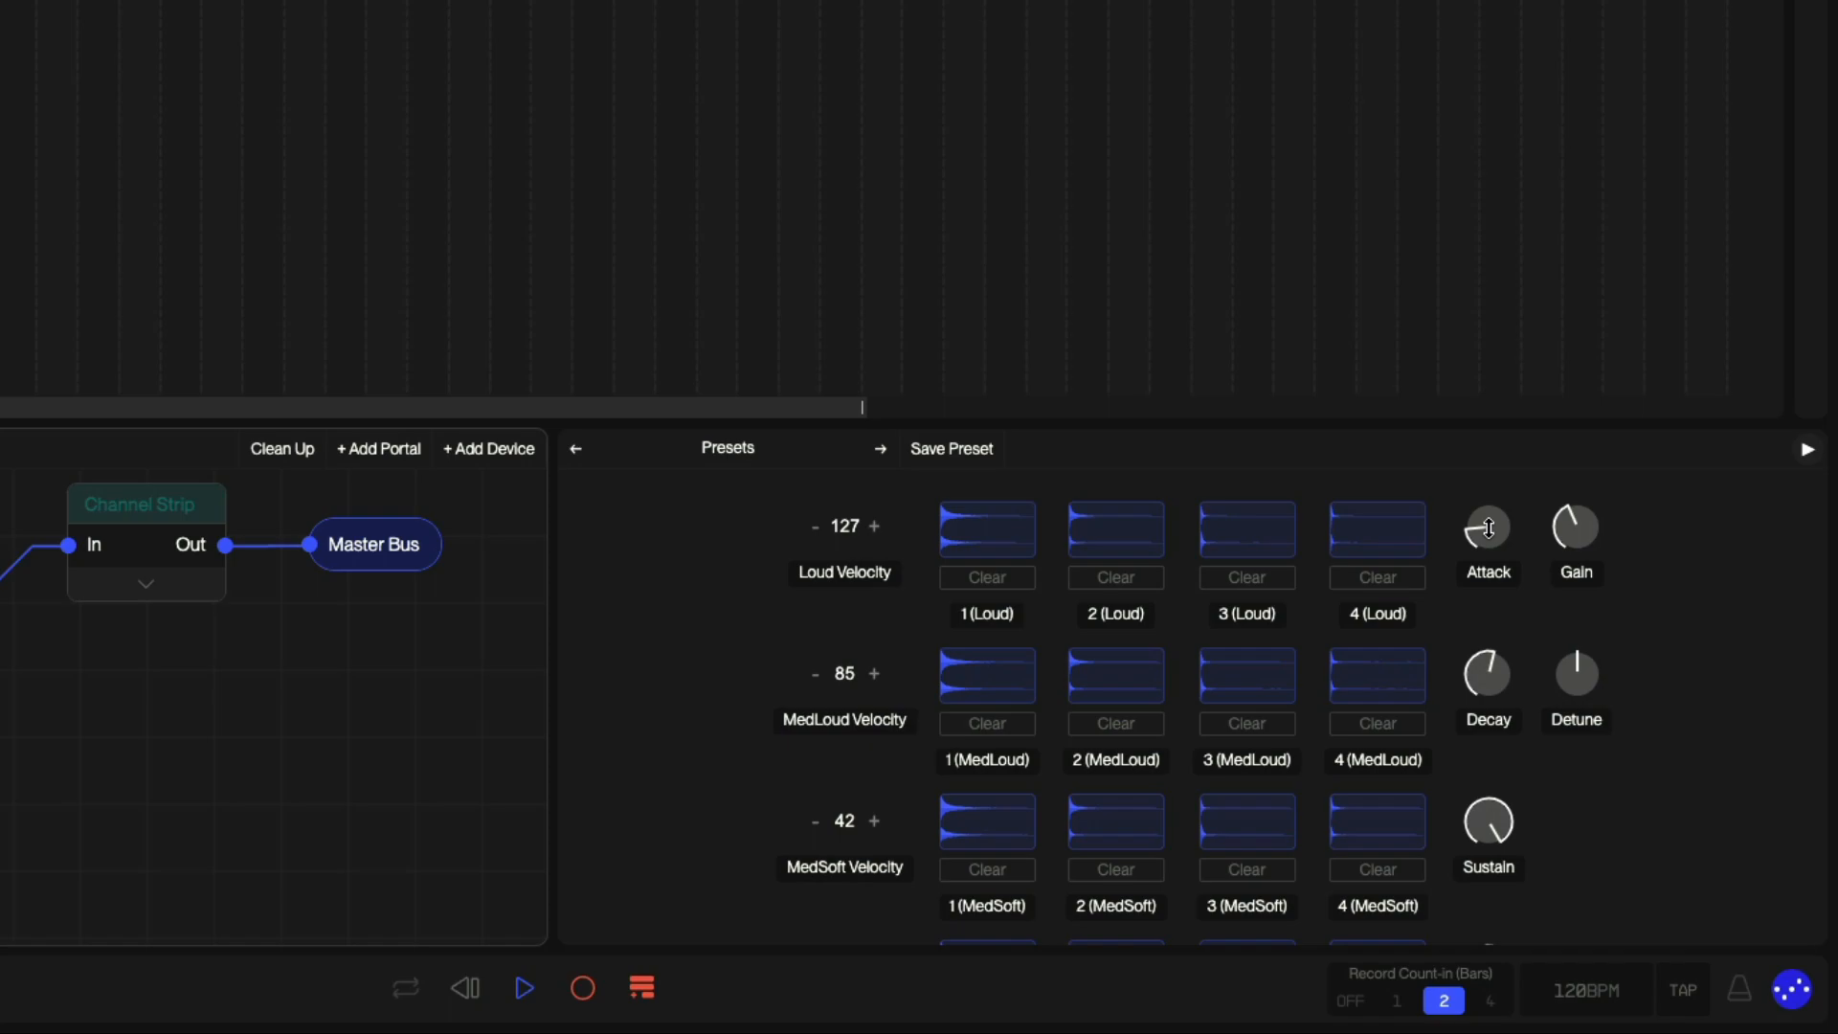
{"action": "mouse_move", "coordinate": [1489, 529]}
{"action": "left_mouse_down"}
{"action": "mouse_move", "coordinate": [1490, 421]}
{"action": "mouse_move", "coordinate": [1490, 534]}
{"action": "left_mouse_up"}
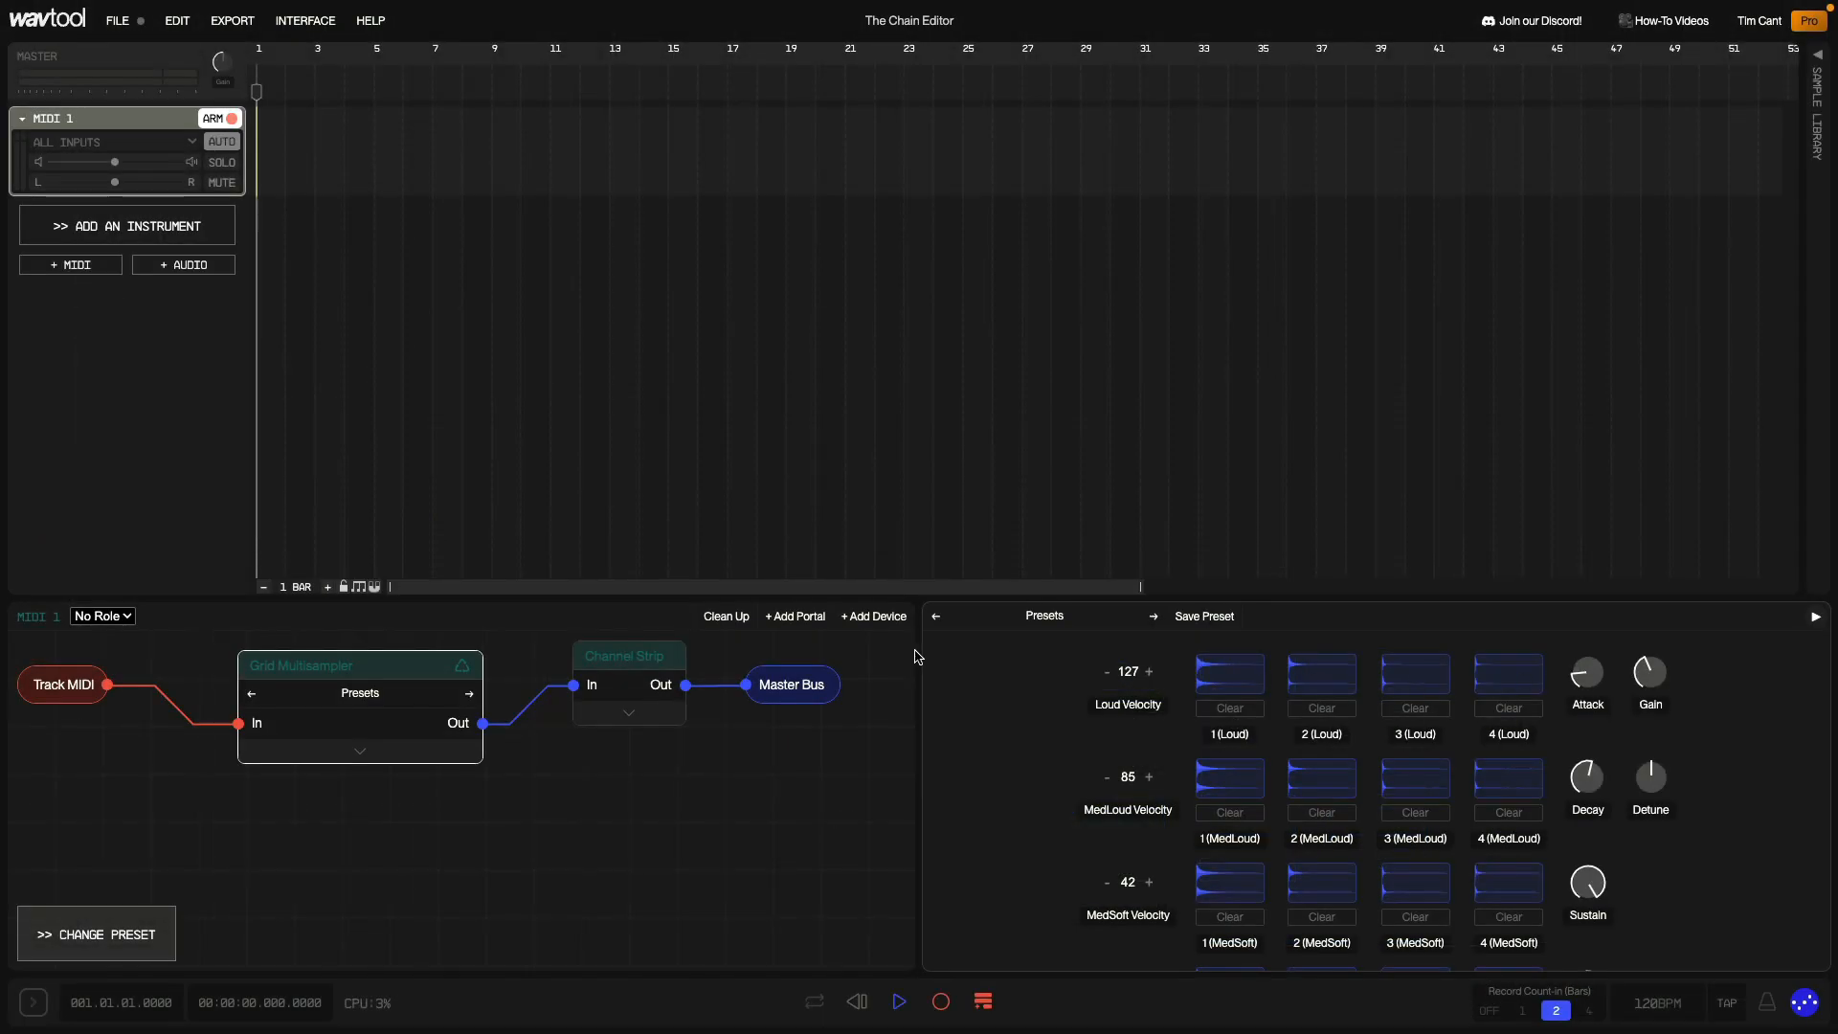
Try the Channel Strip's Gain and Balance controls, with Balance at -1.00, and reset Balance to centre
{"action": "left_click", "coordinate": [644, 656]}
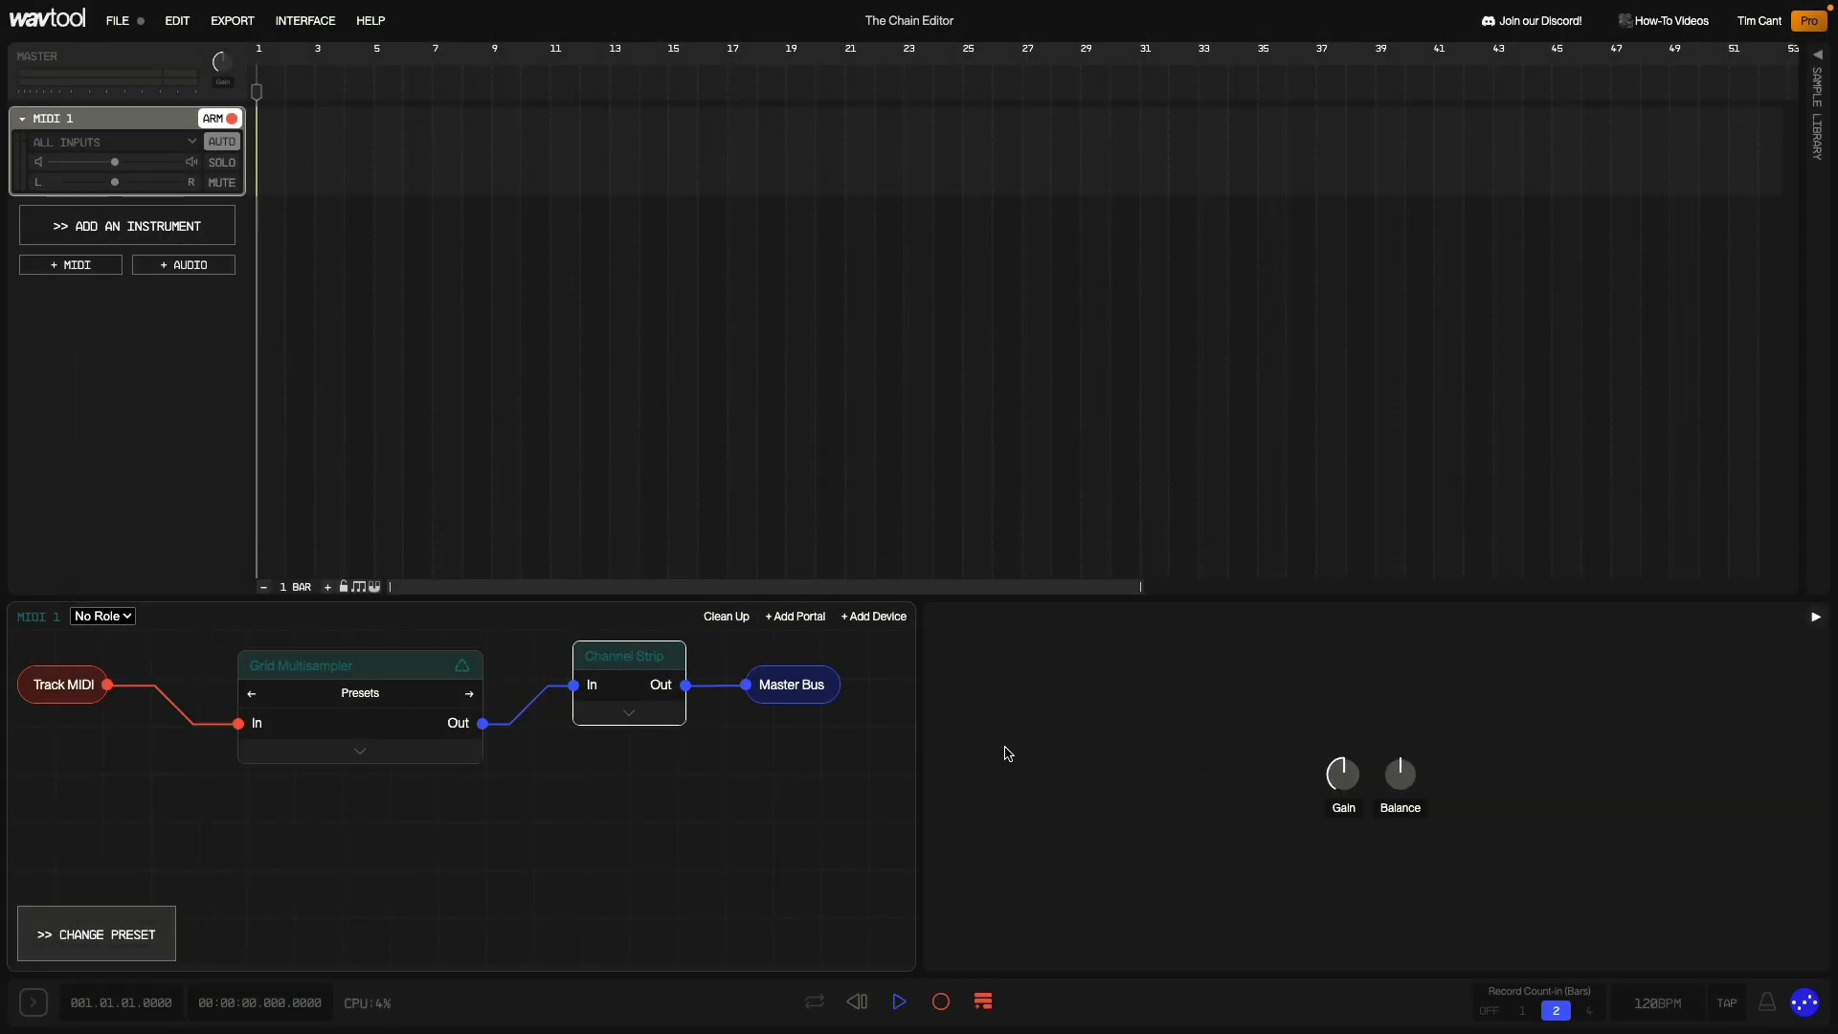
{"action": "left_click_drag", "start_coordinate": [1345, 772], "coordinate": [1398, 838]}
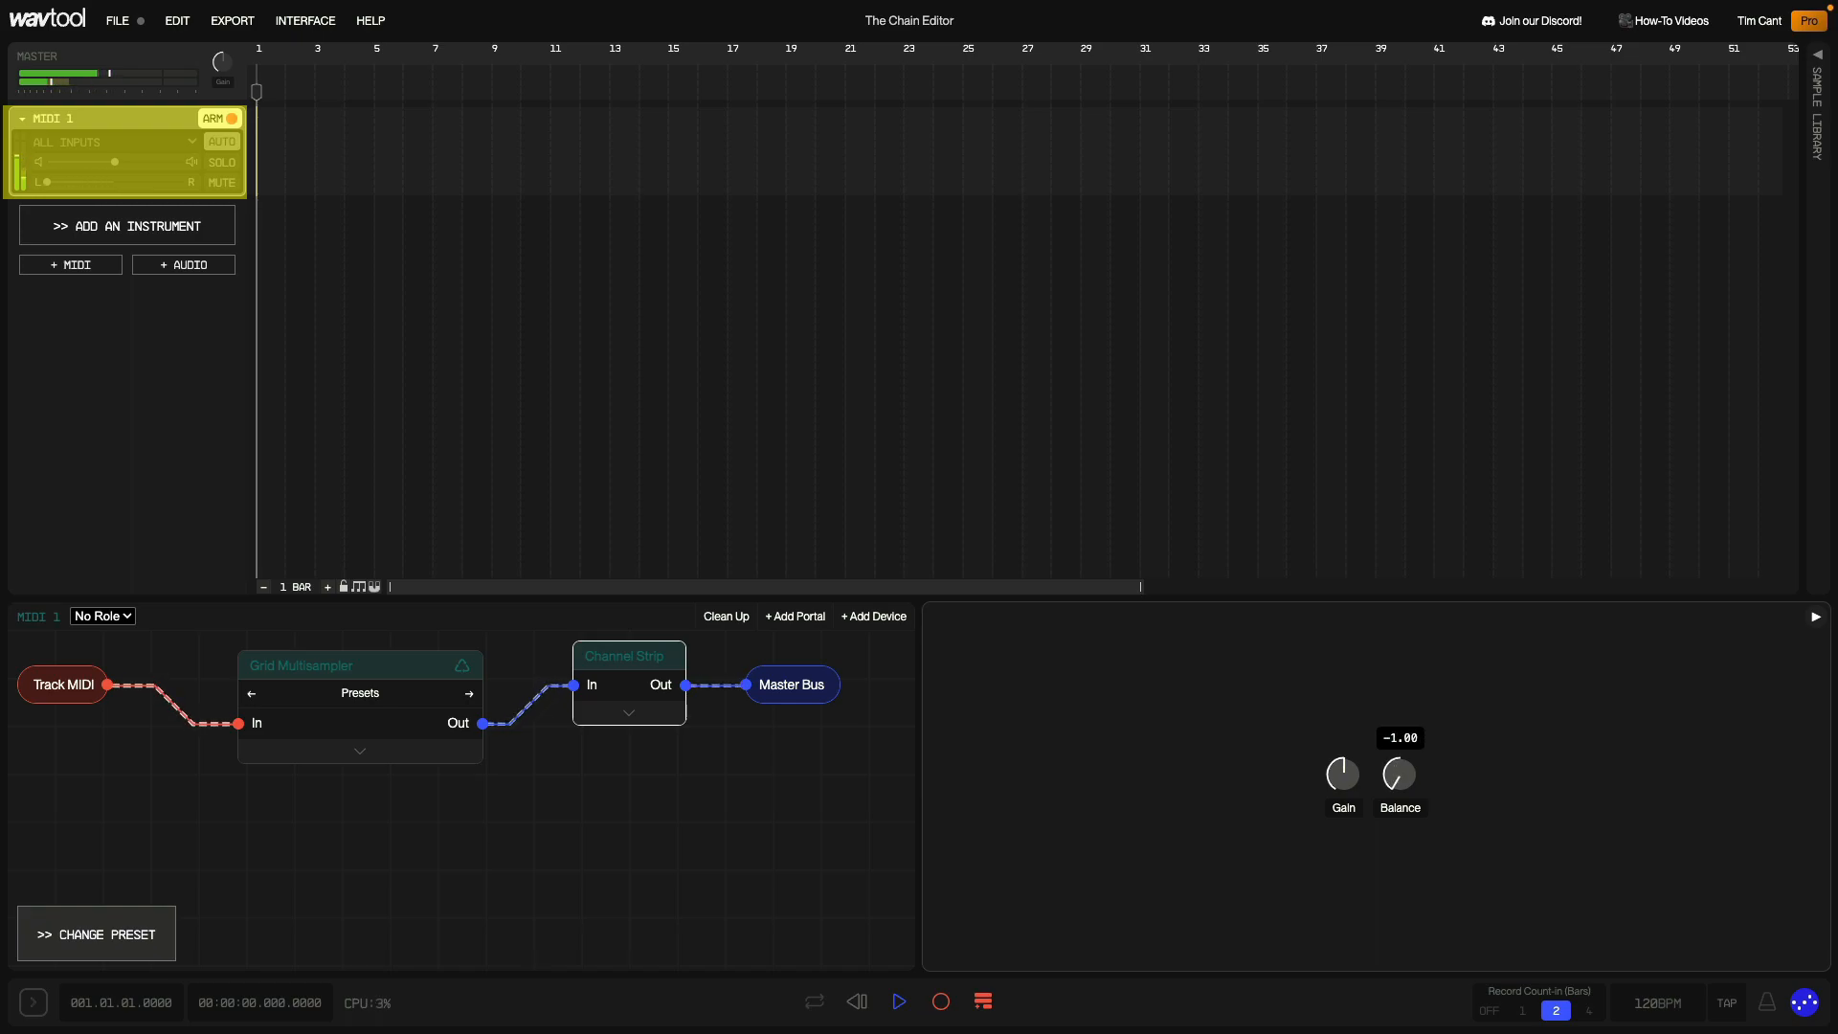
{"action": "double_click", "coordinate": [1397, 771]}
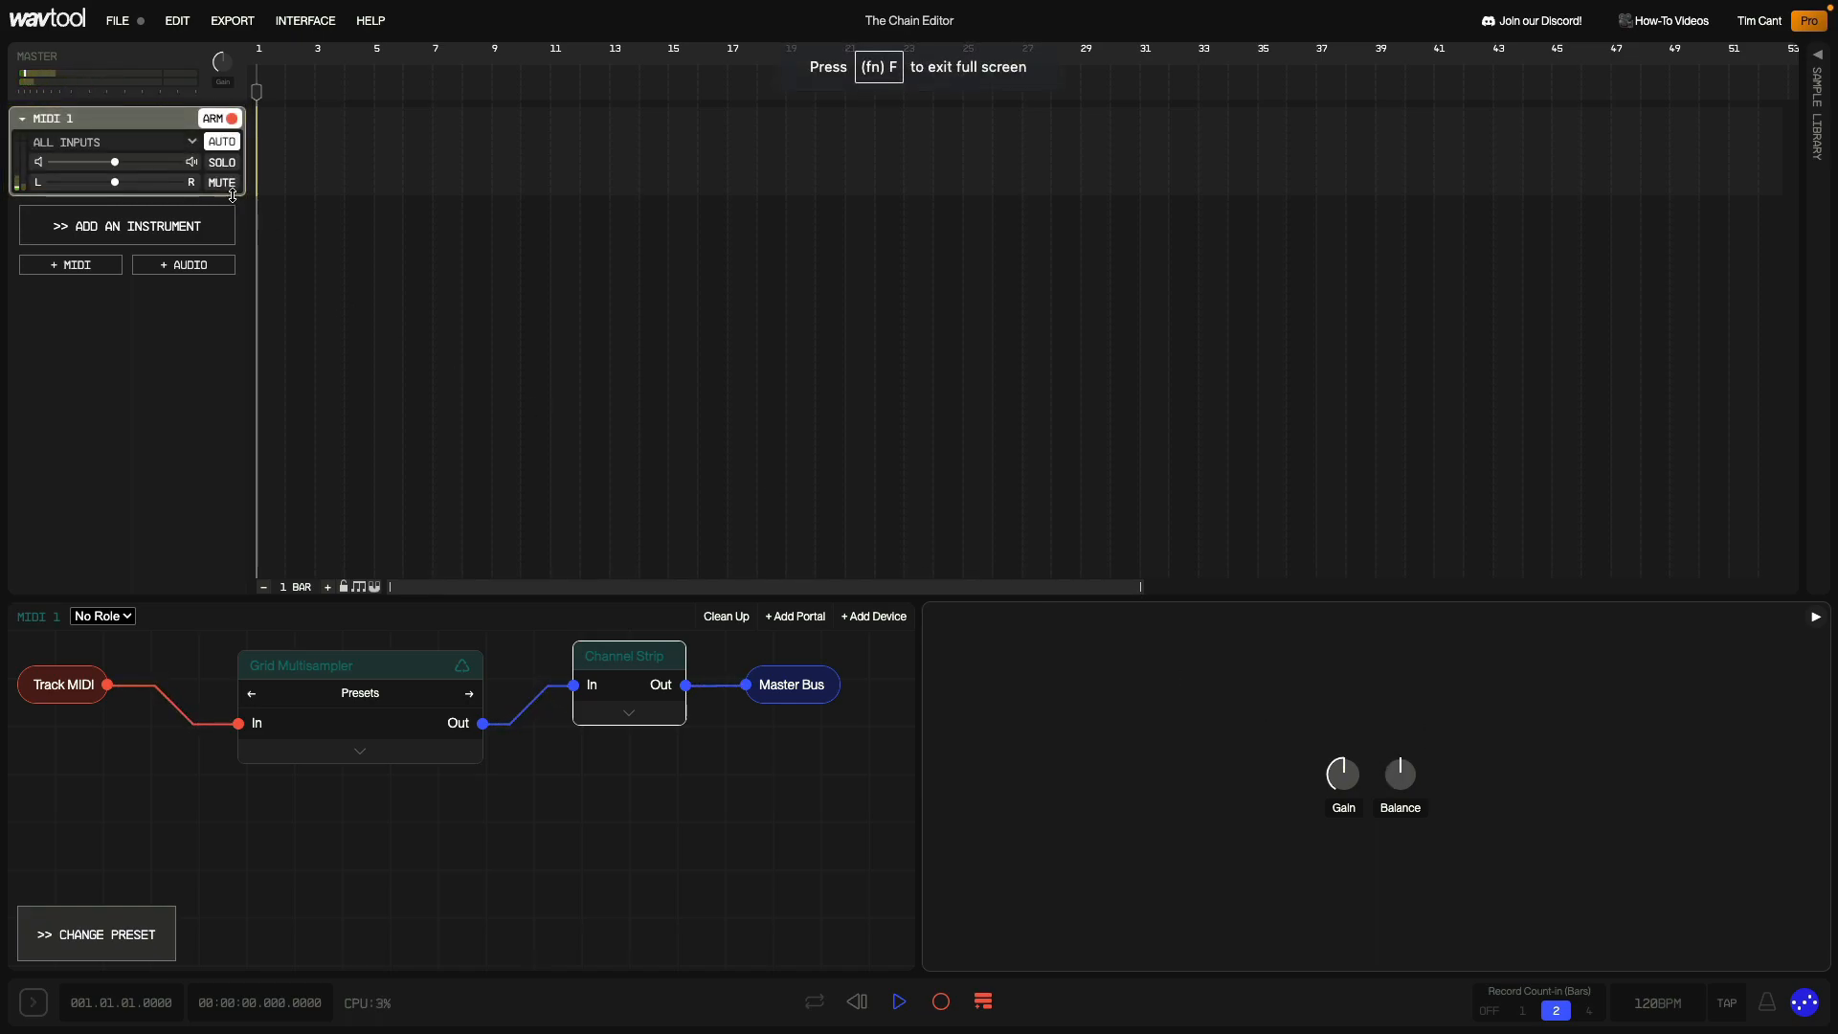
Try the MIDI track's own volume and pan sliders and reset both to their defaults
{"action": "mouse_move", "coordinate": [115, 161]}
{"action": "left_mouse_down"}
{"action": "mouse_move", "coordinate": [55, 162]}
{"action": "mouse_move", "coordinate": [112, 181]}
{"action": "mouse_move", "coordinate": [80, 182]}
{"action": "mouse_move", "coordinate": [182, 182]}
{"action": "mouse_move", "coordinate": [135, 182]}
{"action": "left_mouse_up"}
{"action": "double_click", "coordinate": [134, 161]}
{"action": "double_click", "coordinate": [113, 182]}
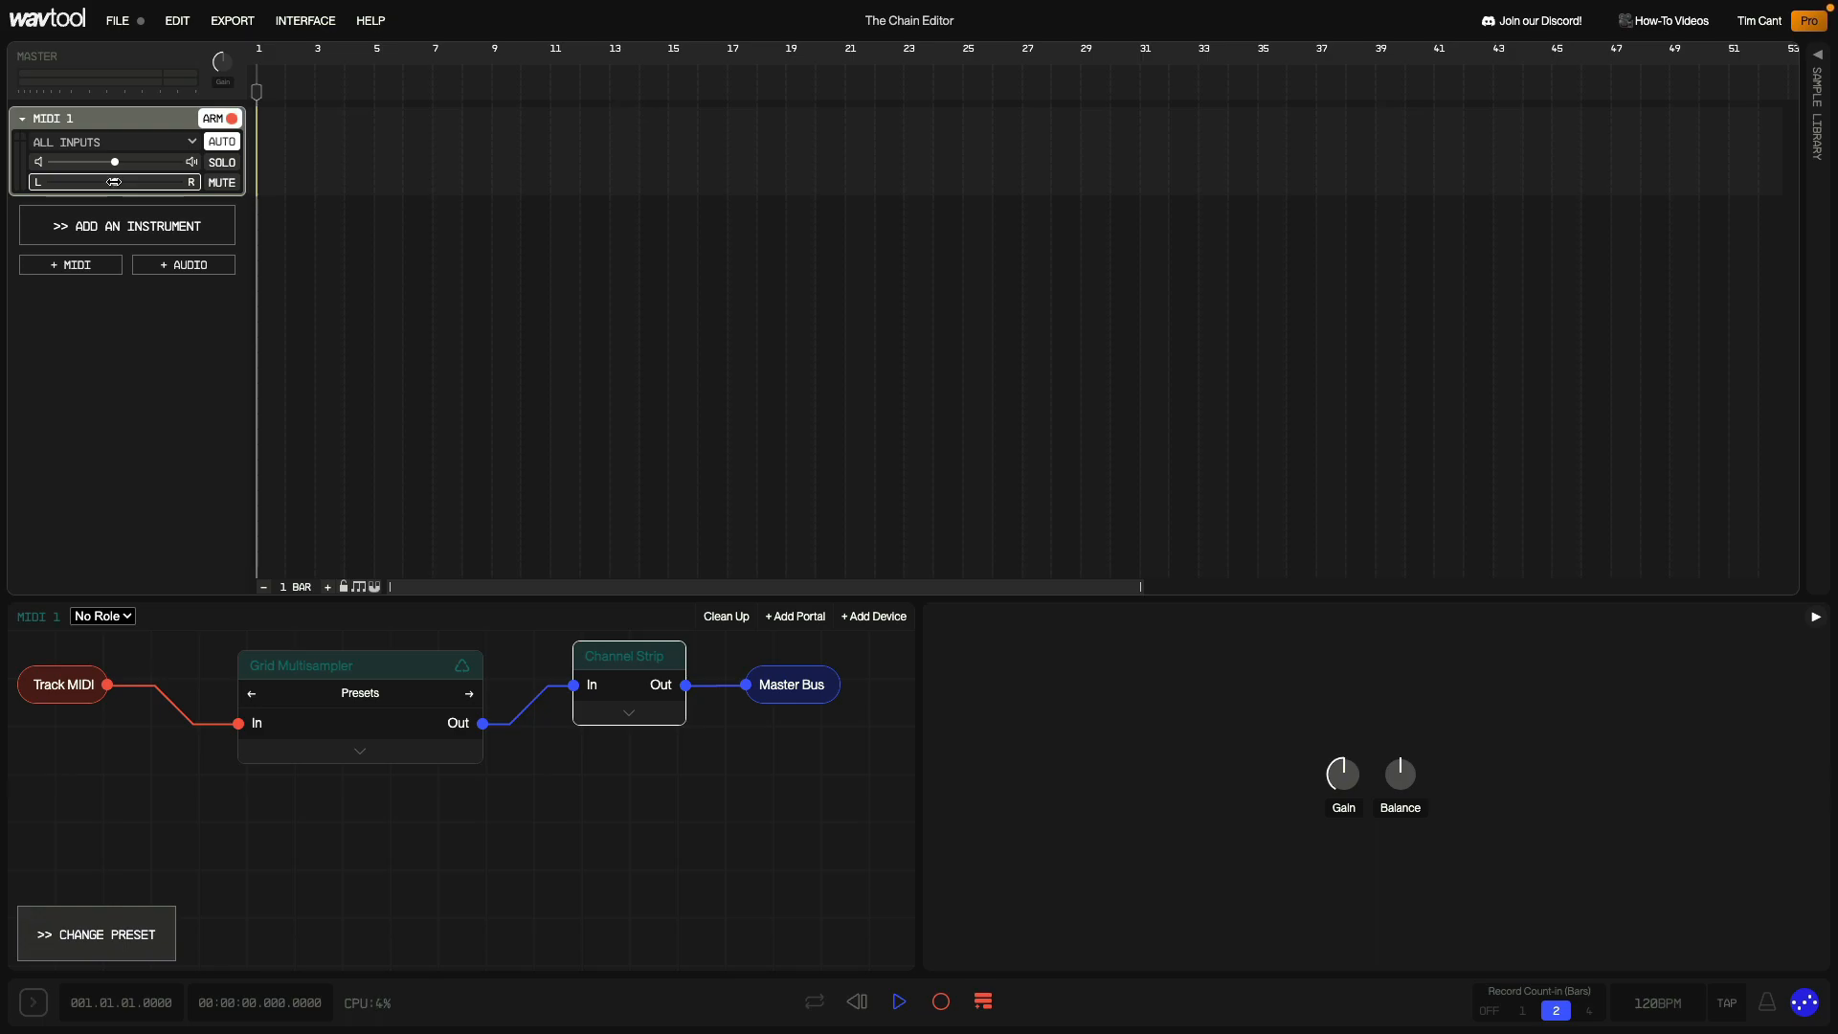
Add a Convolution Reverb from the Reverb category to the MIDI track's chain
{"action": "left_click", "coordinate": [871, 616]}
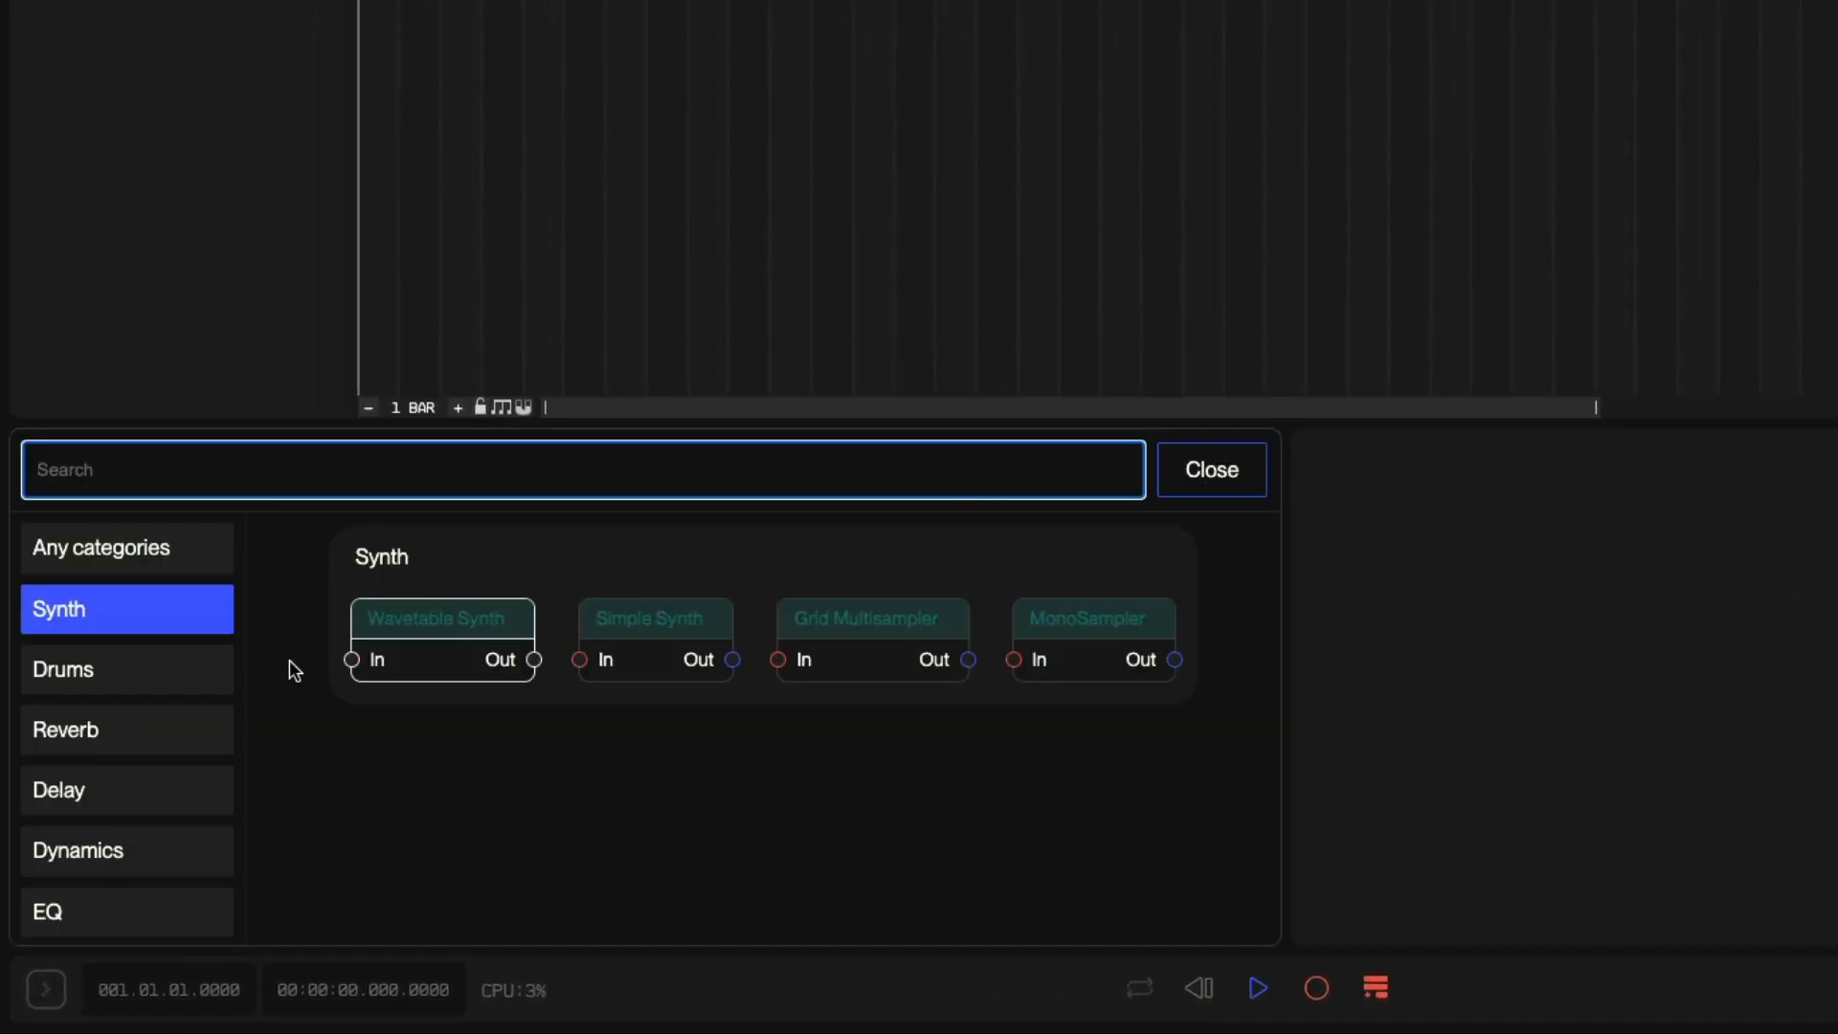
{"action": "left_click", "coordinate": [135, 730]}
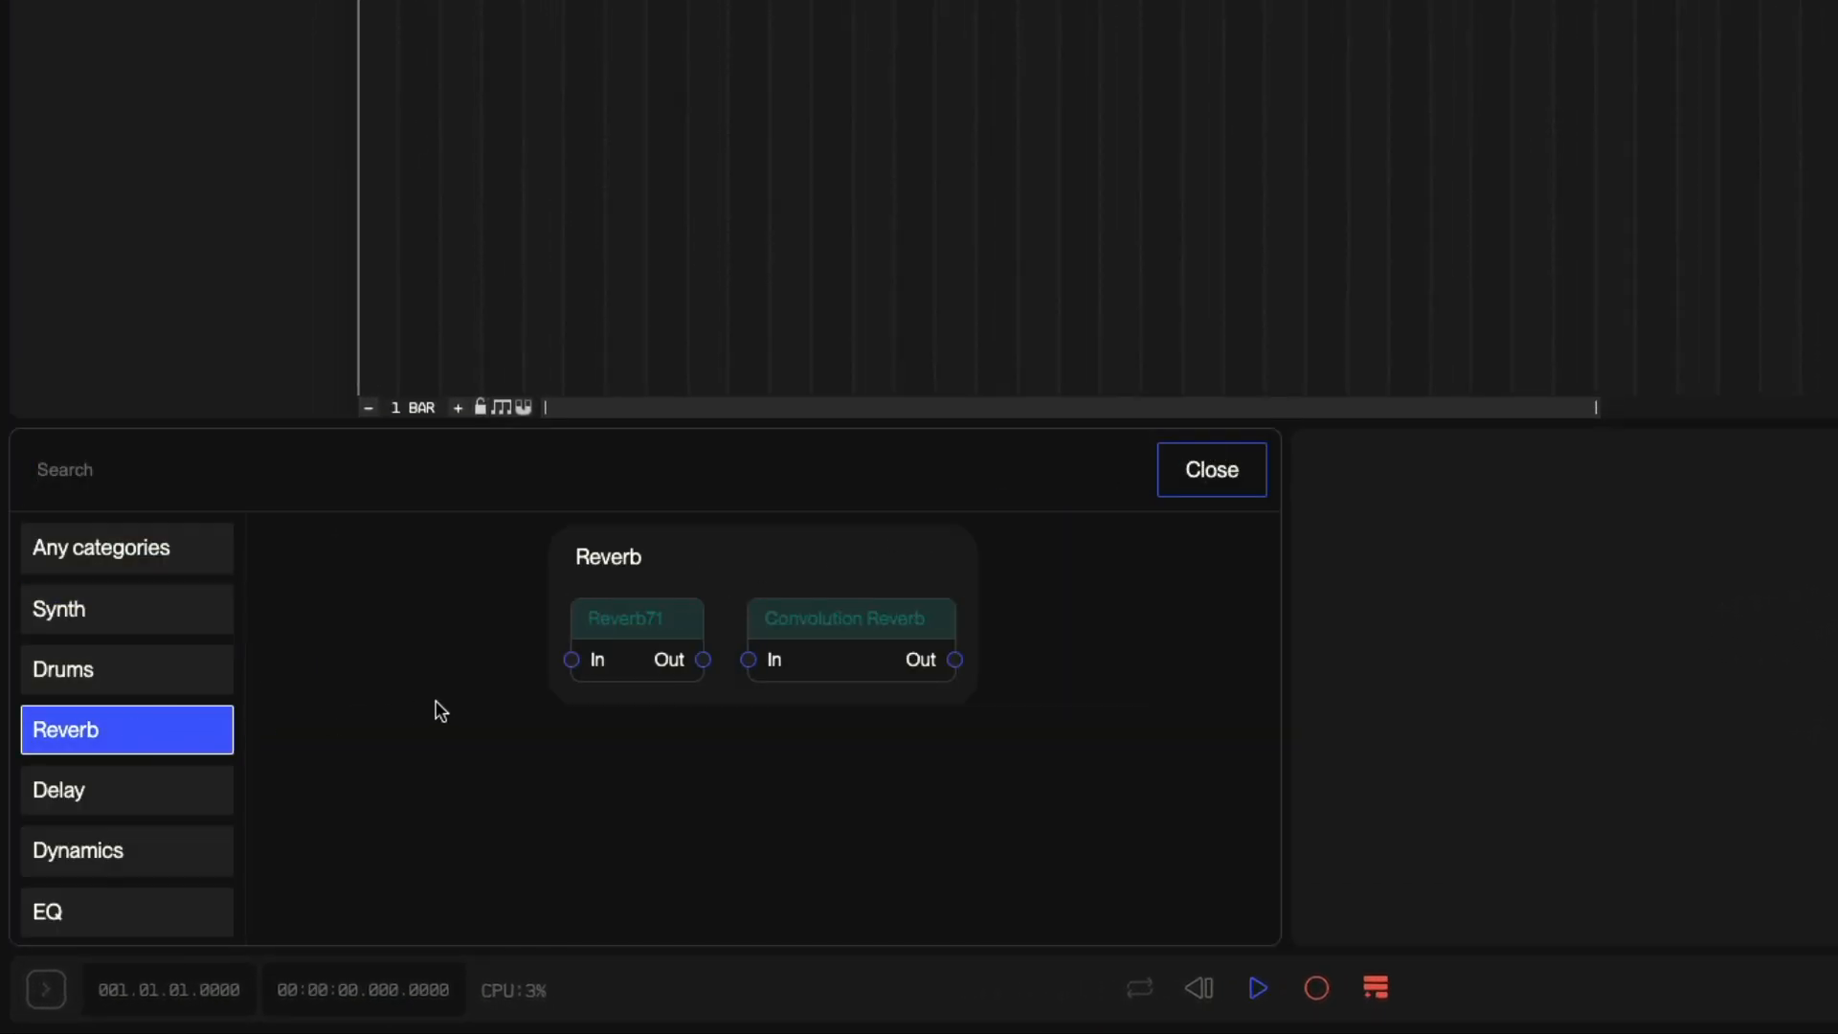
{"action": "left_click", "coordinate": [829, 617]}
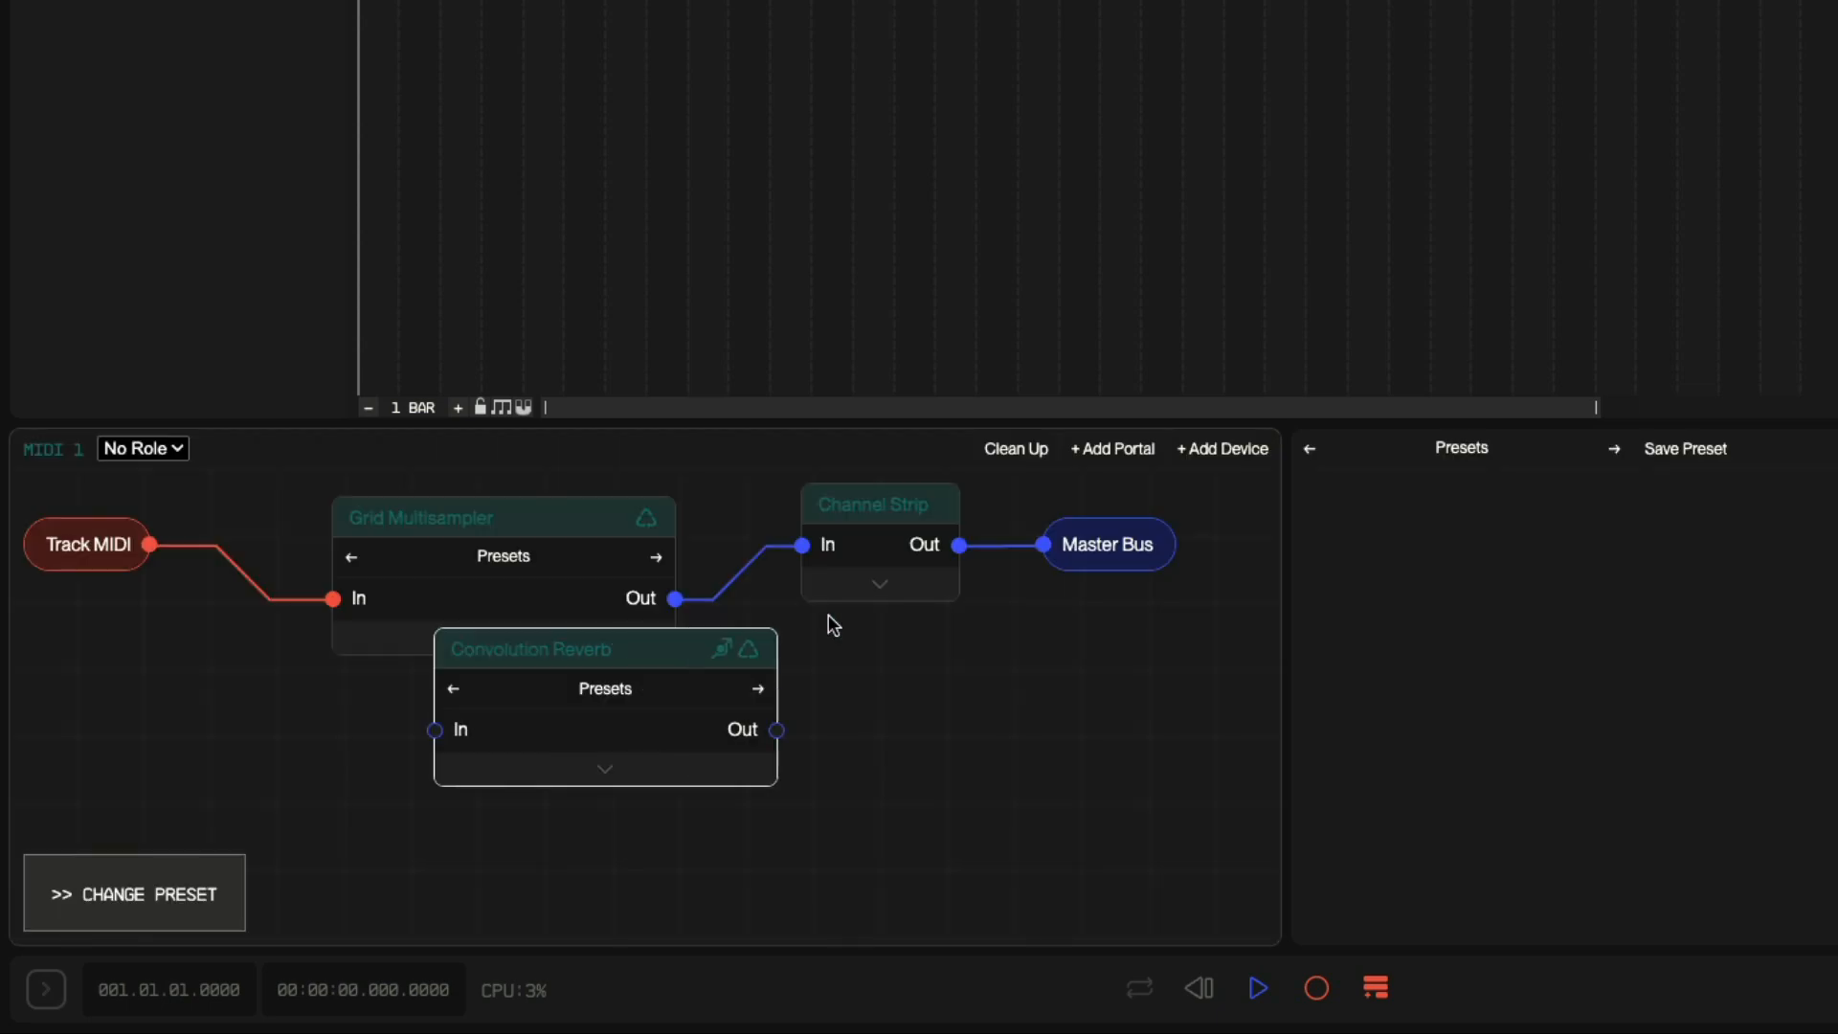
Place the Convolution Reverb below the Channel Strip and route the Grid Multisampler's output through it into the Channel Strip's input
{"action": "left_click_drag", "start_coordinate": [671, 644], "coordinate": [959, 714]}
{"action": "left_click_drag", "start_coordinate": [686, 612], "coordinate": [723, 800]}
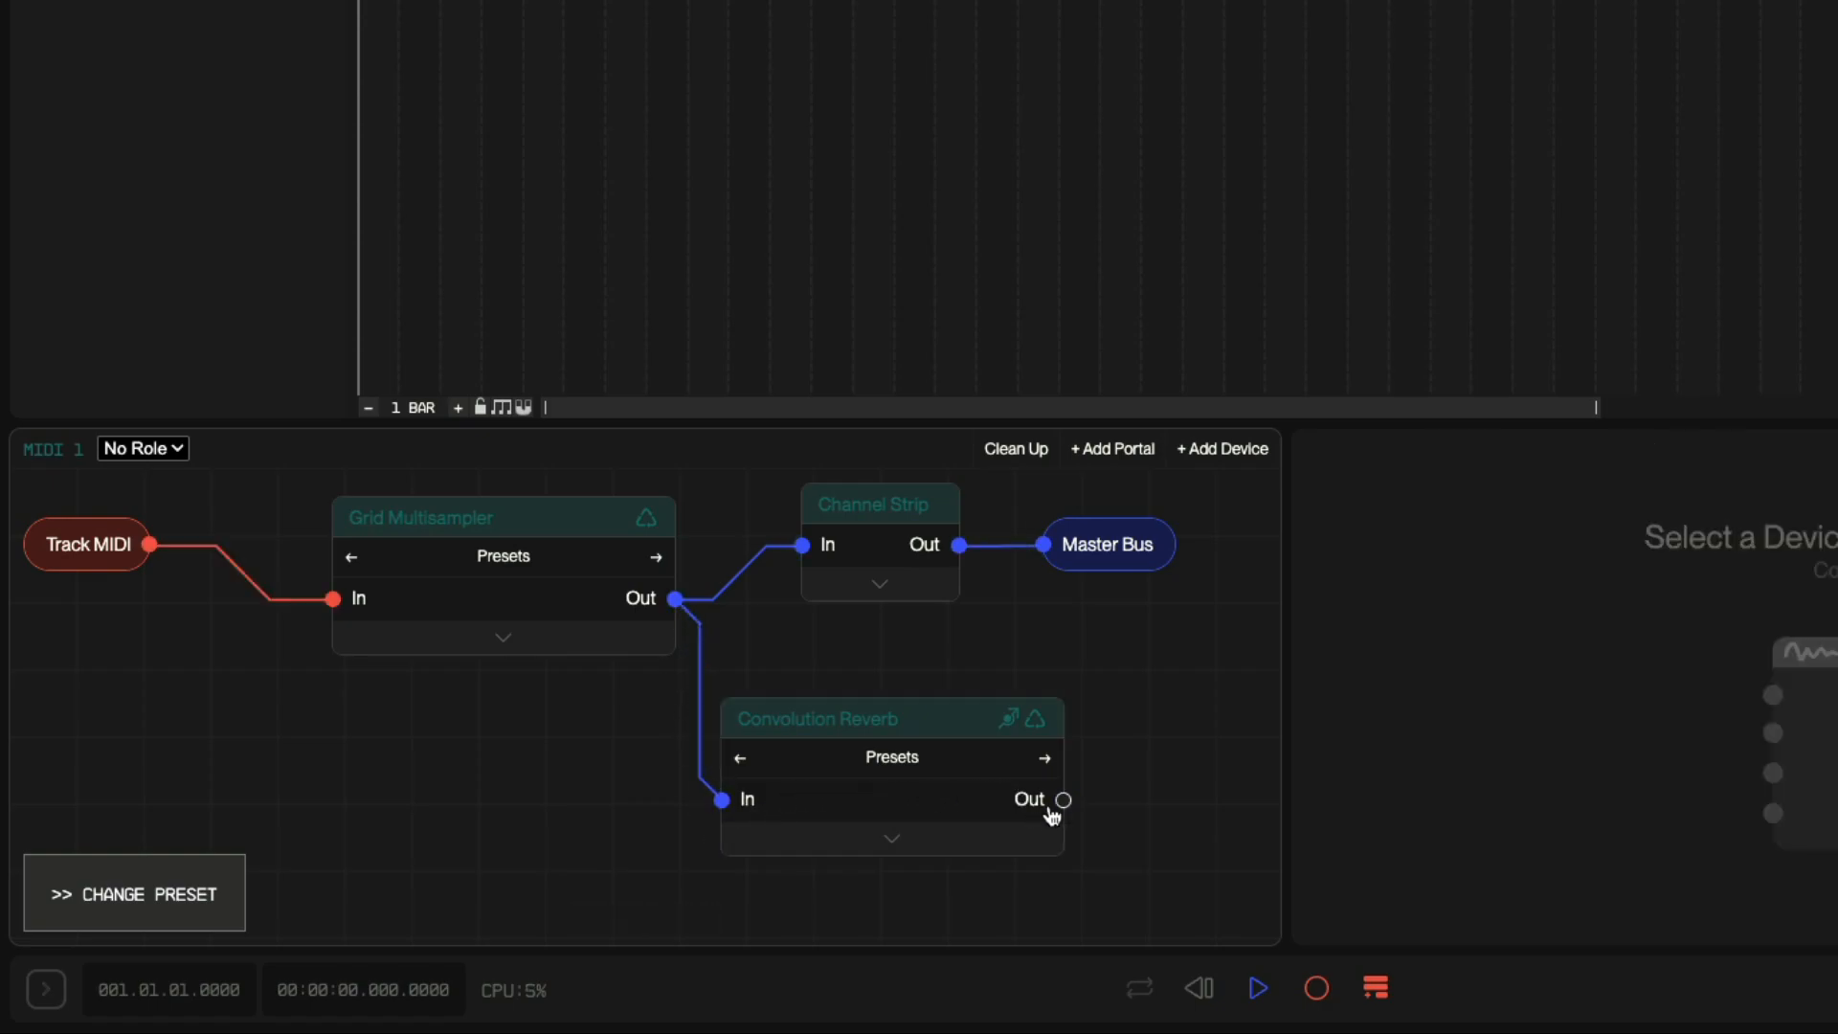
{"action": "left_click_drag", "start_coordinate": [1063, 799], "coordinate": [803, 546]}
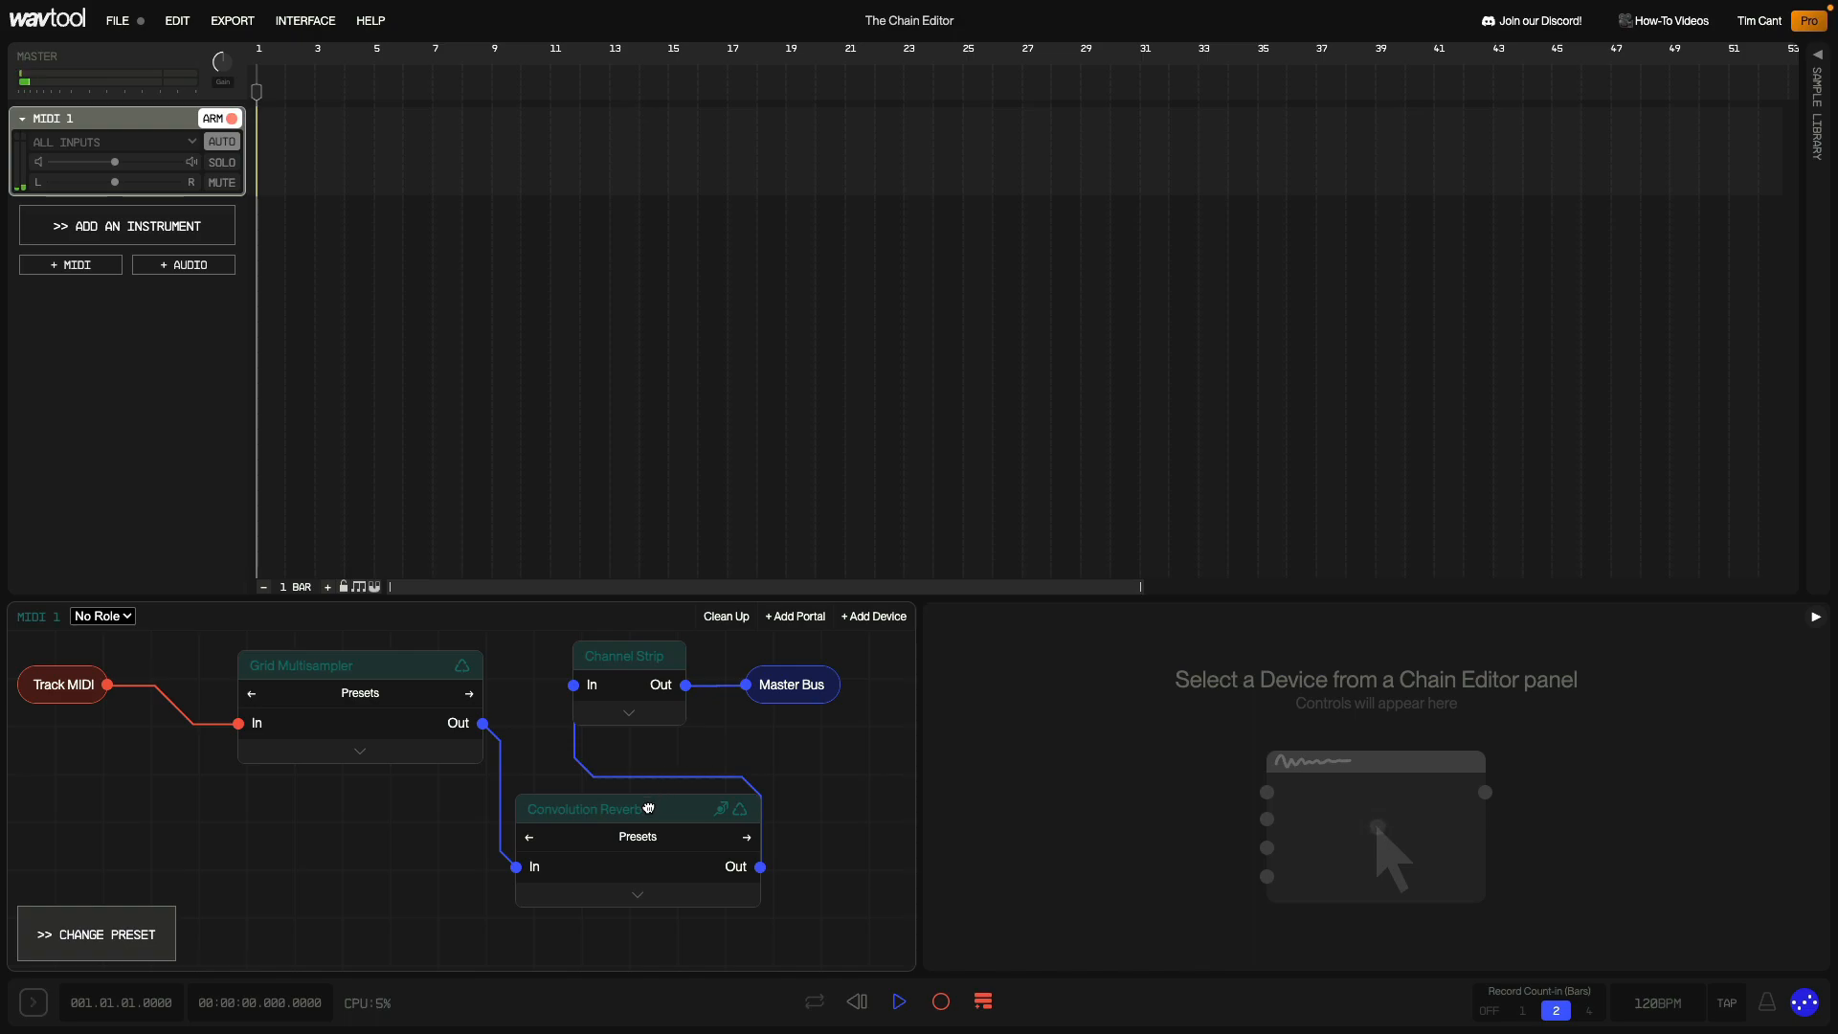
Display the Convolution Reverb's controls and try different Mix levels, including 0.00
{"action": "left_click", "coordinate": [648, 808]}
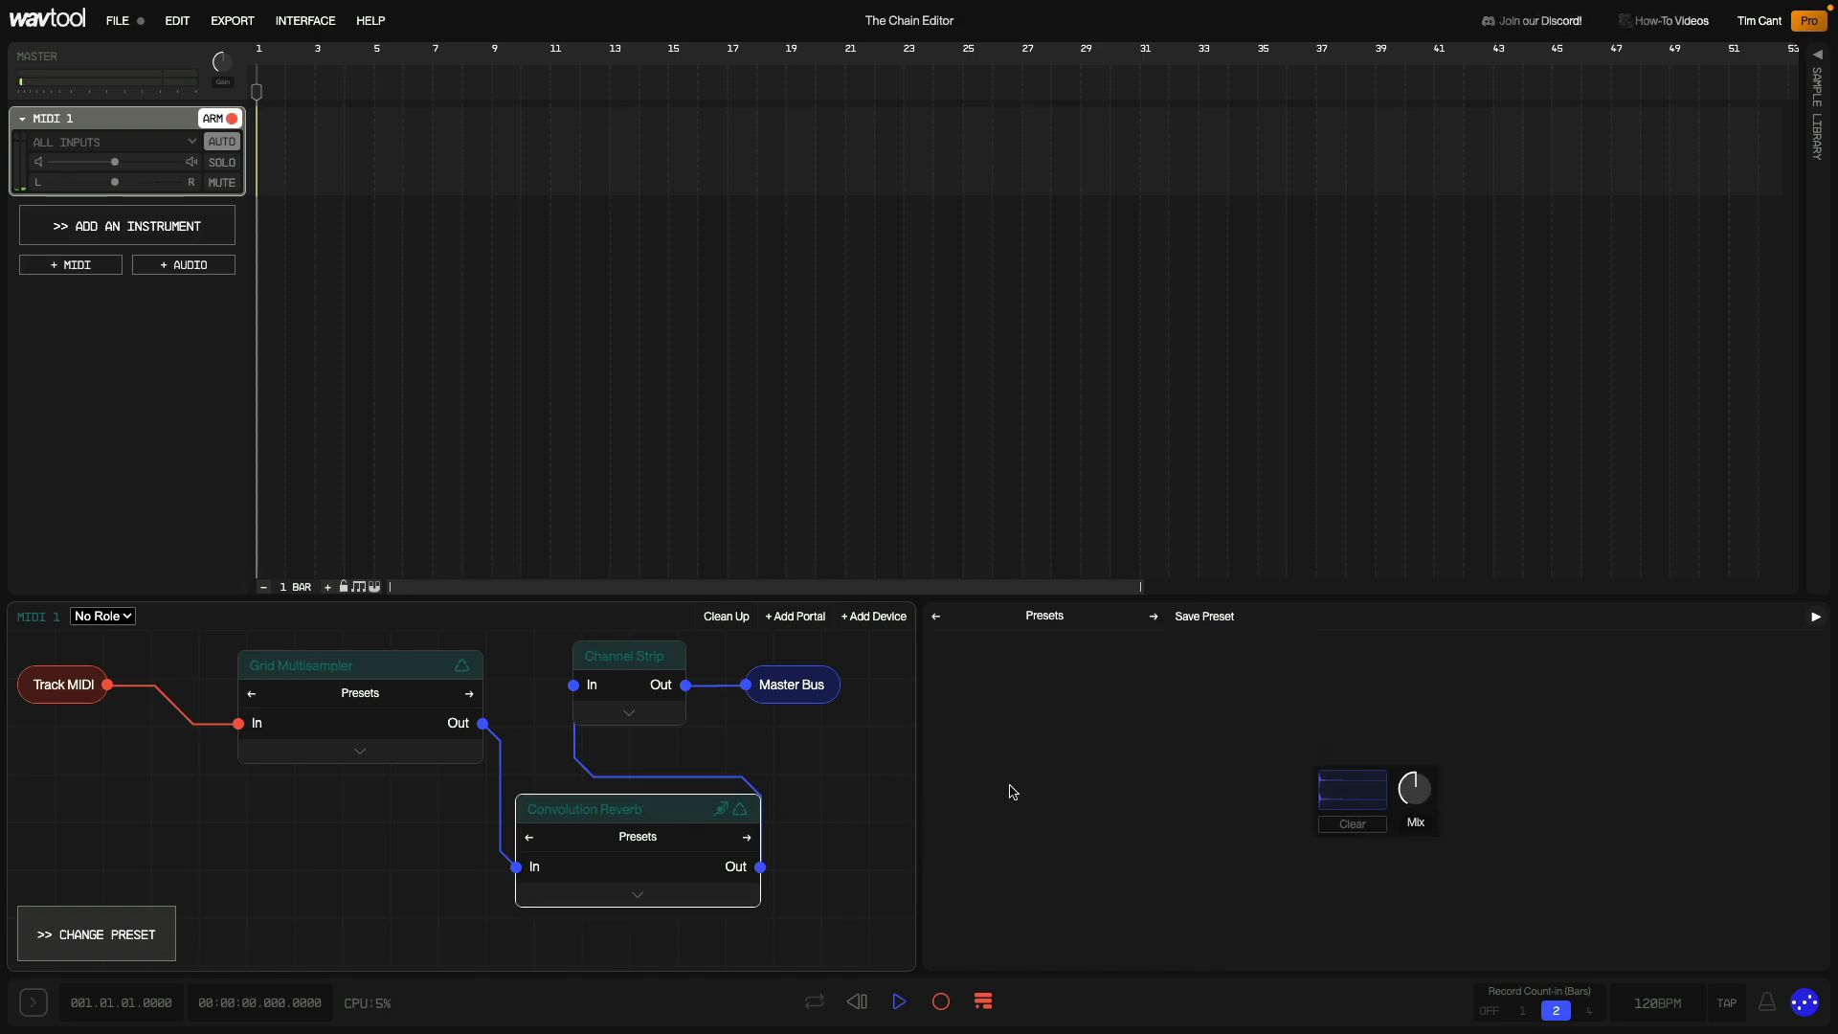
{"action": "mouse_move", "coordinate": [1415, 790]}
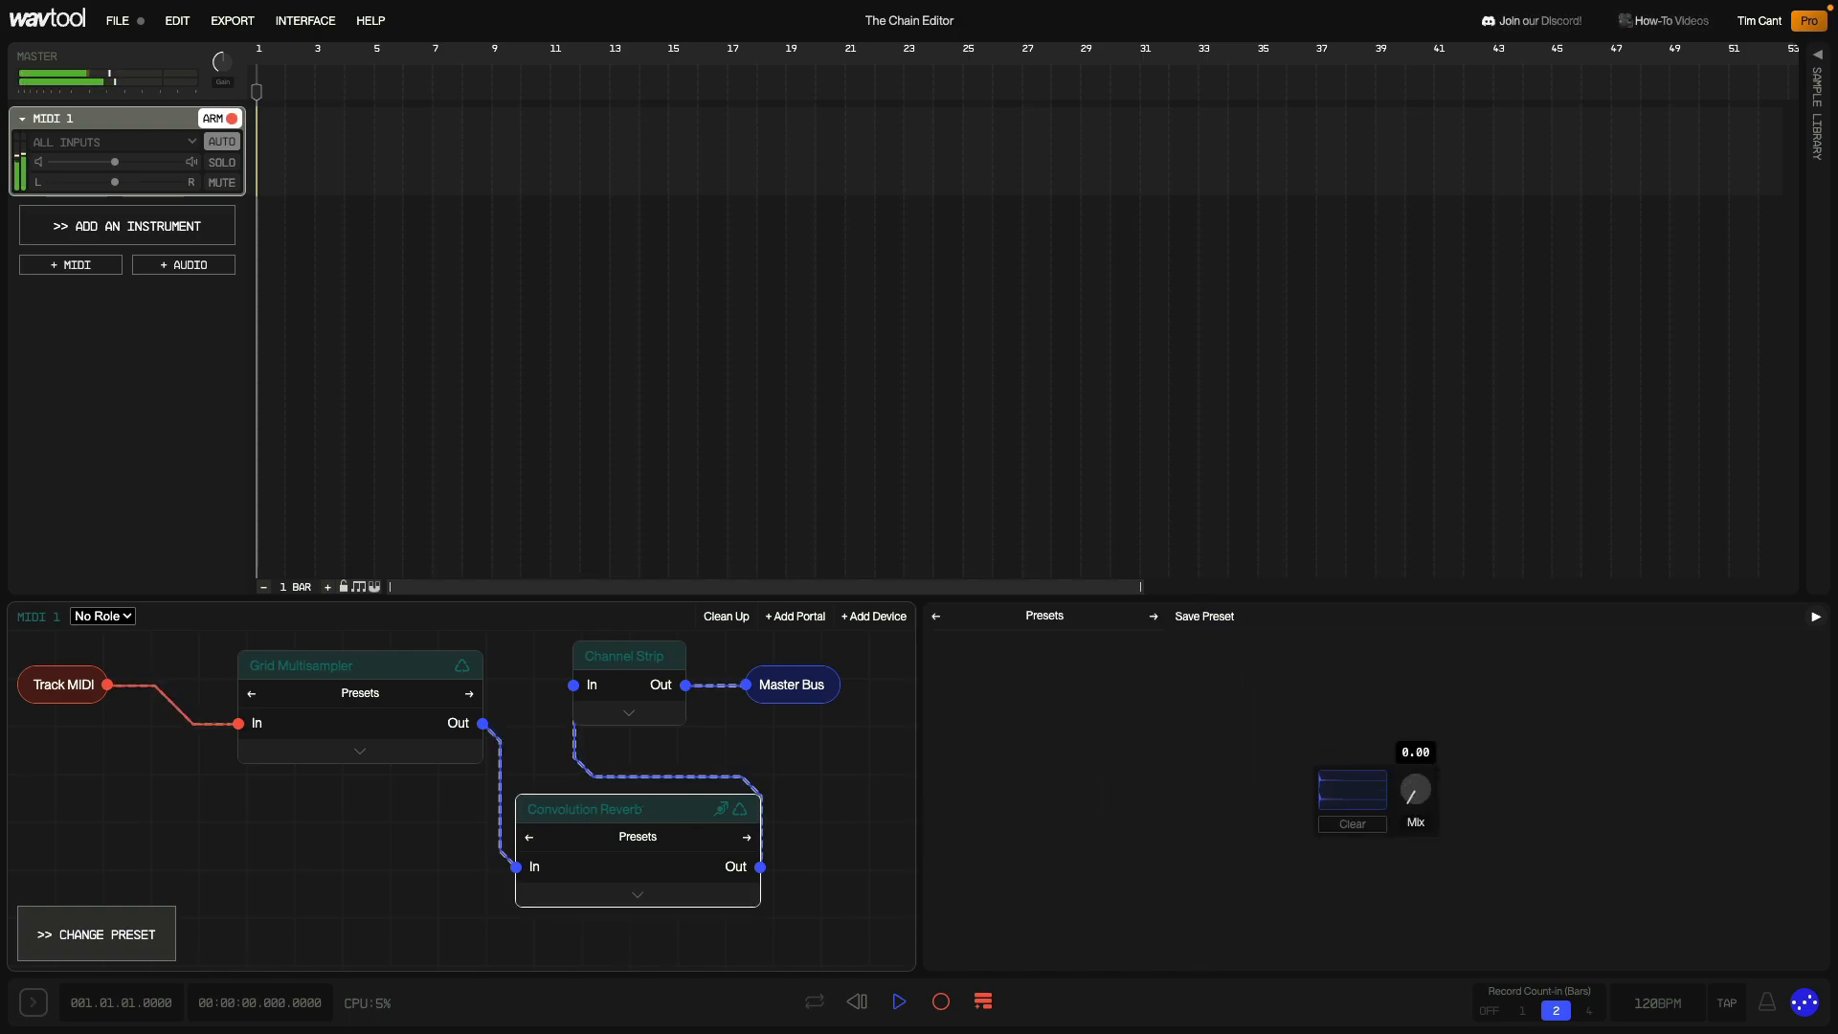
{"action": "left_click_drag", "start_coordinate": [1414, 790], "coordinate": [1415, 694]}
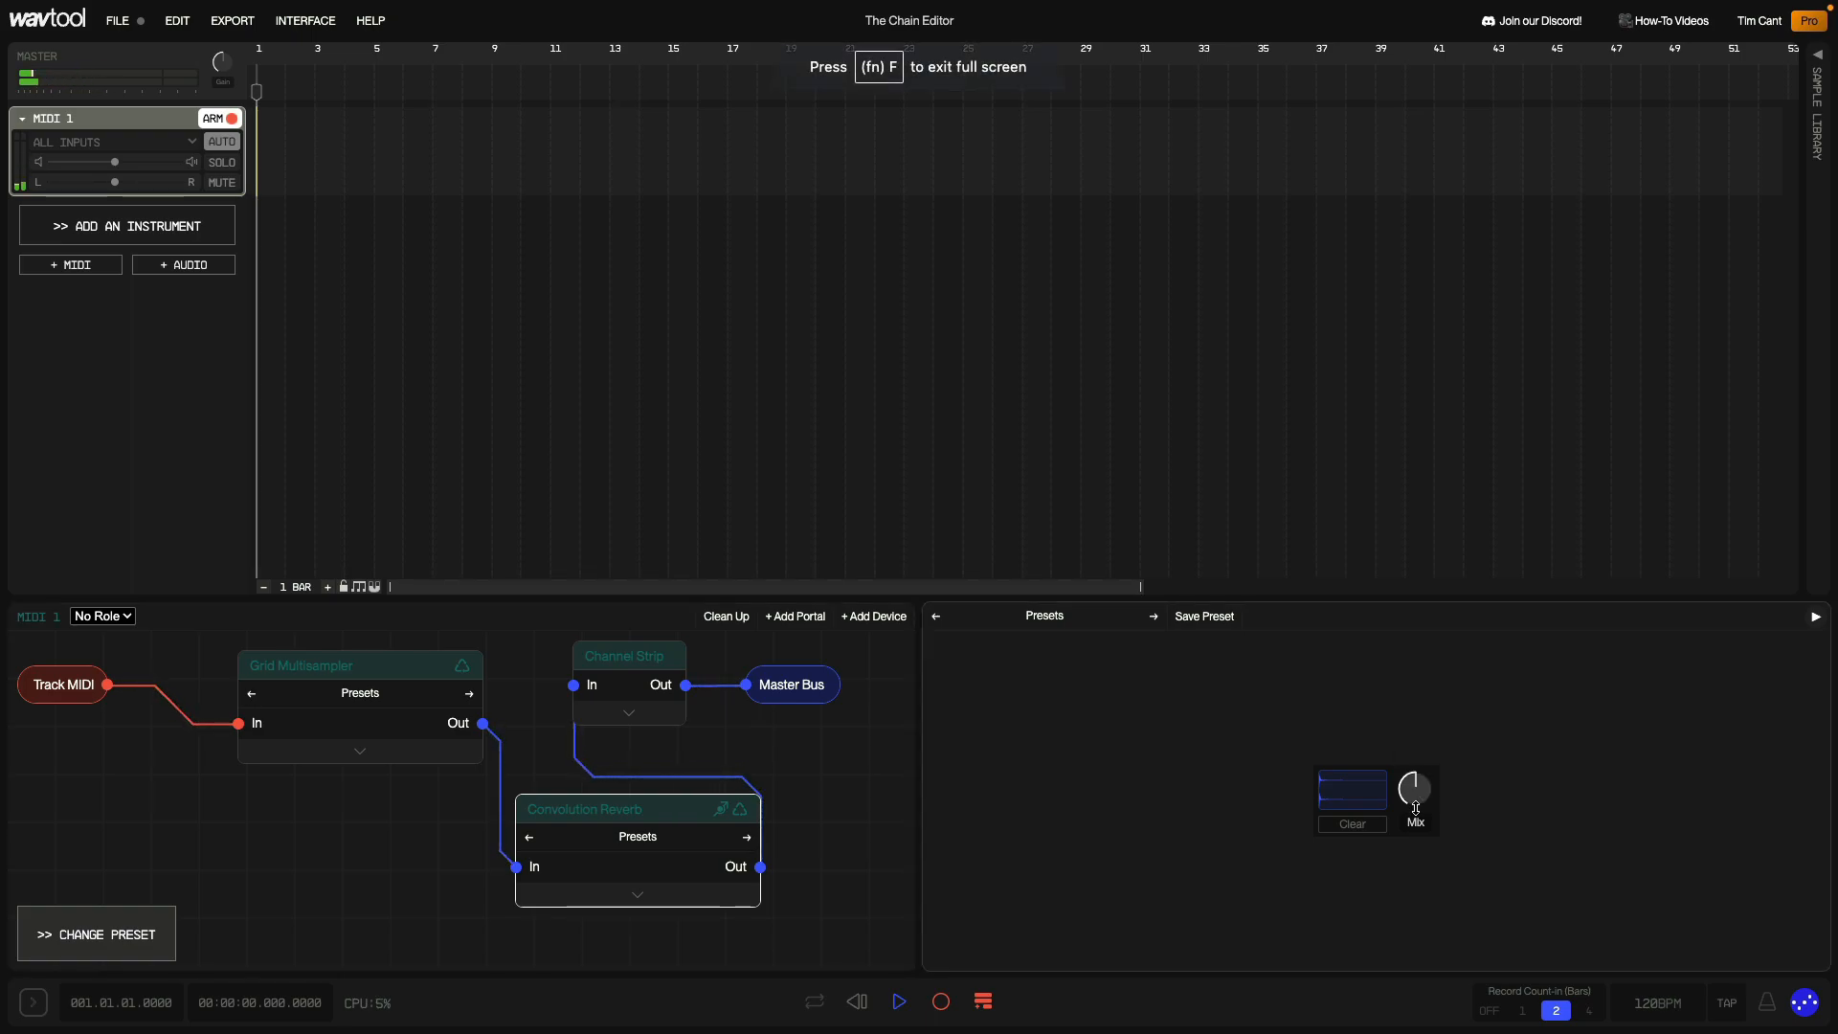
Switch the Convolution Reverb to the Ely Large Choir Hall preset
{"action": "left_click", "coordinate": [747, 839]}
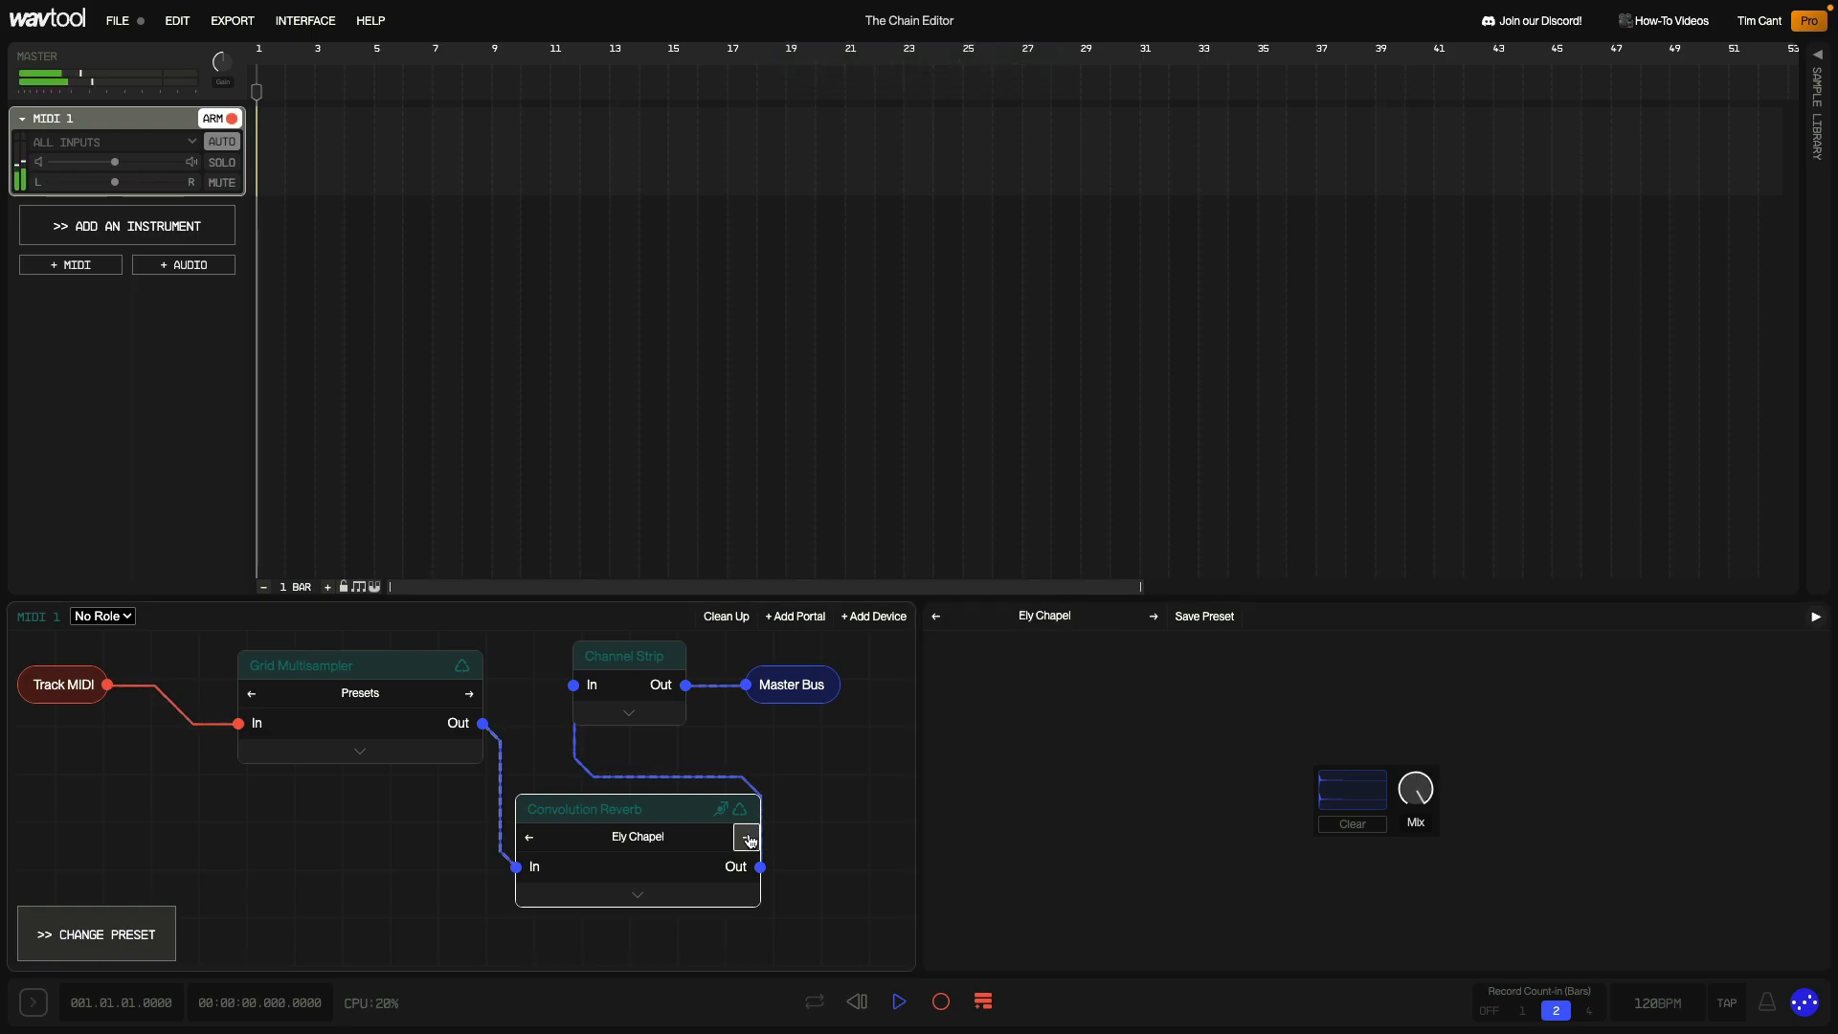
{"action": "left_click", "coordinate": [748, 838]}
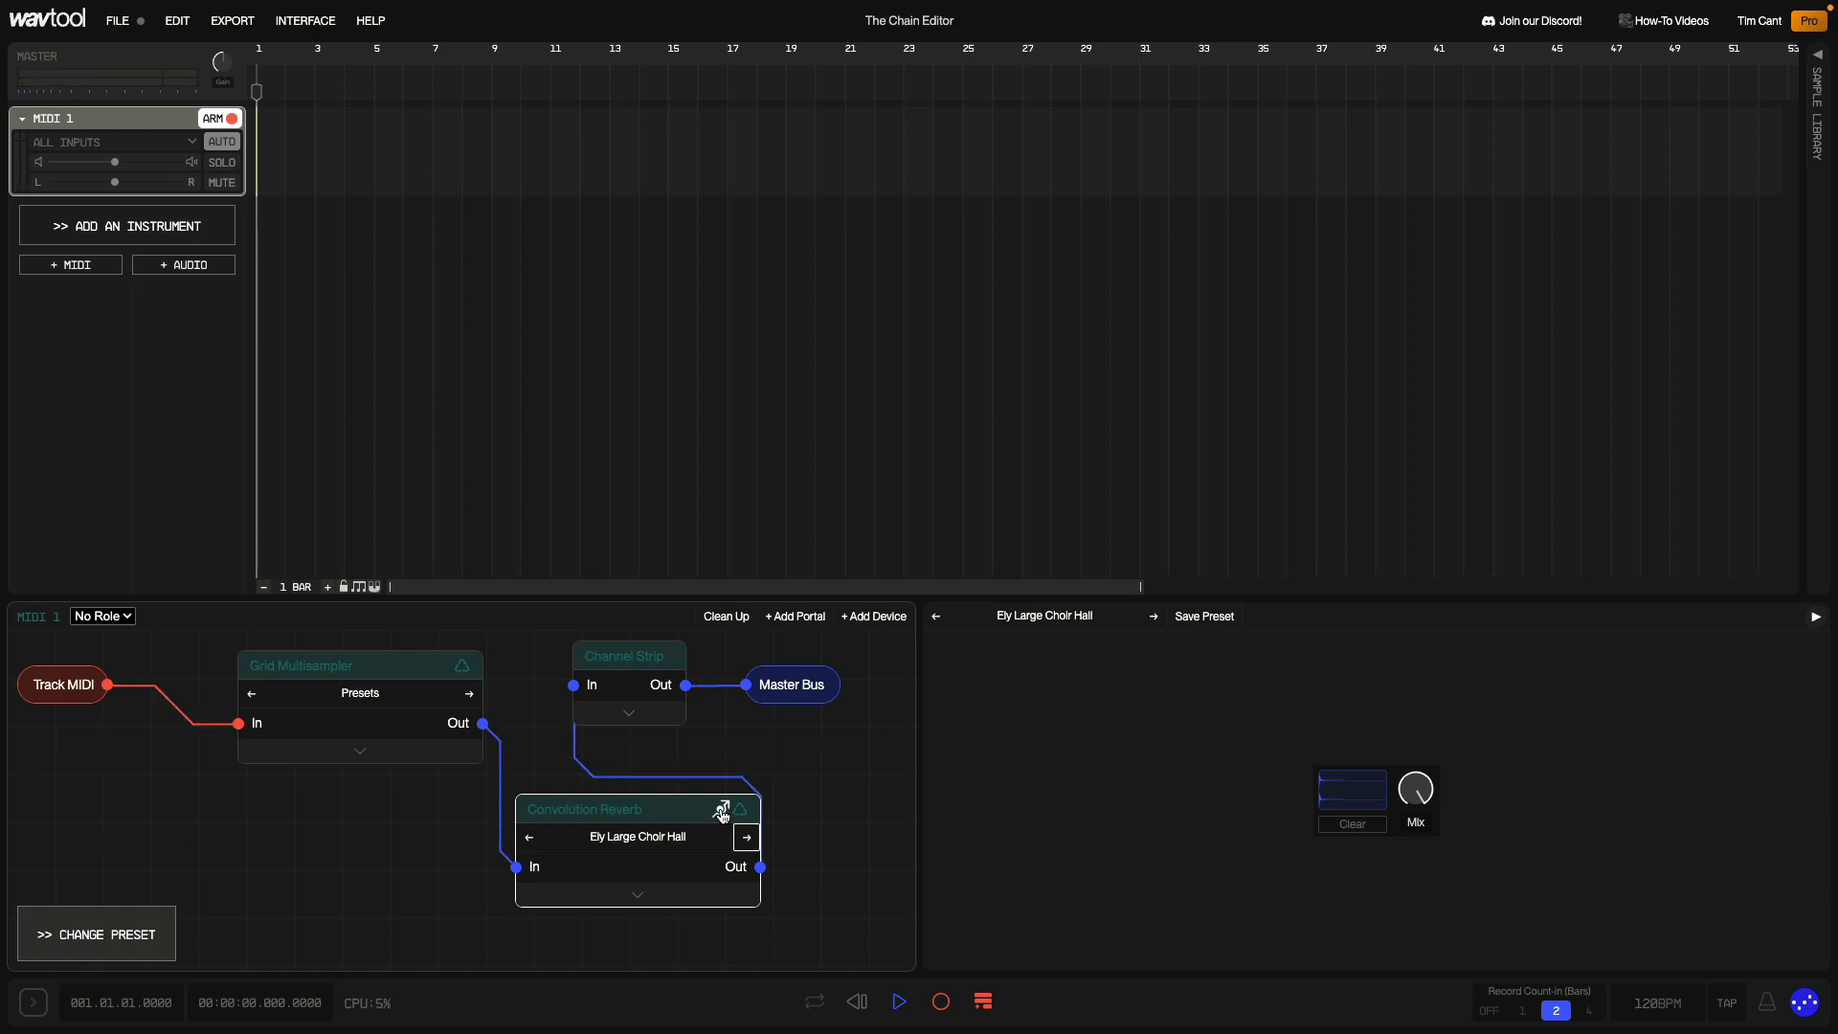
Bypass the Convolution Reverb to compare the dry sound, and re-enable it
{"action": "left_click", "coordinate": [723, 811]}
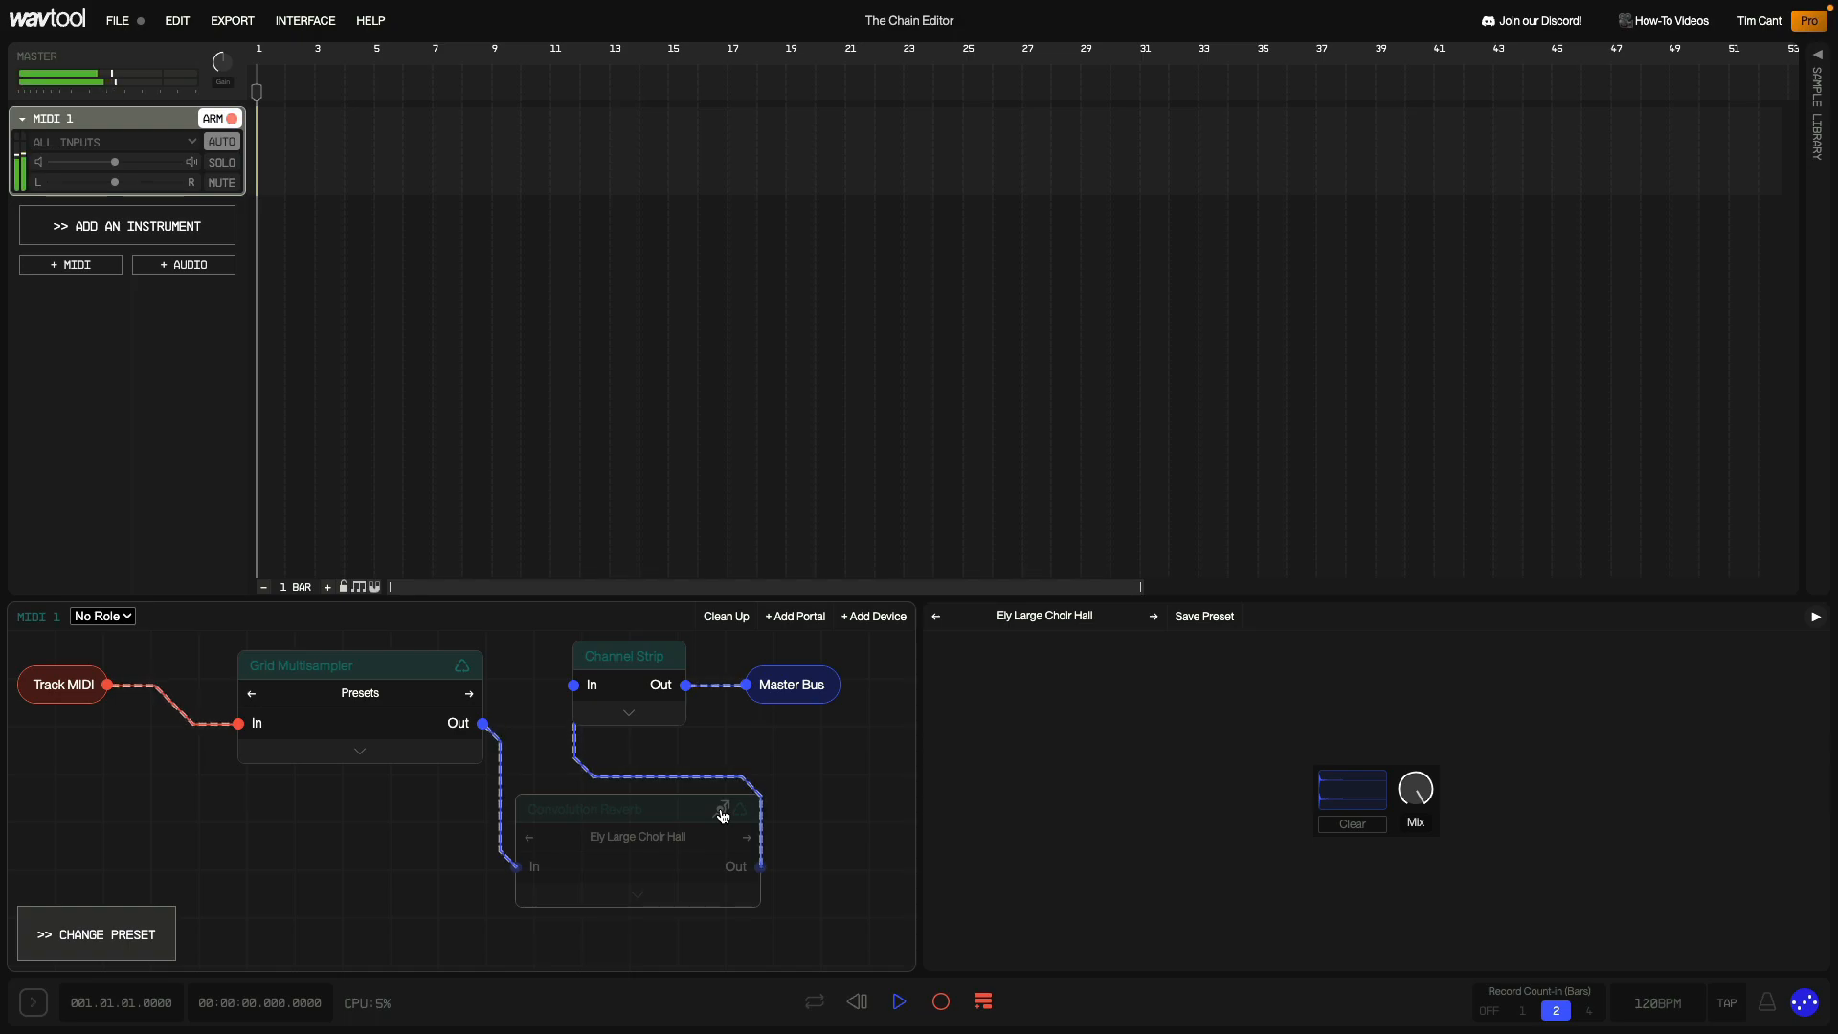
{"action": "left_click", "coordinate": [723, 811]}
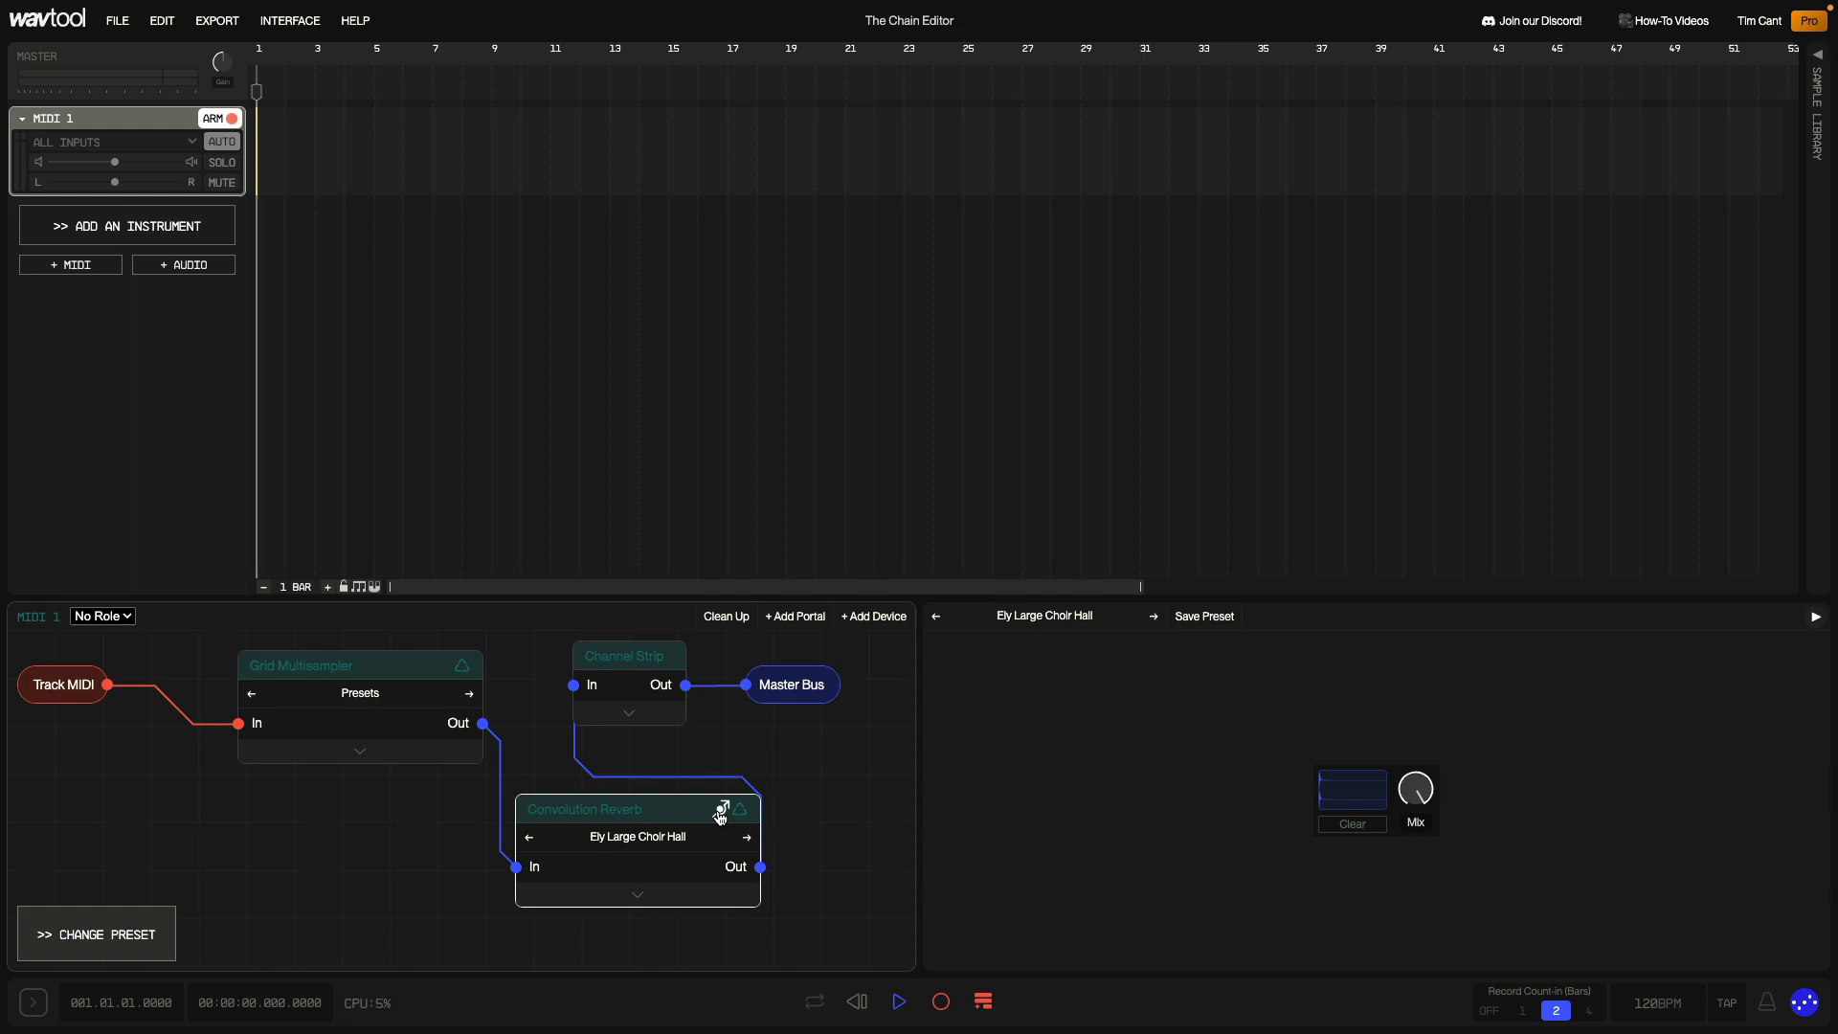
Replace the Convolution Reverb with a Reverb71 device and lower its Mix level
{"action": "left_click", "coordinate": [723, 810]}
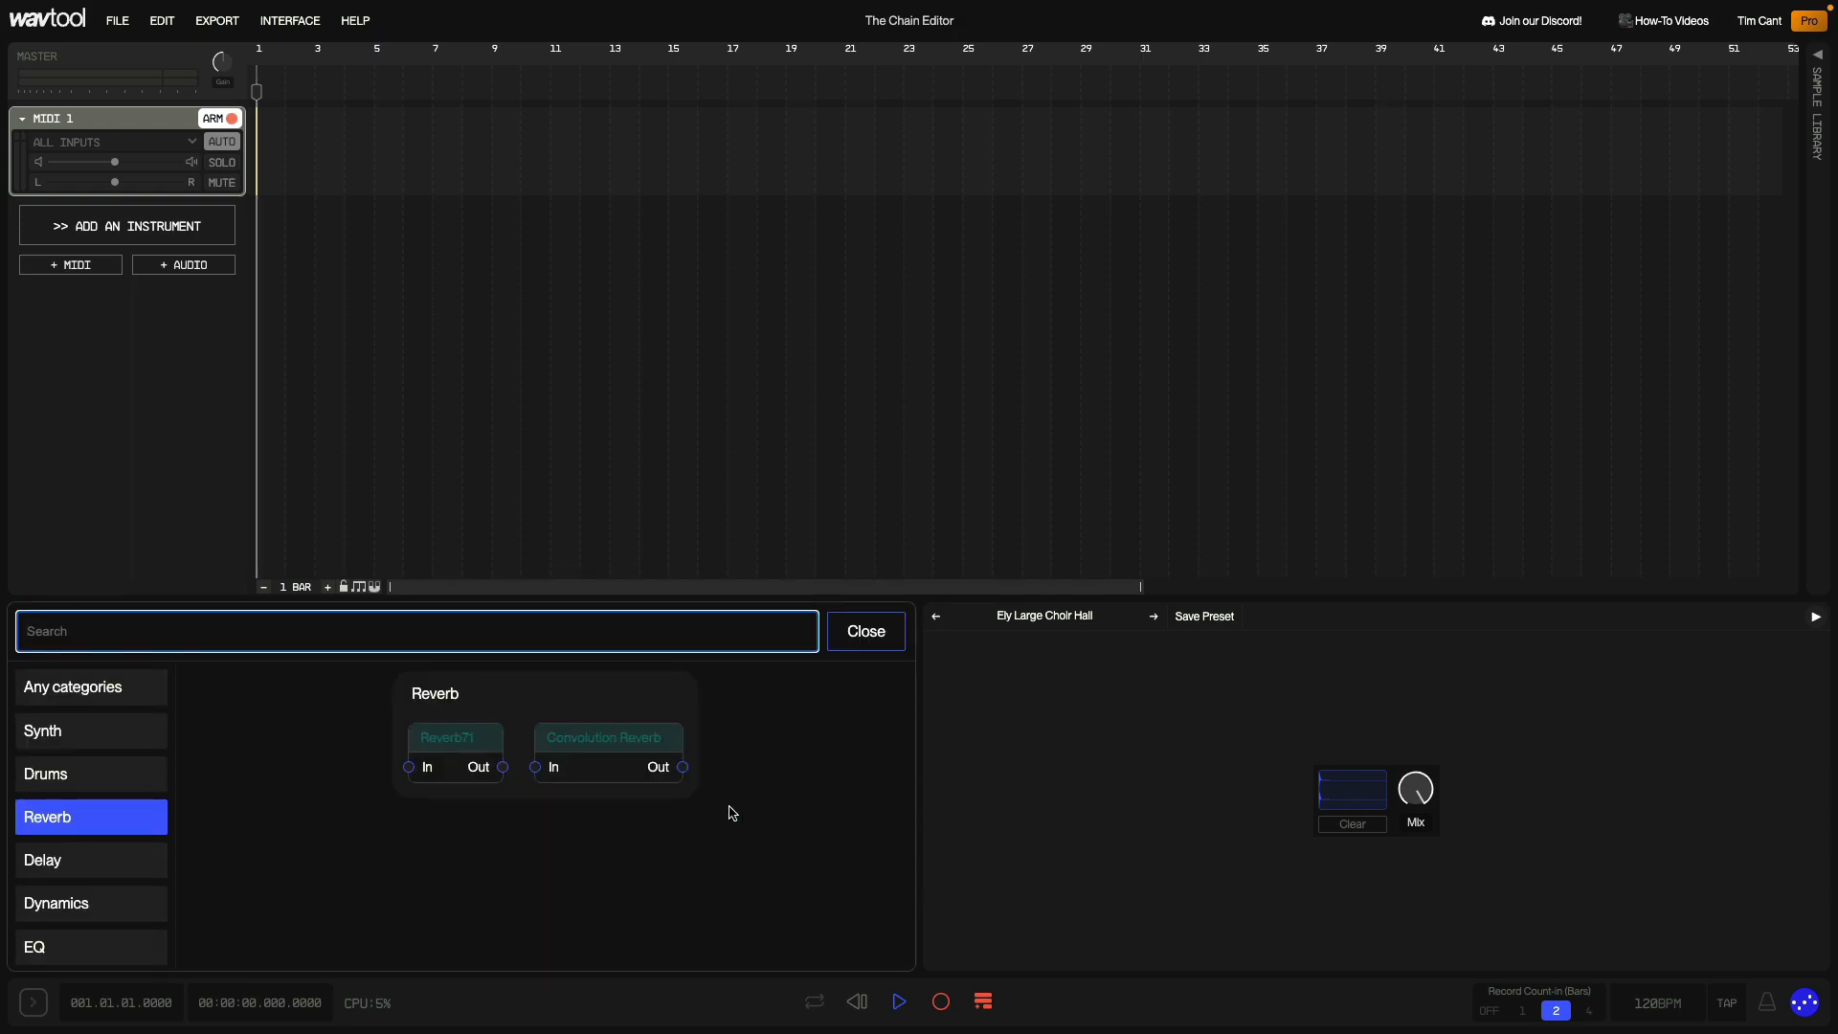
{"action": "left_click", "coordinate": [465, 734]}
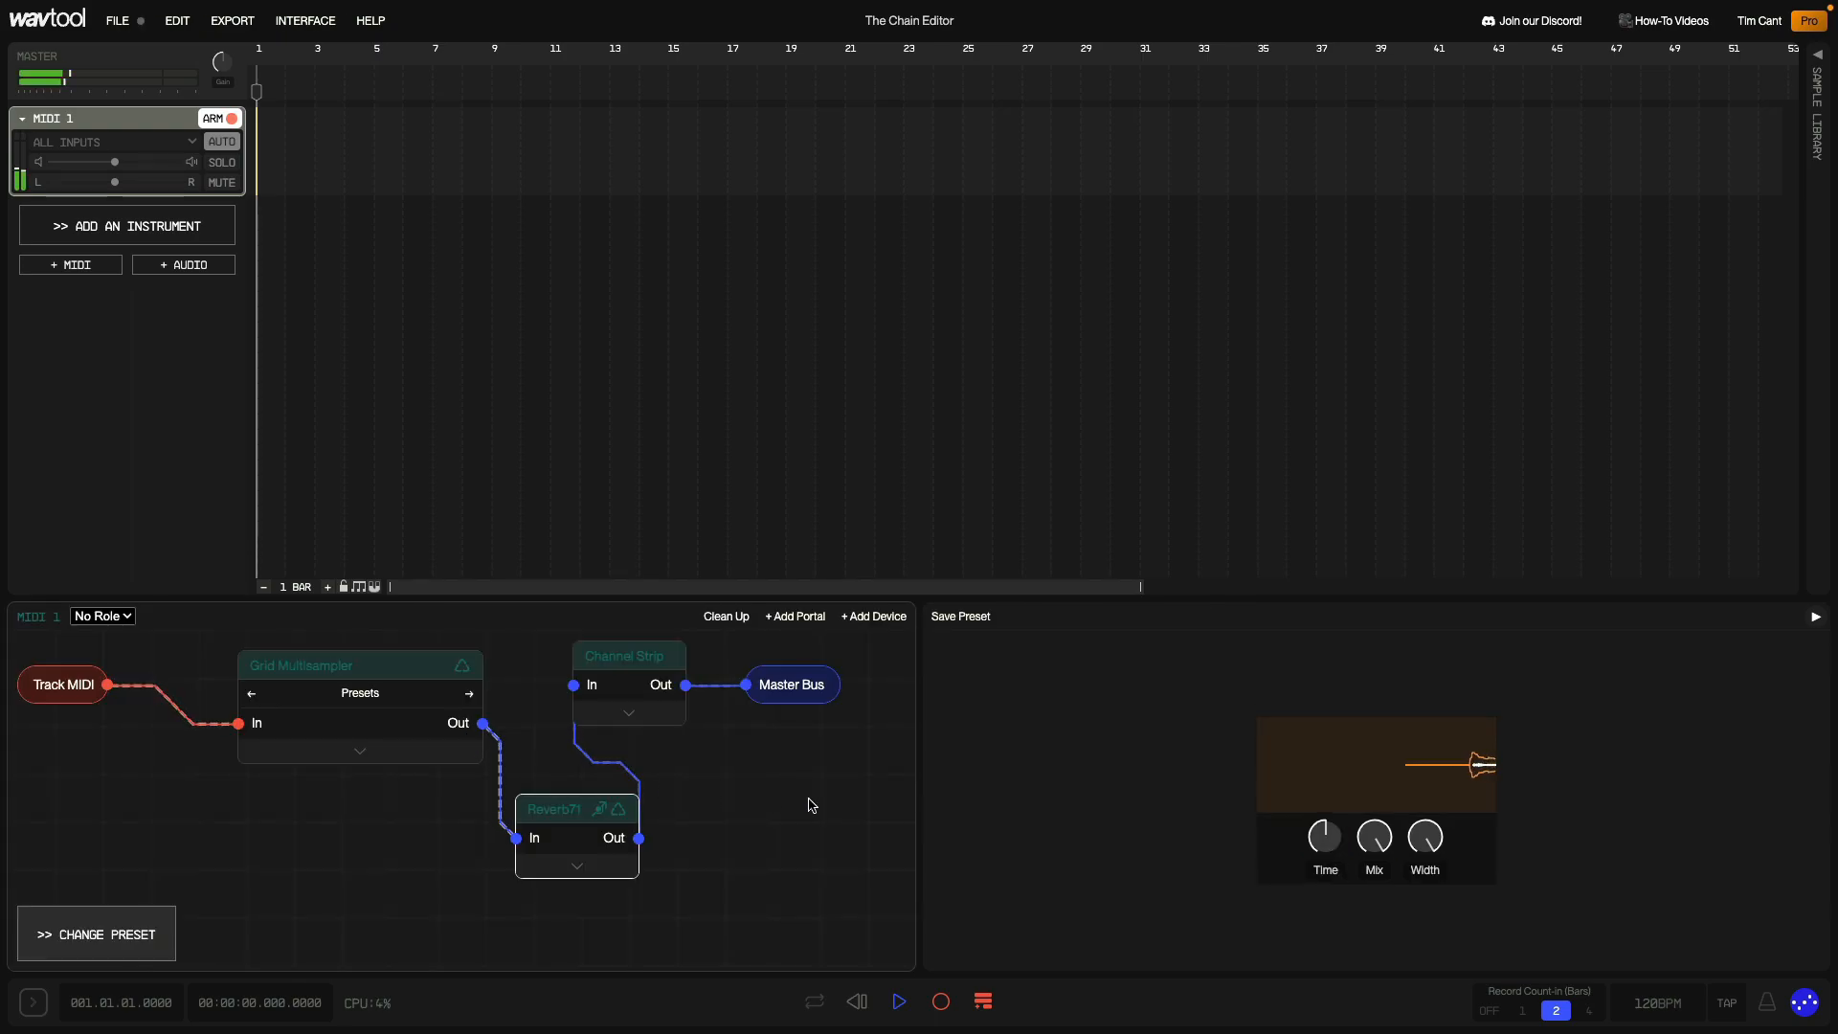
{"action": "mouse_move", "coordinate": [1378, 838]}
{"action": "left_click_drag", "start_coordinate": [1378, 838], "coordinate": [1378, 895]}
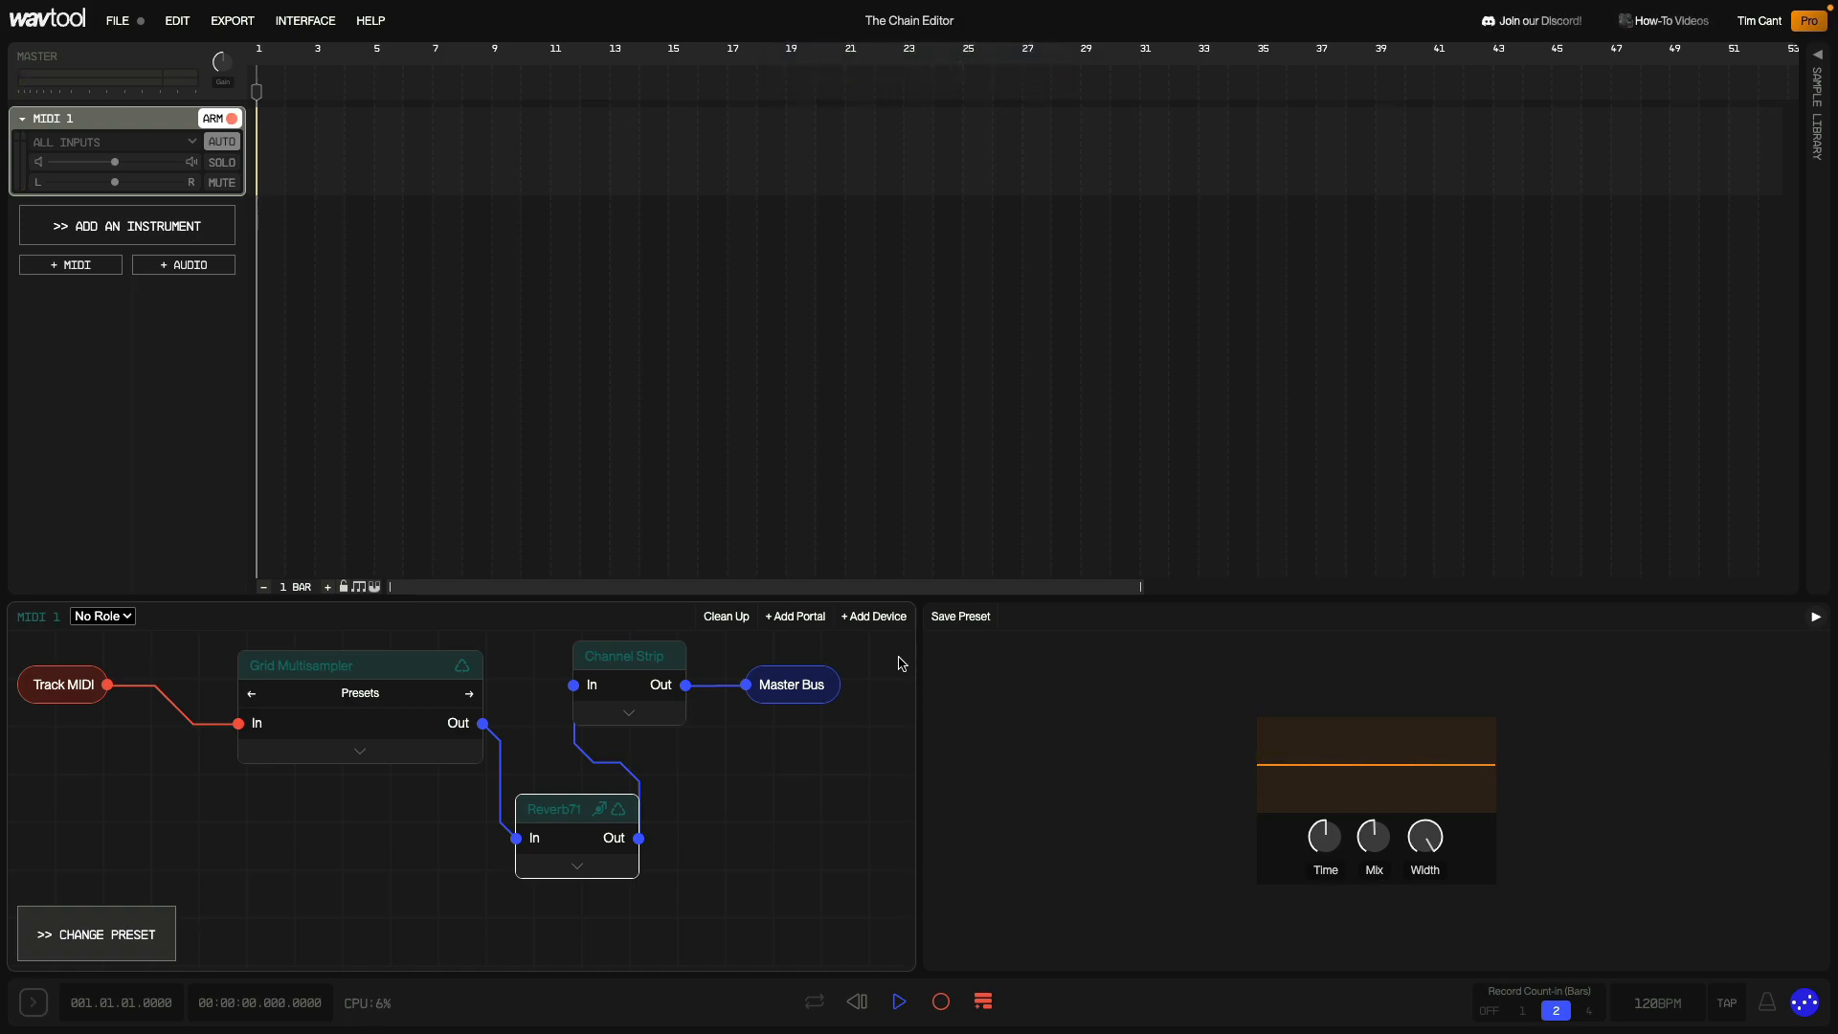
Add an EQ Band below the Grid Multisampler and route the sampler's output through it into Reverb71's input
{"action": "left_click", "coordinate": [877, 618]}
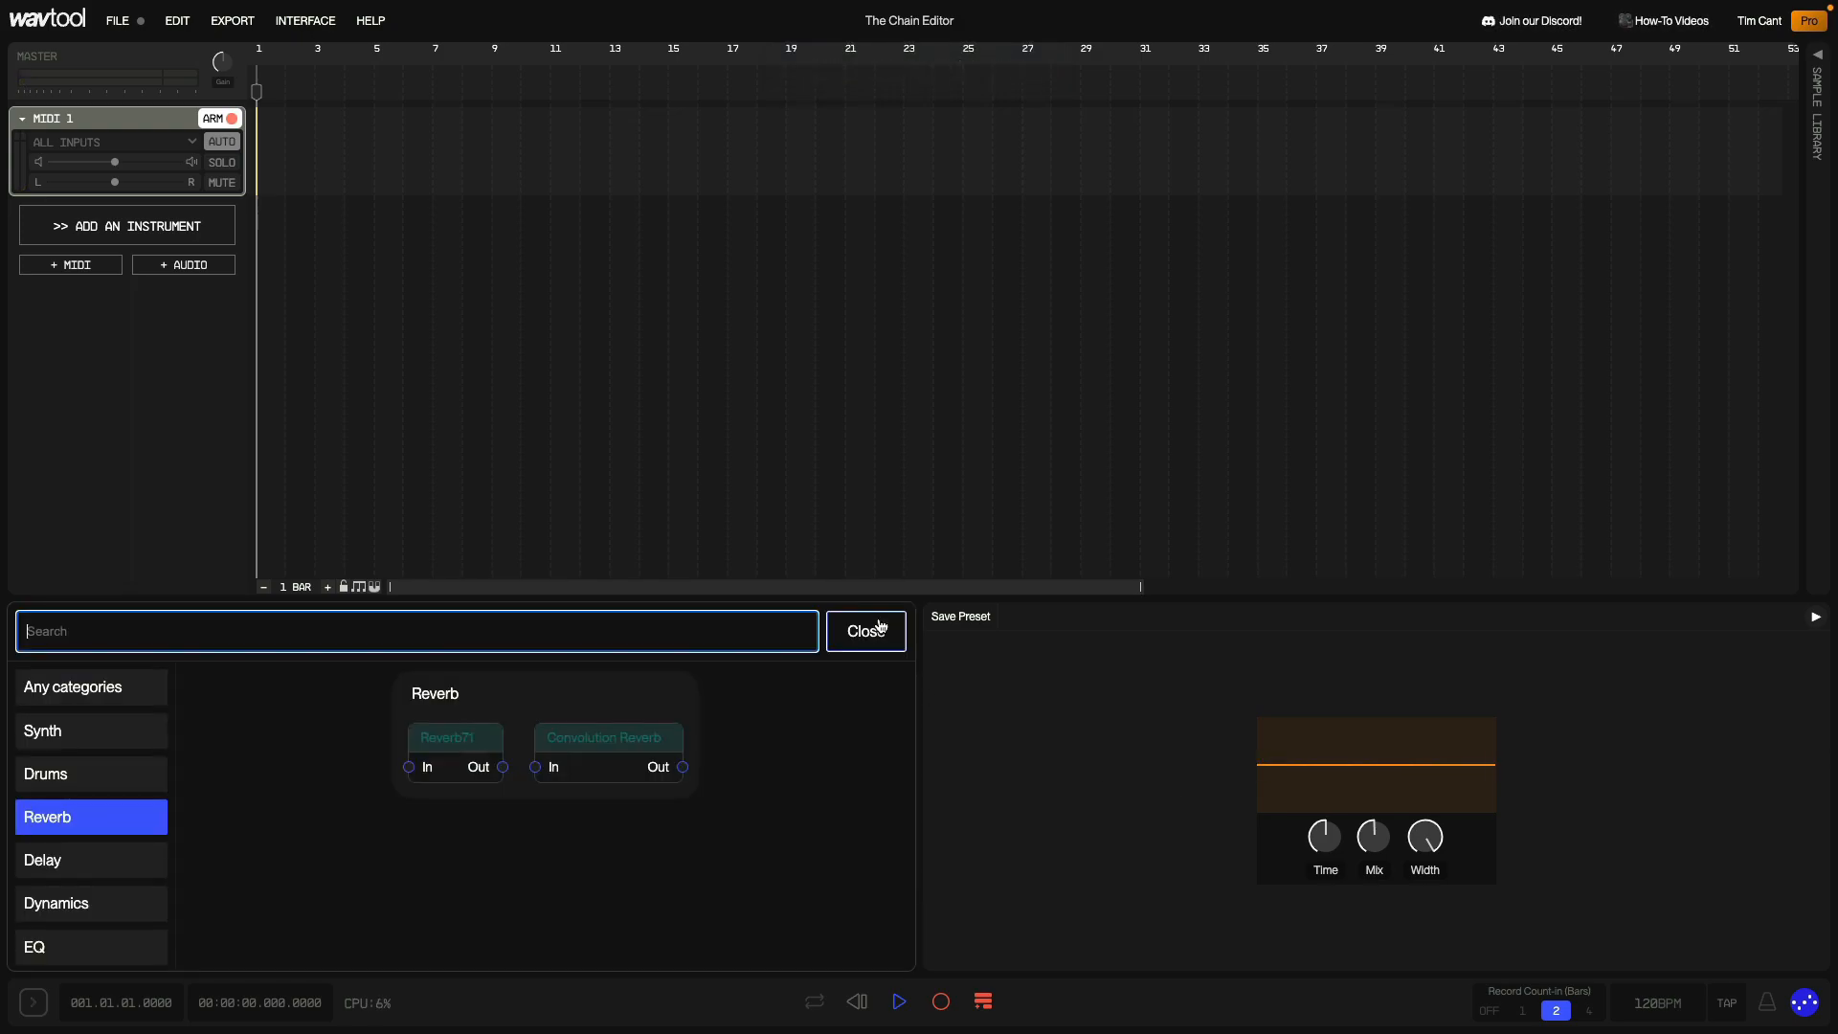
{"action": "left_click", "coordinate": [123, 948]}
{"action": "left_click", "coordinate": [529, 739]}
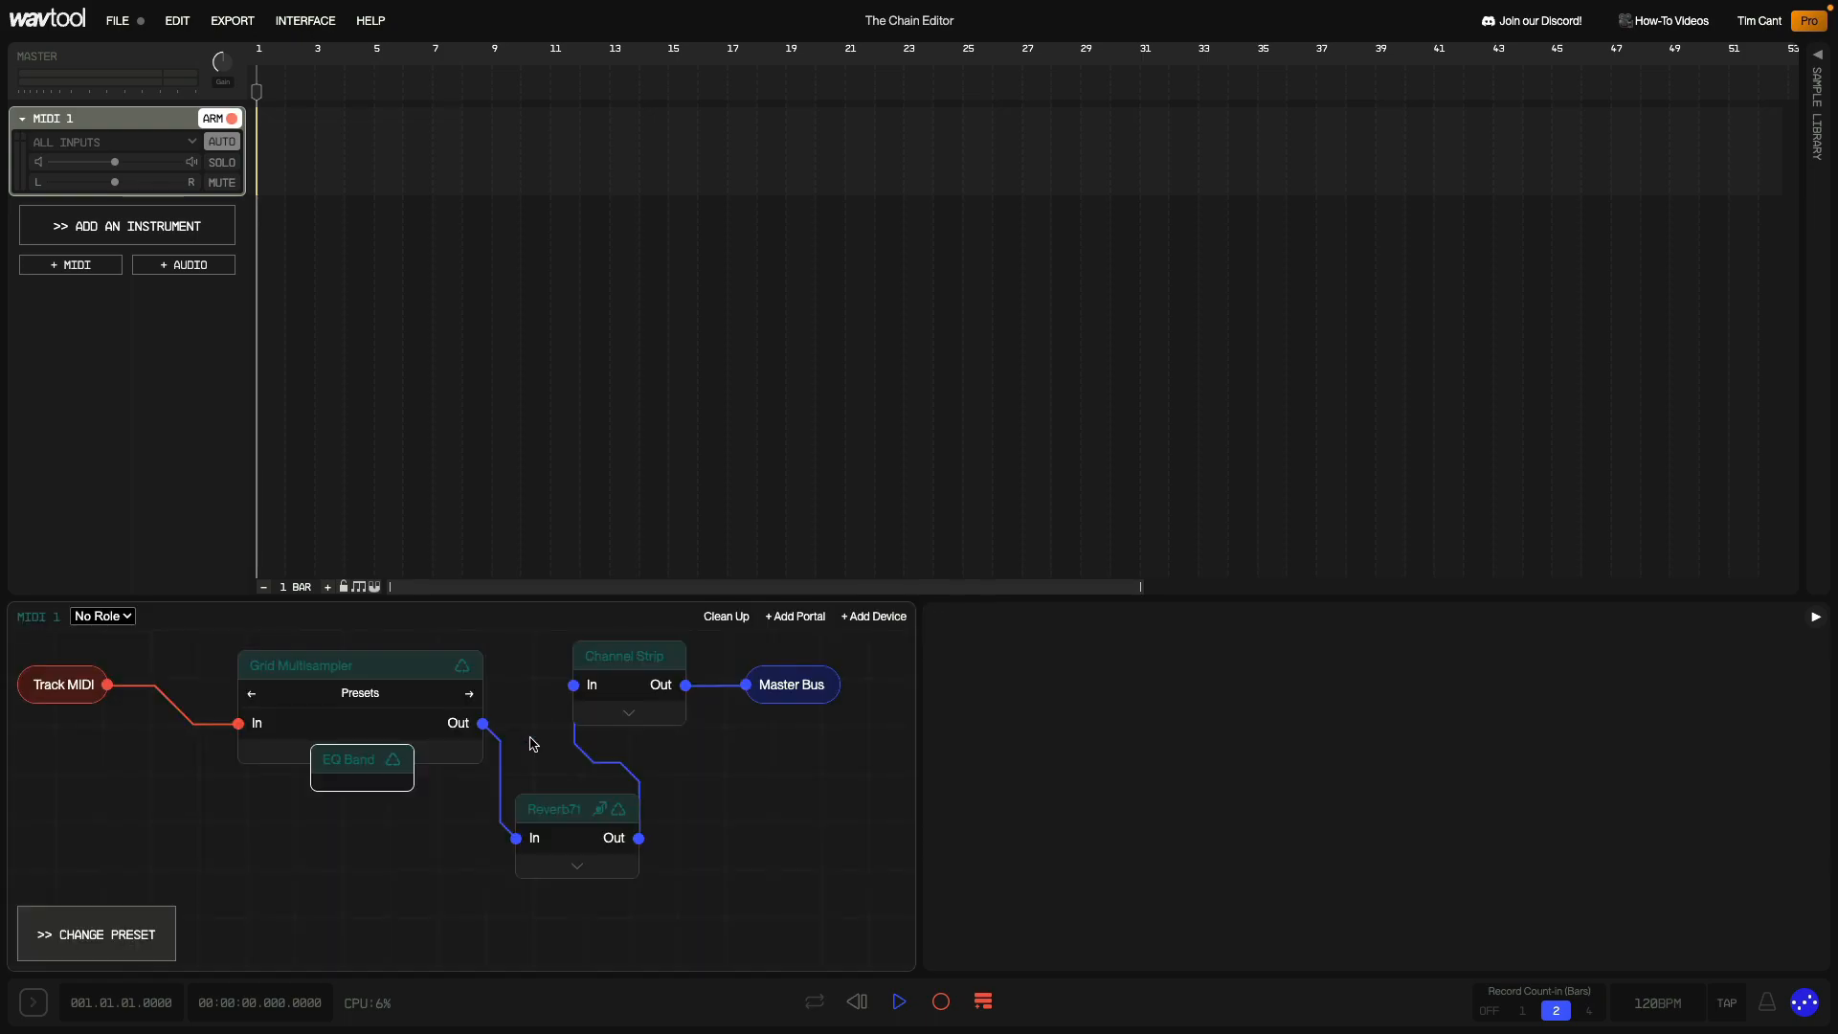
{"action": "left_click_drag", "start_coordinate": [359, 759], "coordinate": [372, 819]}
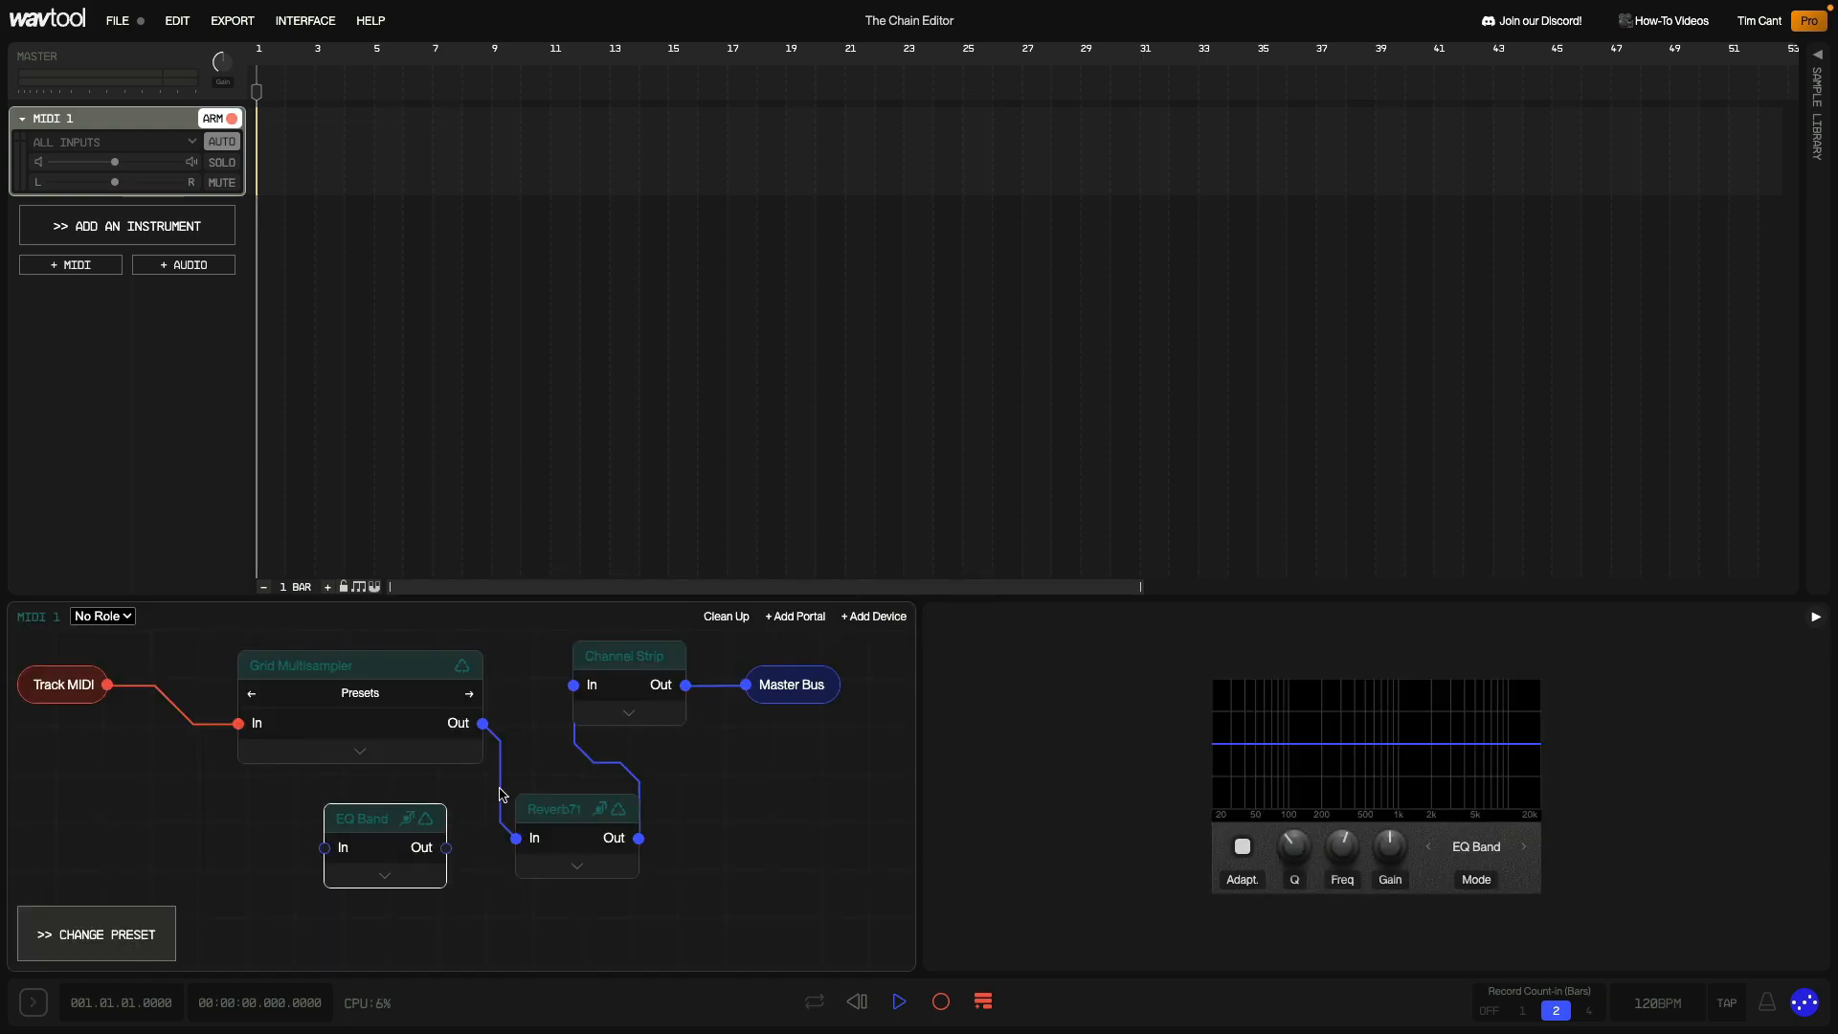
{"action": "left_click_drag", "start_coordinate": [482, 724], "coordinate": [325, 849]}
{"action": "left_click_drag", "start_coordinate": [446, 848], "coordinate": [515, 841]}
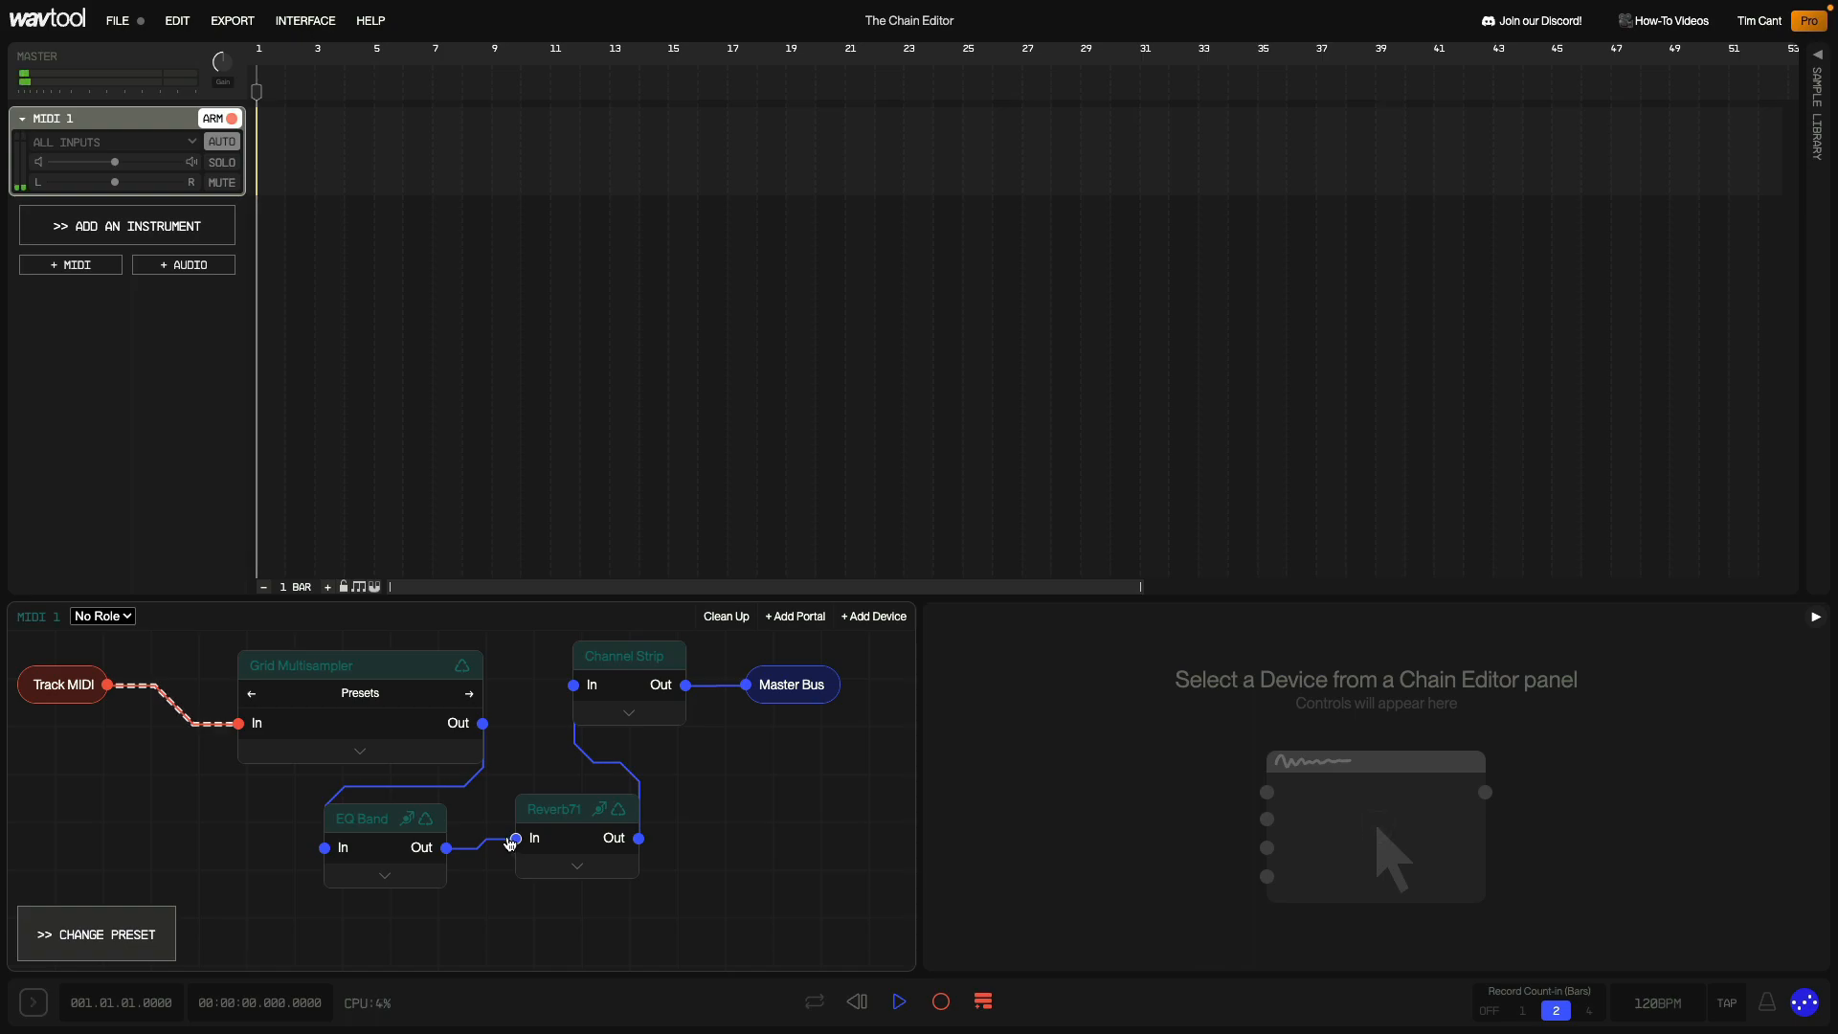
Set the EQ Band's mode to Low Pass and lower its filter frequency
{"action": "left_click", "coordinate": [379, 818]}
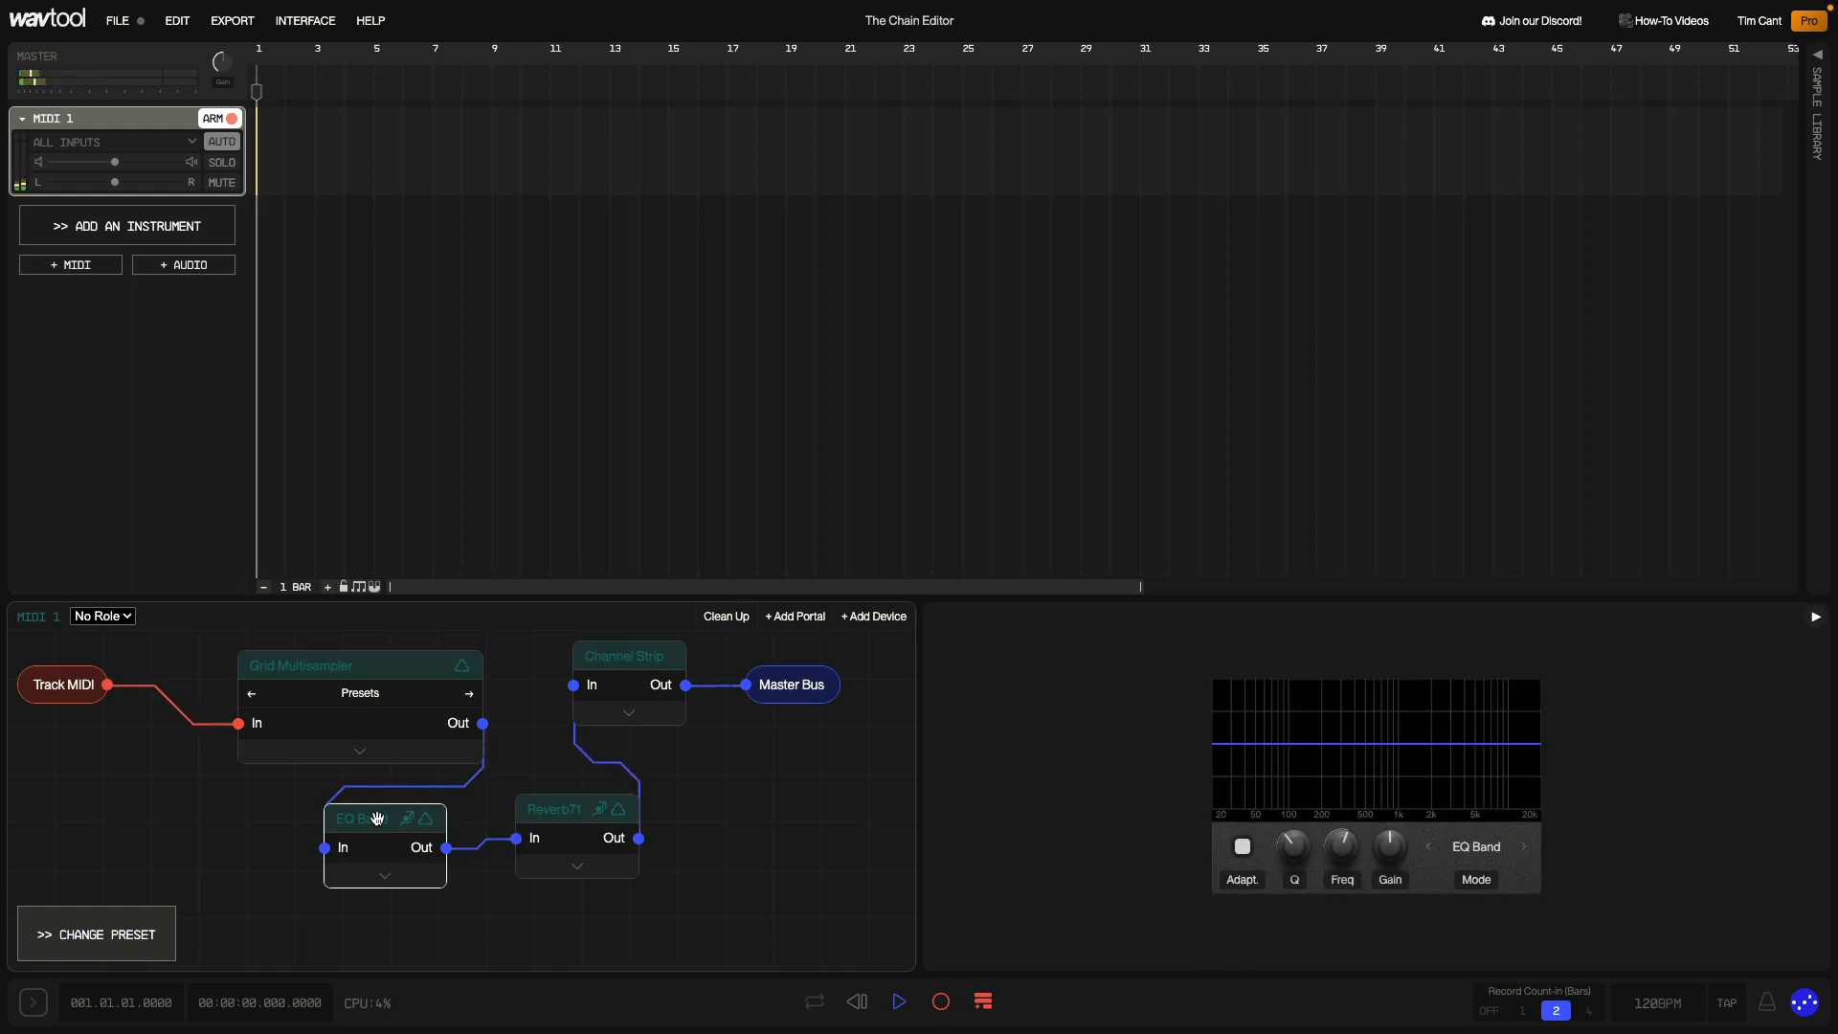
{"action": "left_click", "coordinate": [1524, 848]}
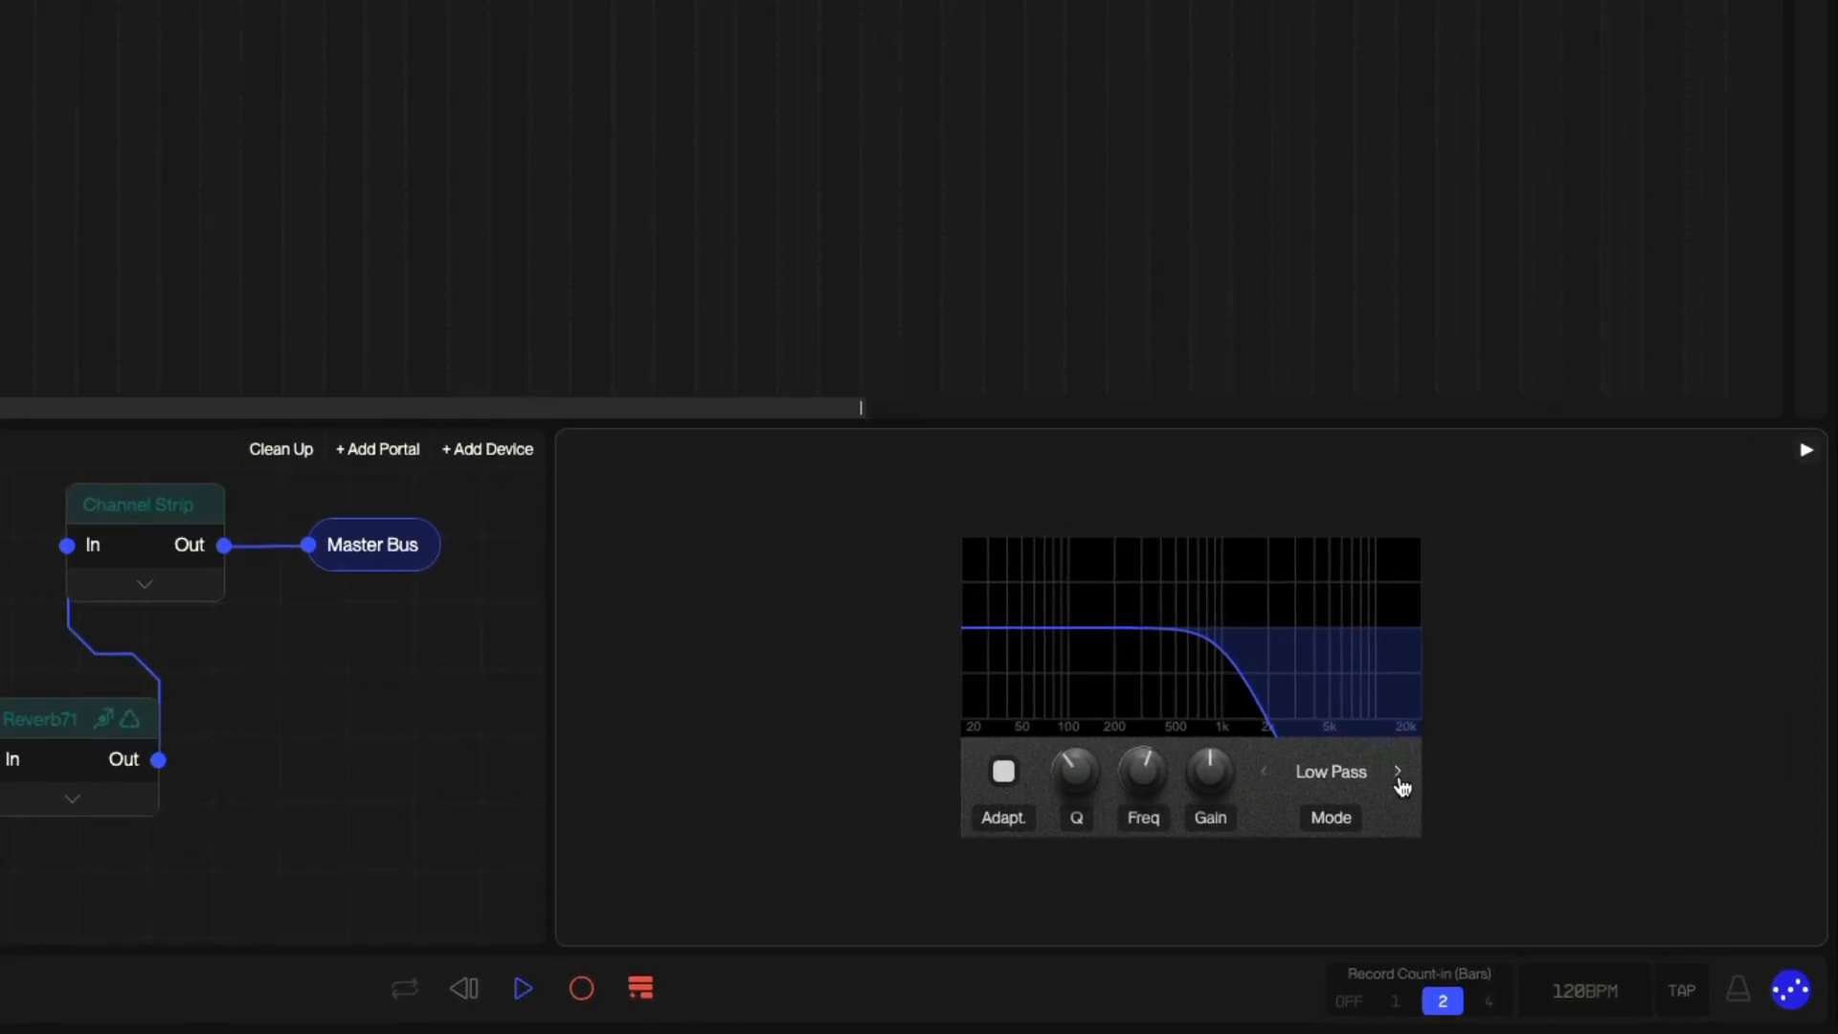
{"action": "left_click_drag", "start_coordinate": [1156, 776], "coordinate": [1156, 798]}
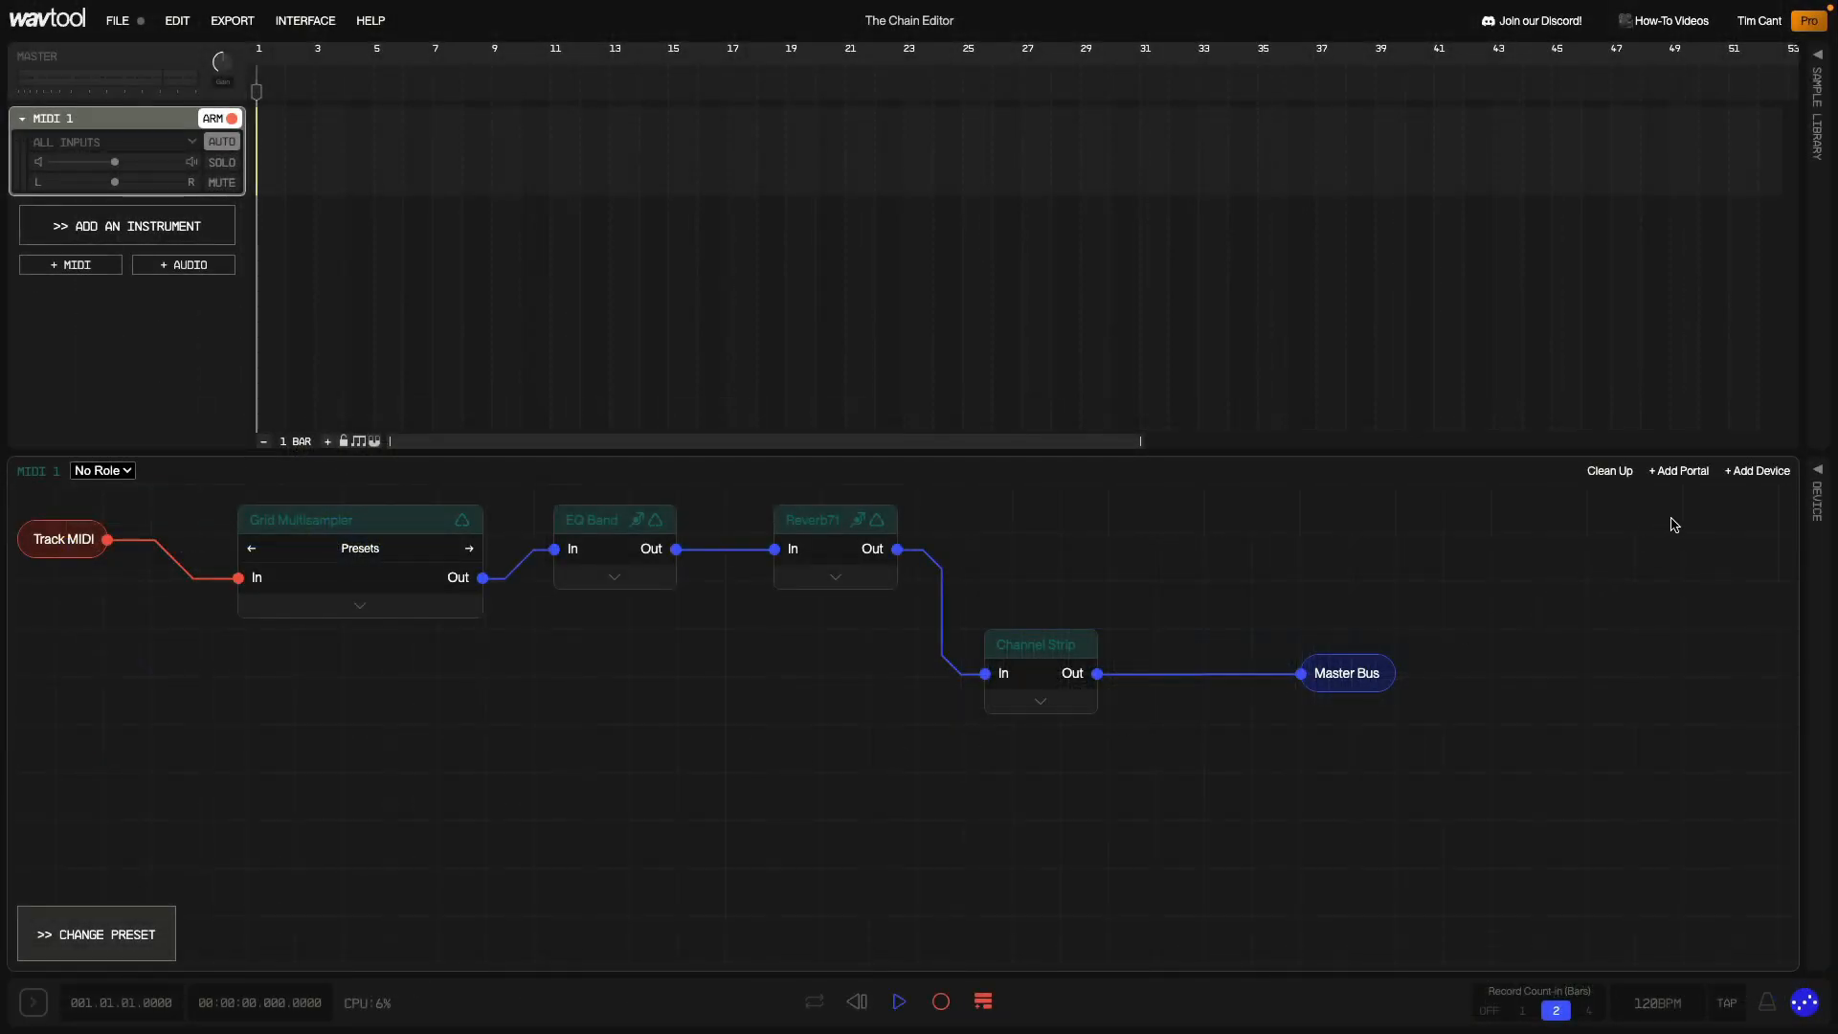
Add a second Grid Multisampler below the first and connect Track MIDI to its input
{"action": "left_click", "coordinate": [1757, 470]}
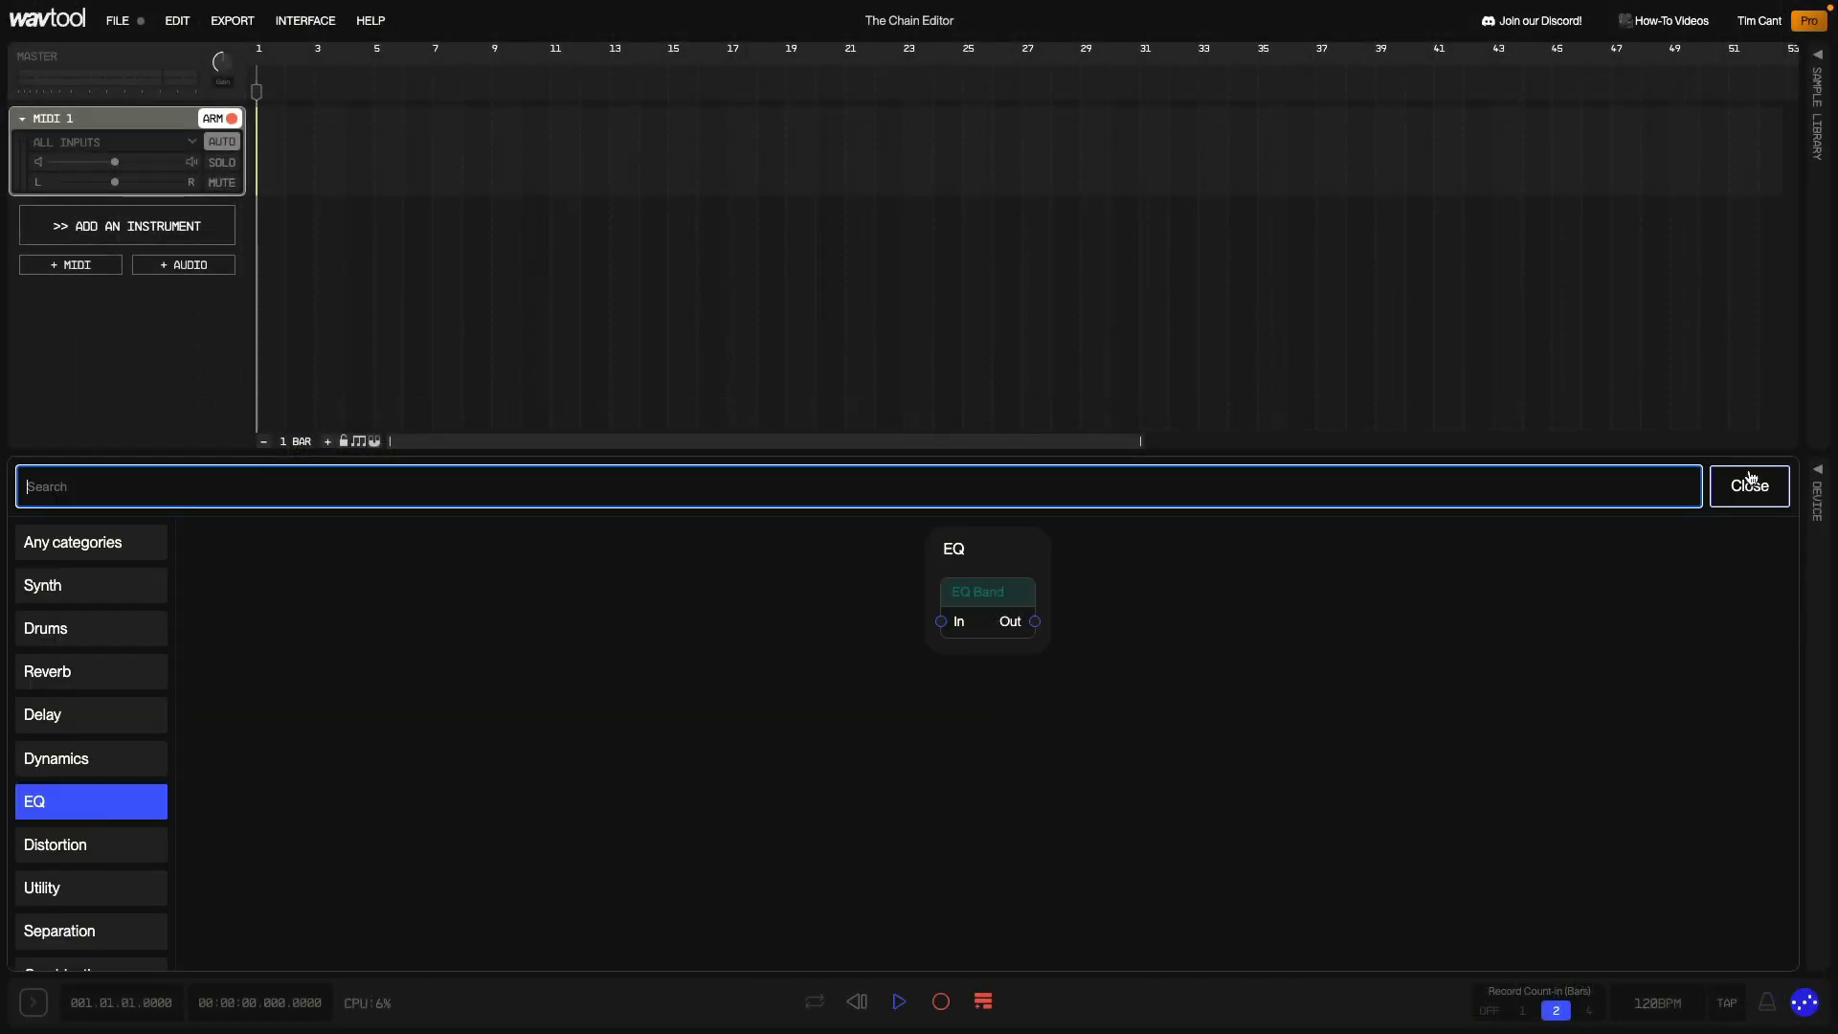
{"action": "left_click", "coordinate": [101, 589]}
{"action": "left_click", "coordinate": [1039, 638]}
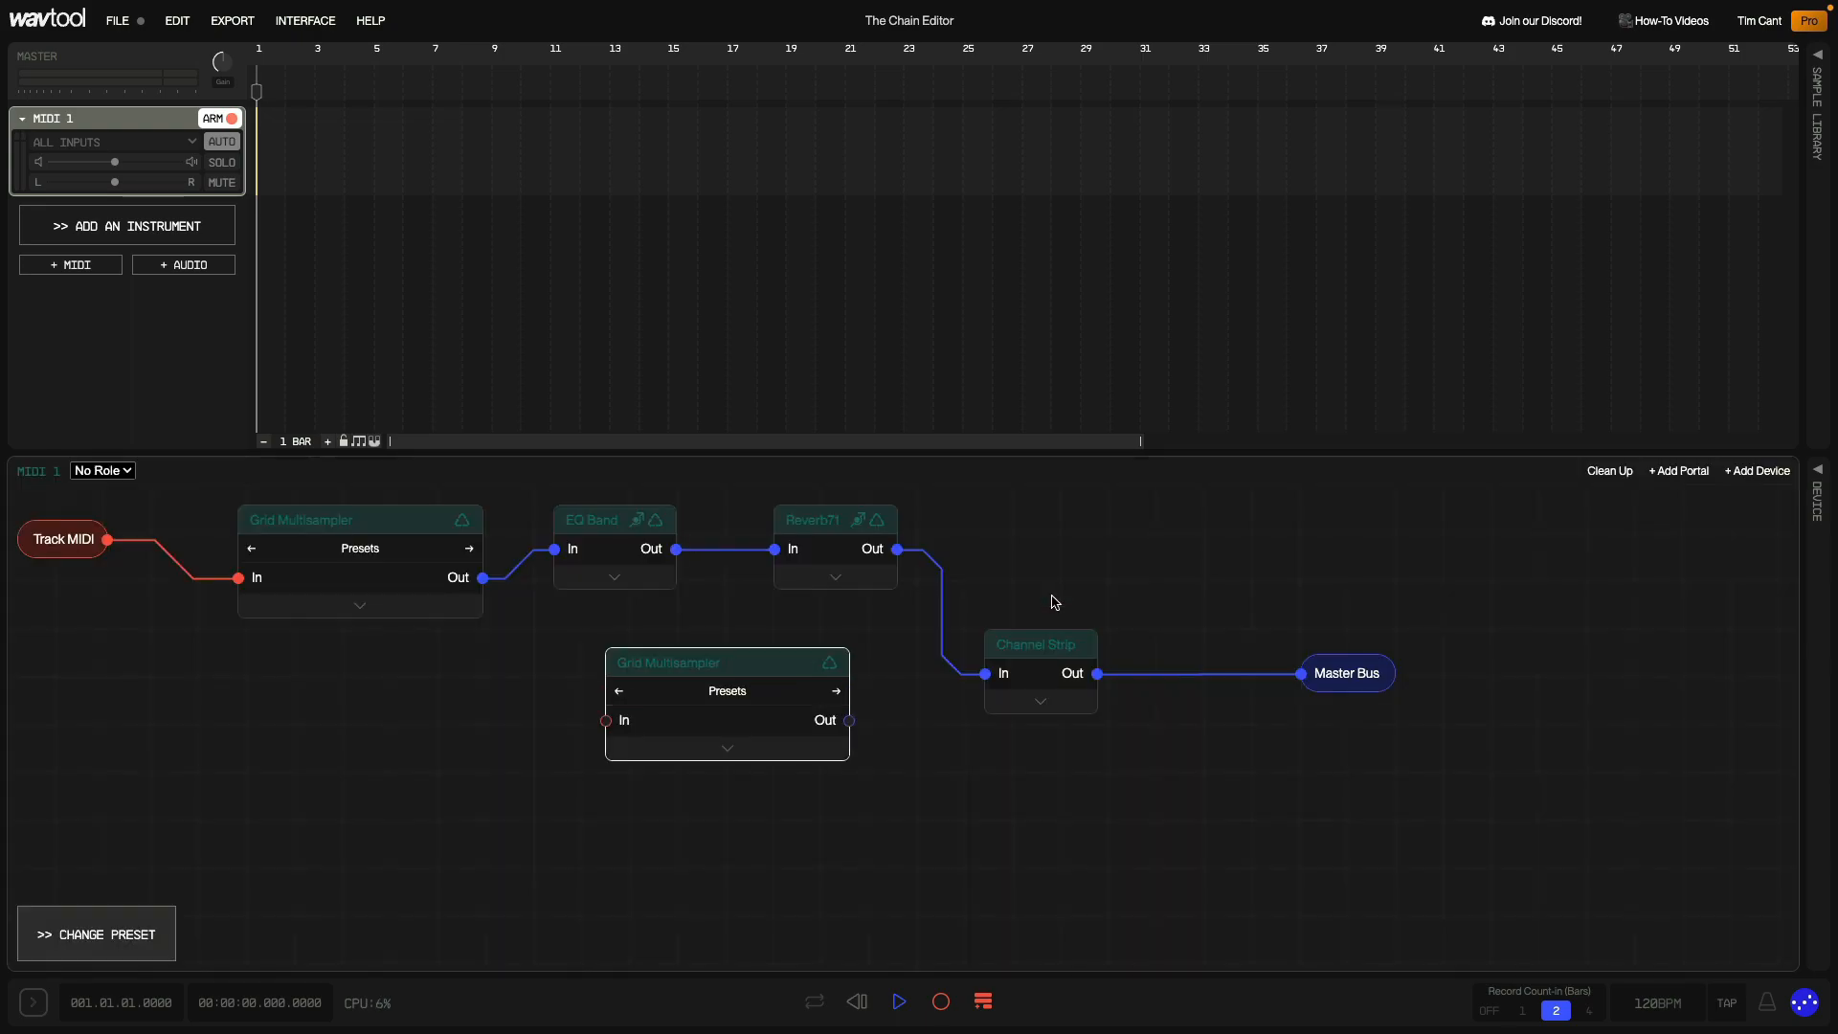
{"action": "left_click_drag", "start_coordinate": [750, 658], "coordinate": [379, 719]}
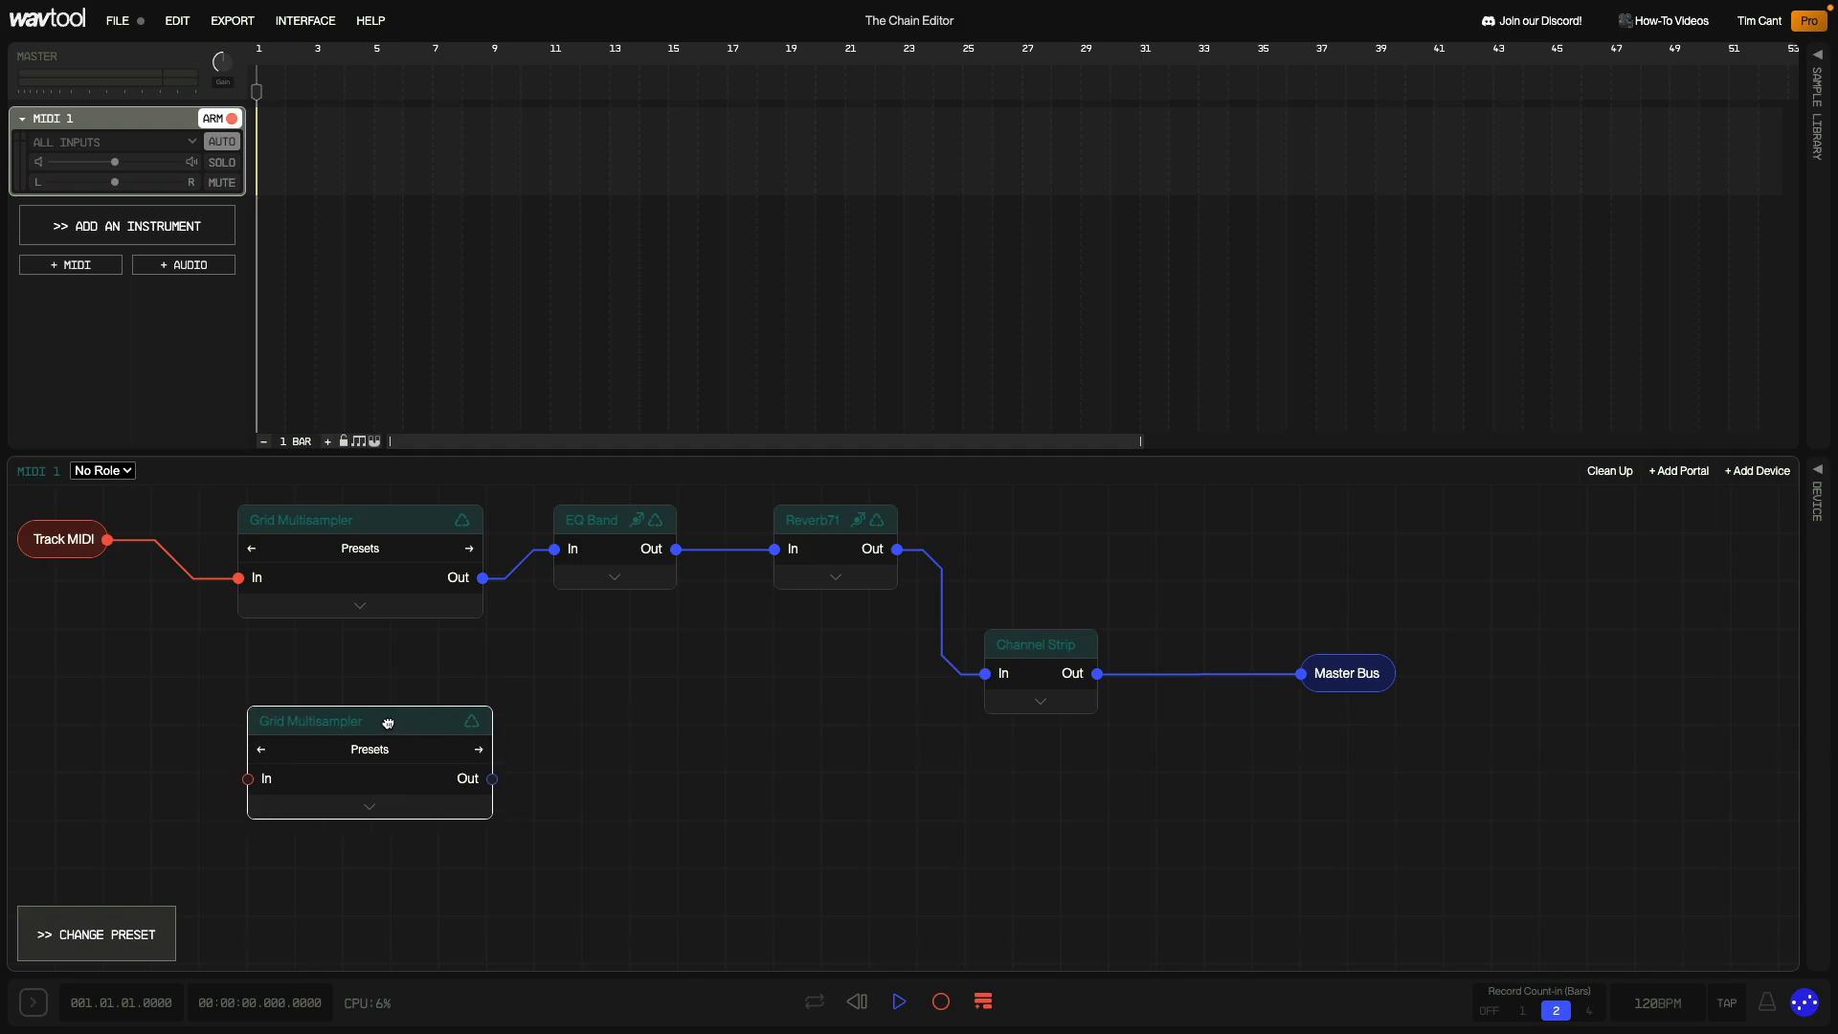
{"action": "left_click_drag", "start_coordinate": [107, 540], "coordinate": [241, 783]}
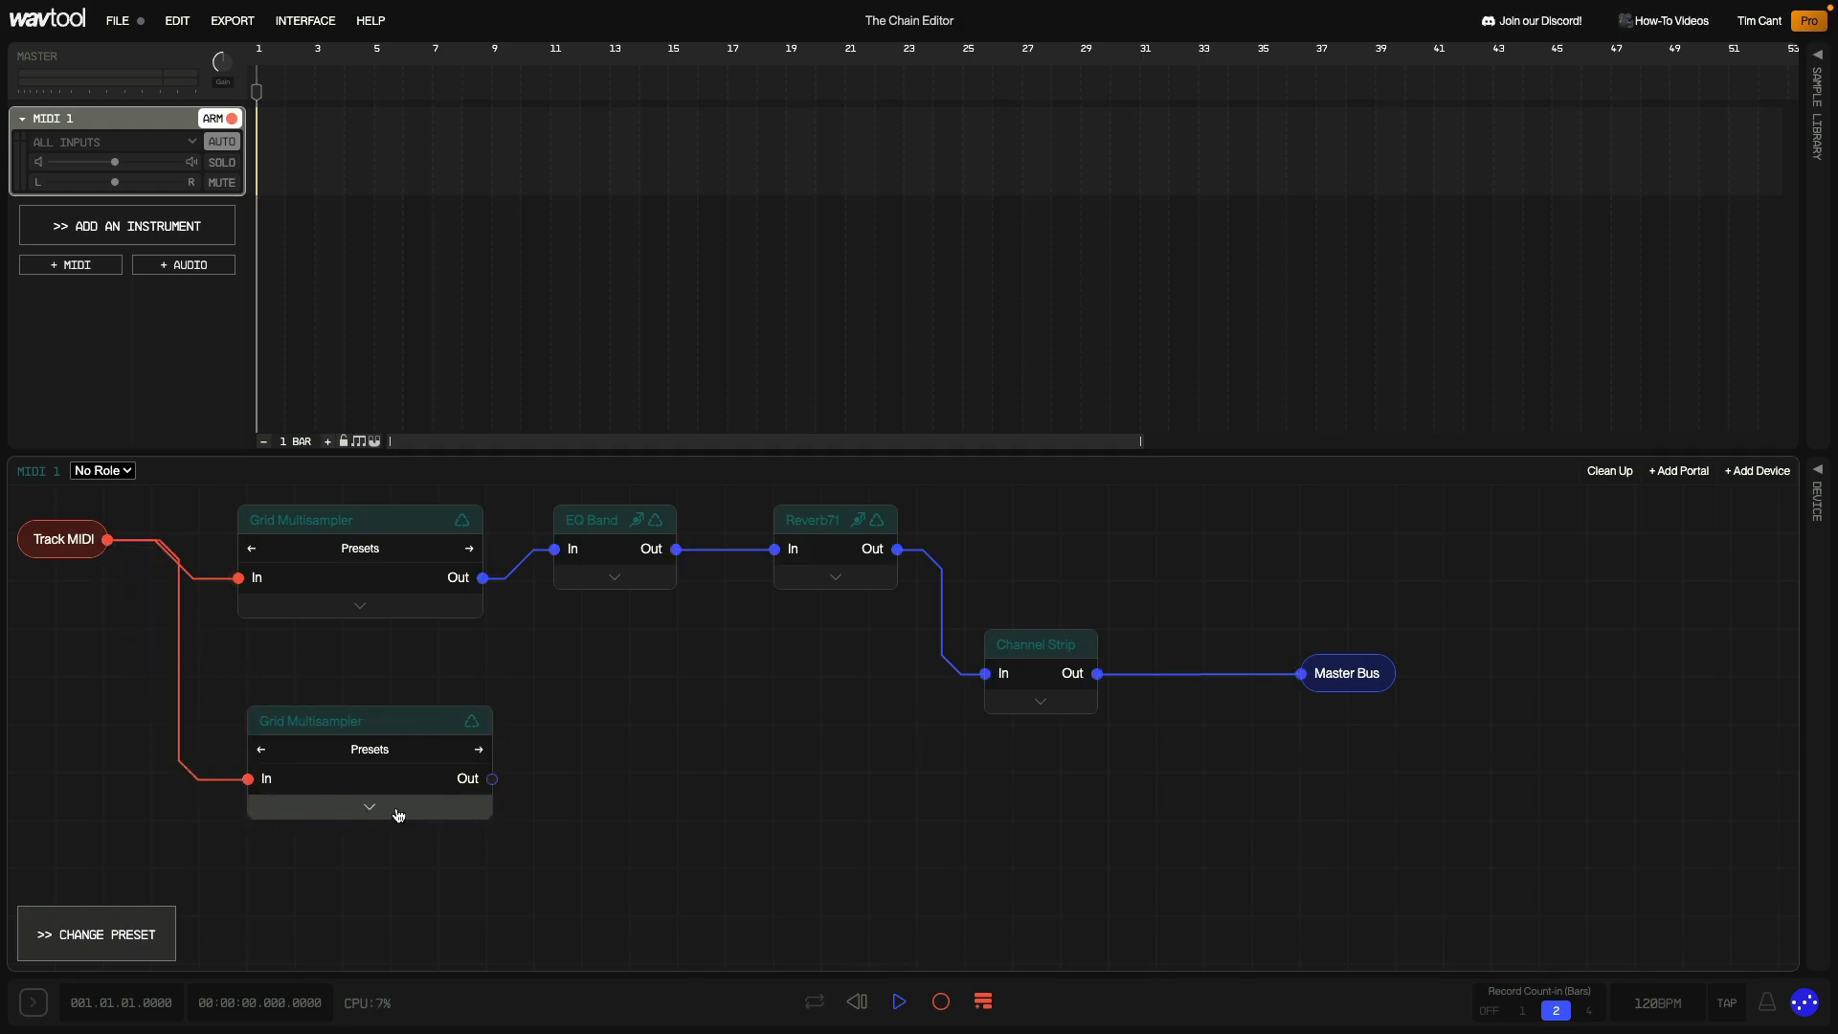
Try connecting the second Grid Multisampler's output directly to the Channel Strip's input, and undo the connection
{"action": "left_click_drag", "start_coordinate": [492, 779], "coordinate": [980, 684]}
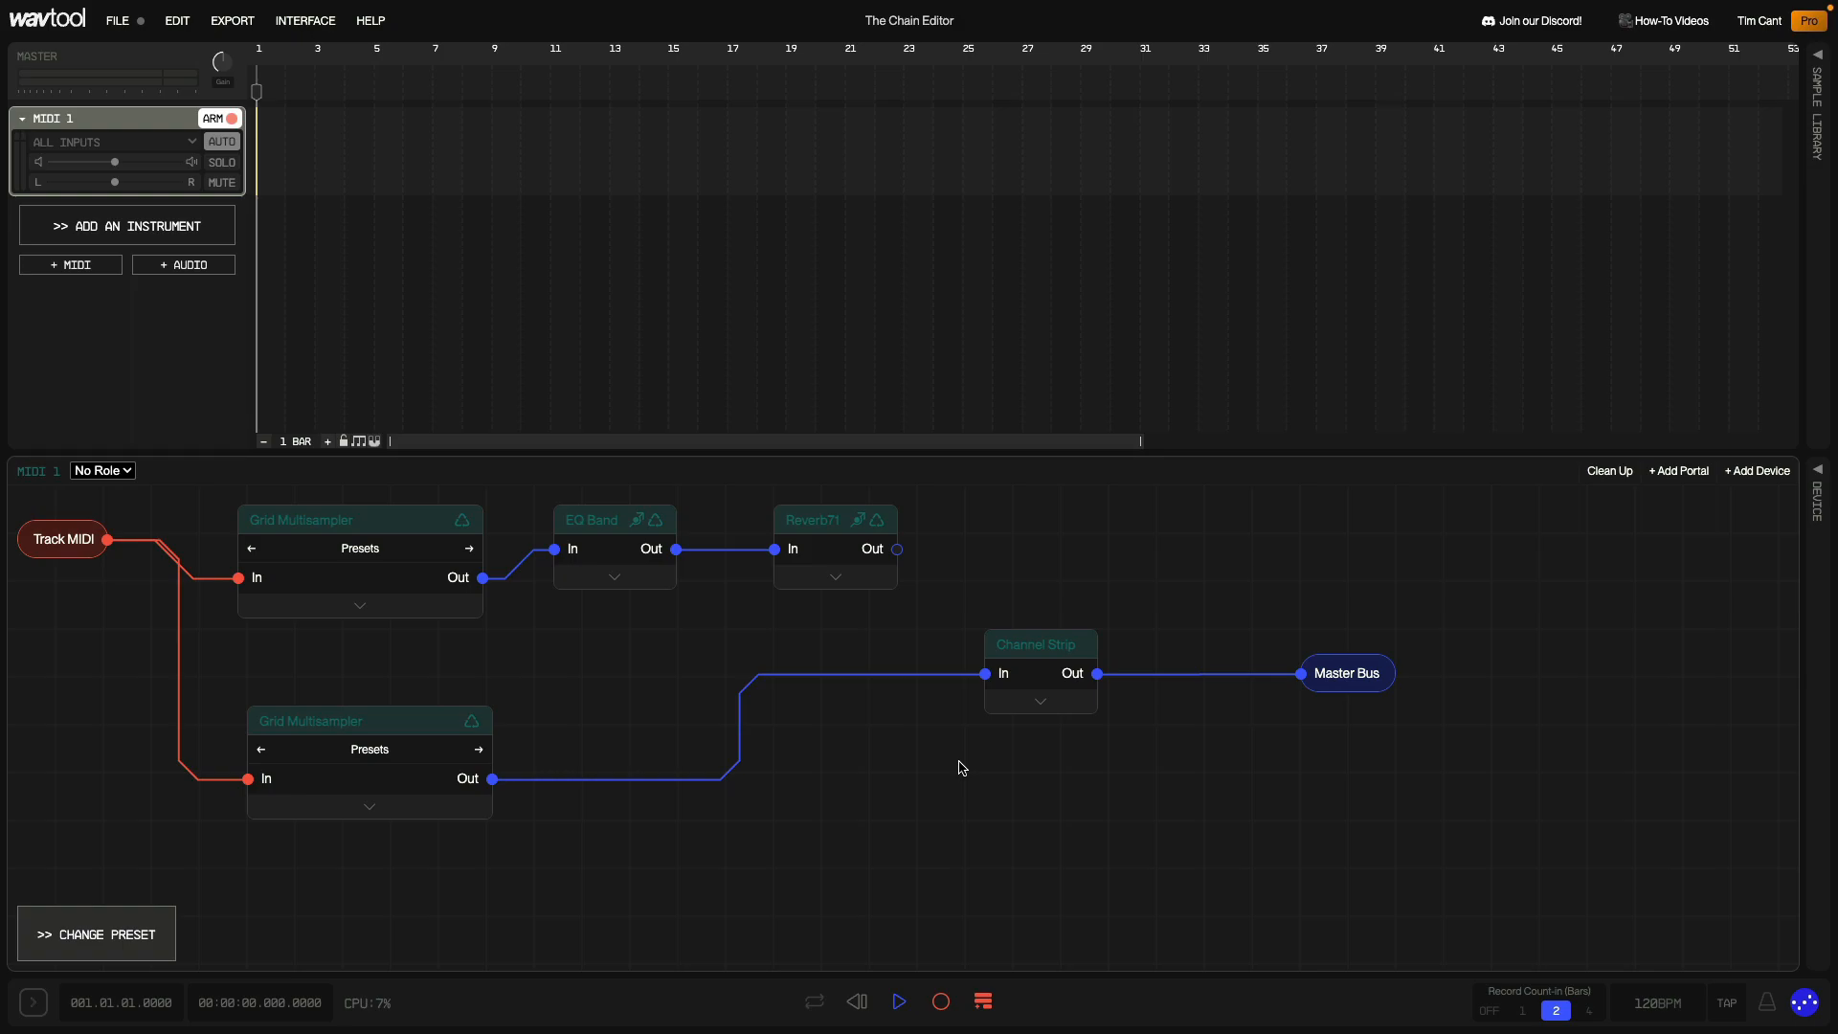
{"action": "key", "text": "ctrl+z"}
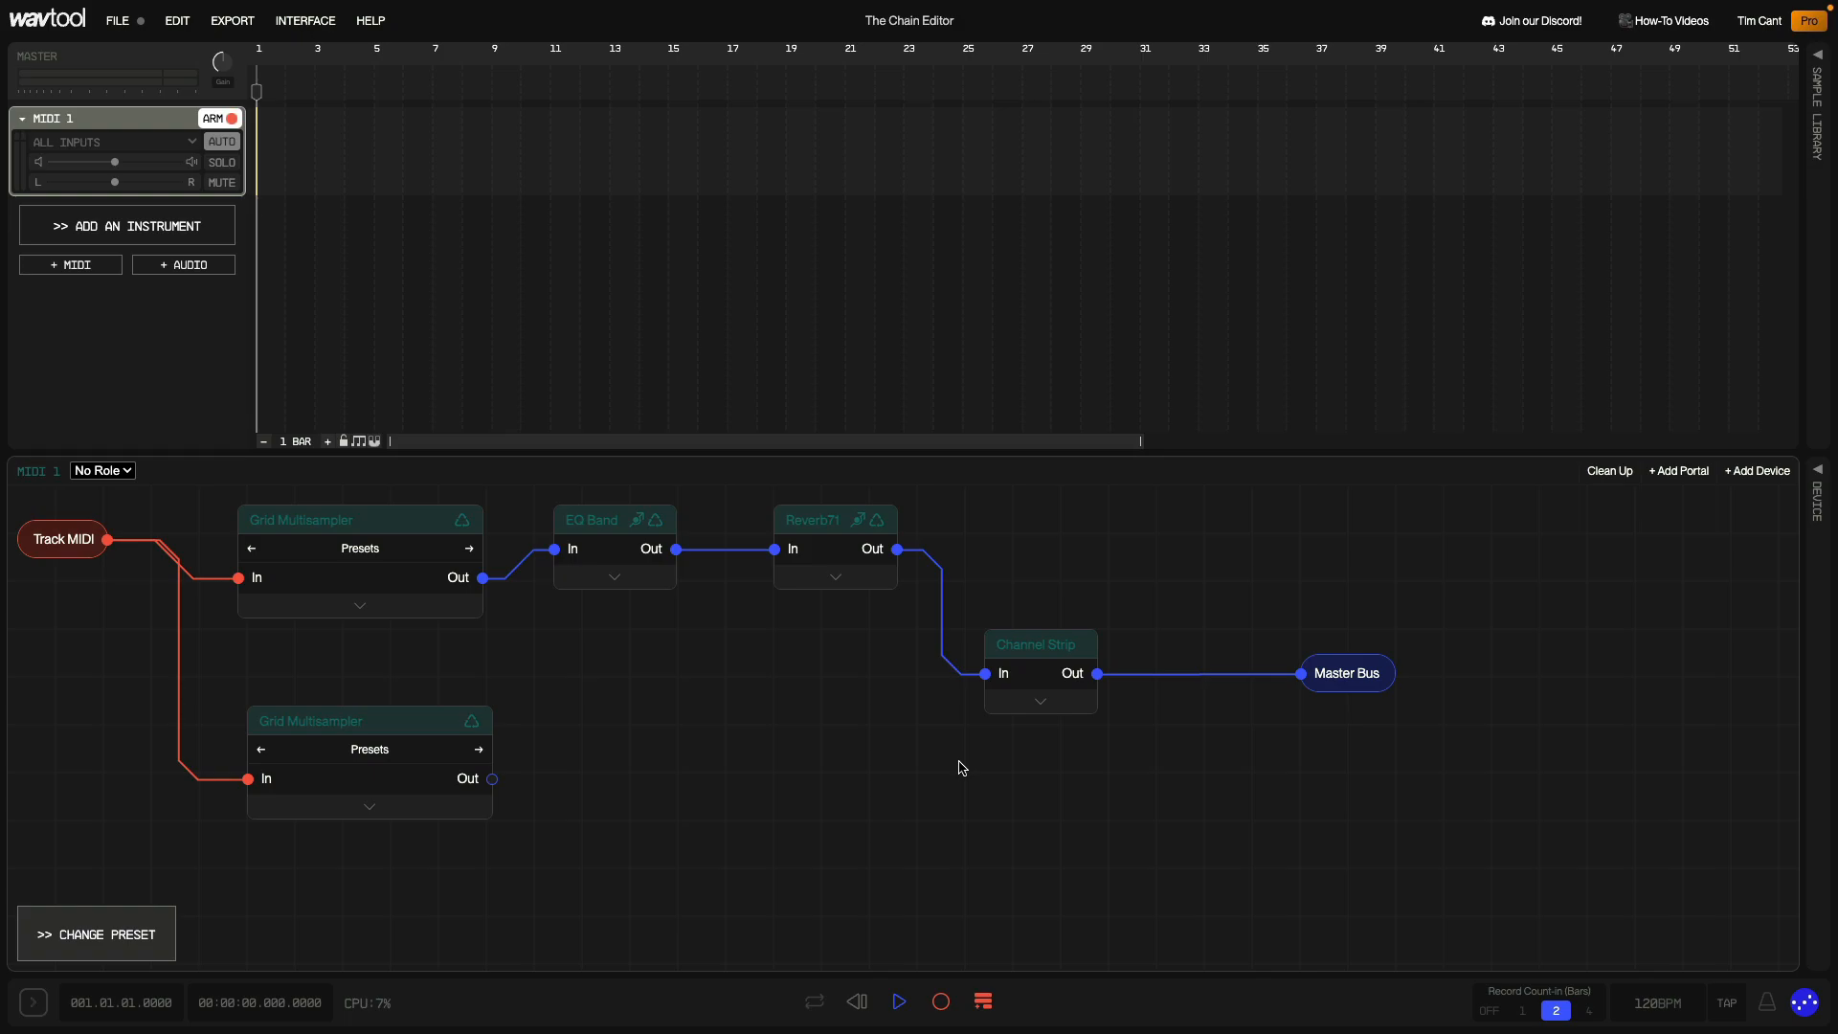
Add an Audio Sum that combines Reverb71 on In 1 and the second Grid Multisampler on In 2, feeding the Channel Strip
{"action": "left_click", "coordinate": [1738, 471]}
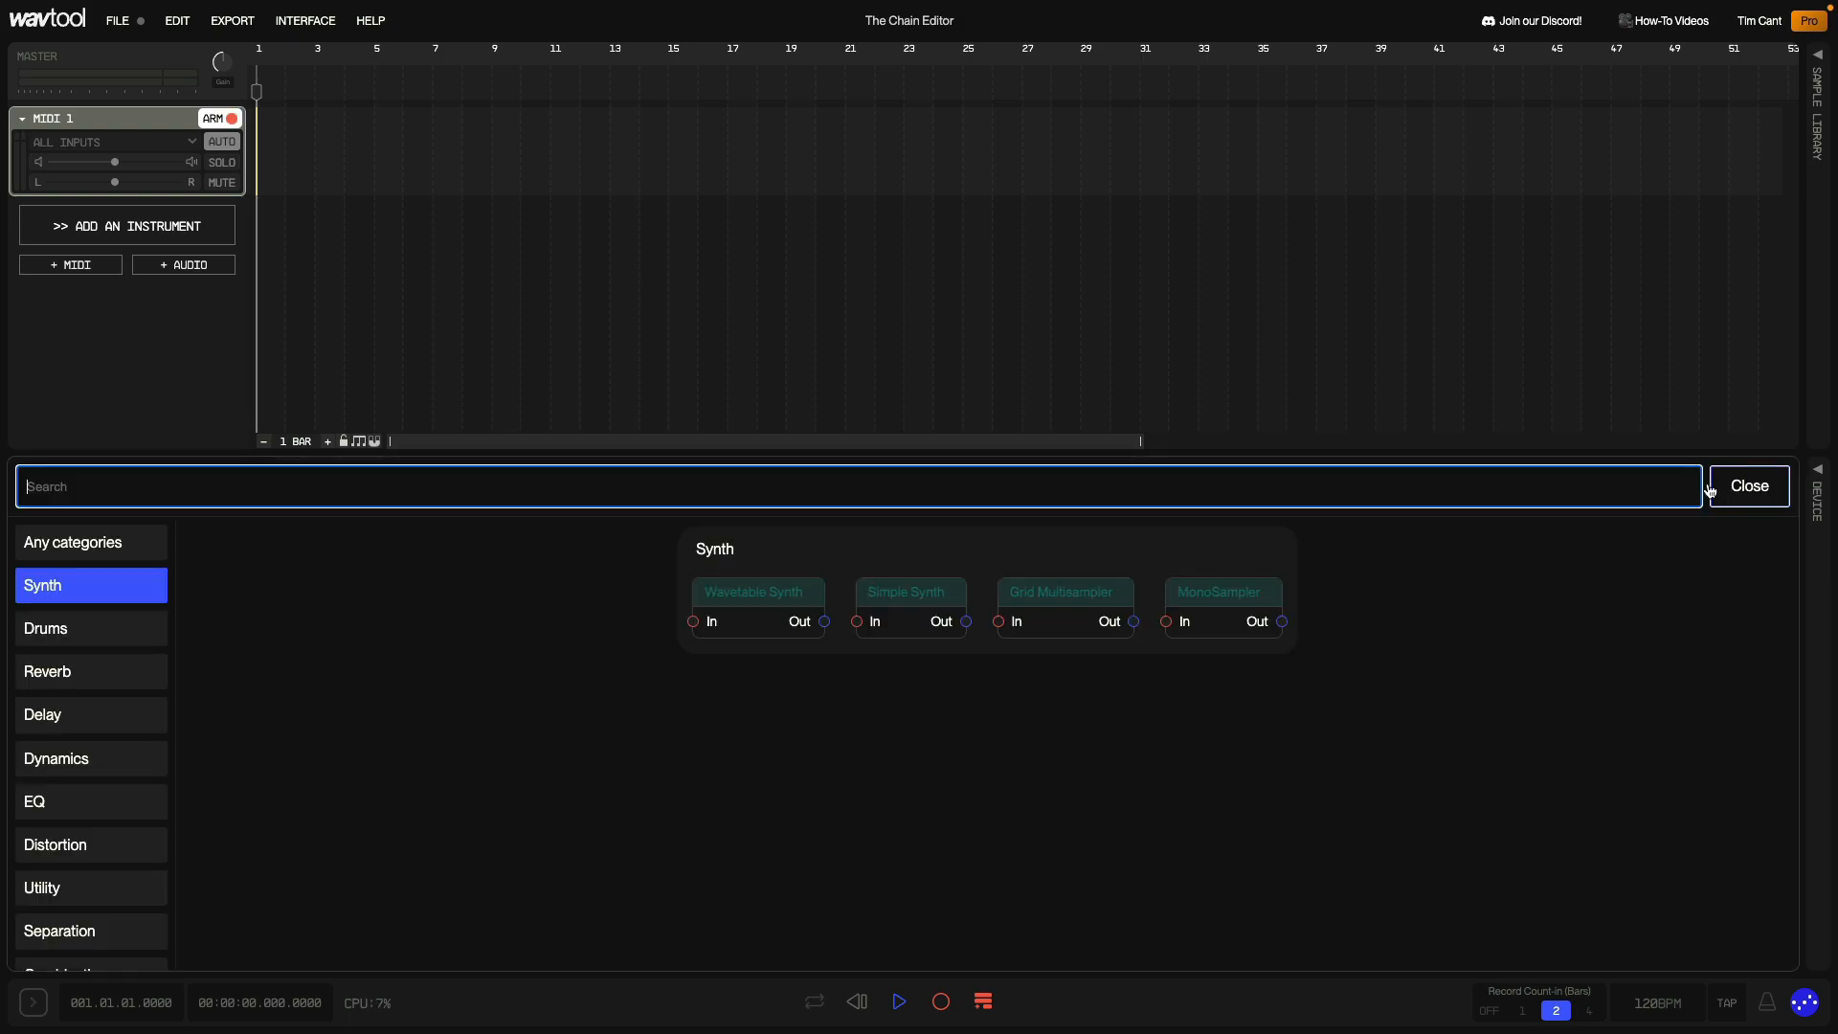
{"action": "scroll", "coordinate": [122, 792], "scroll_direction": "down", "scroll_amount": 1}
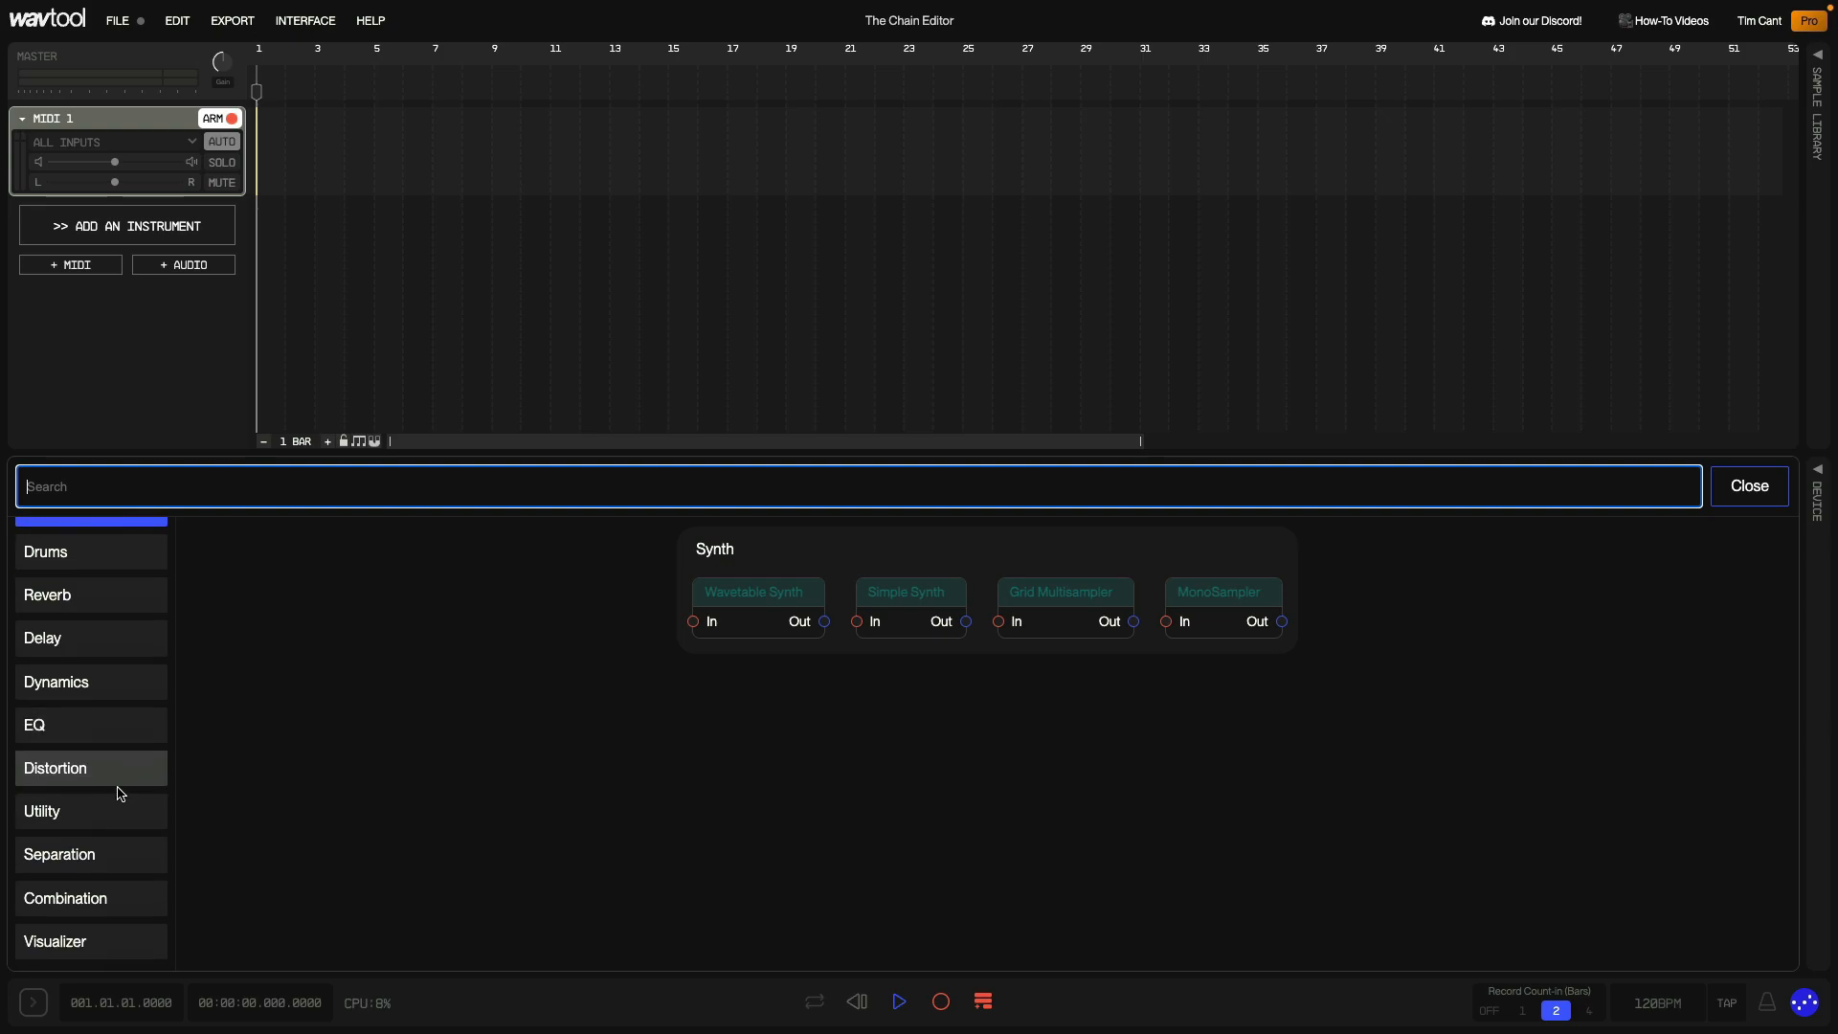
{"action": "left_click", "coordinate": [119, 896]}
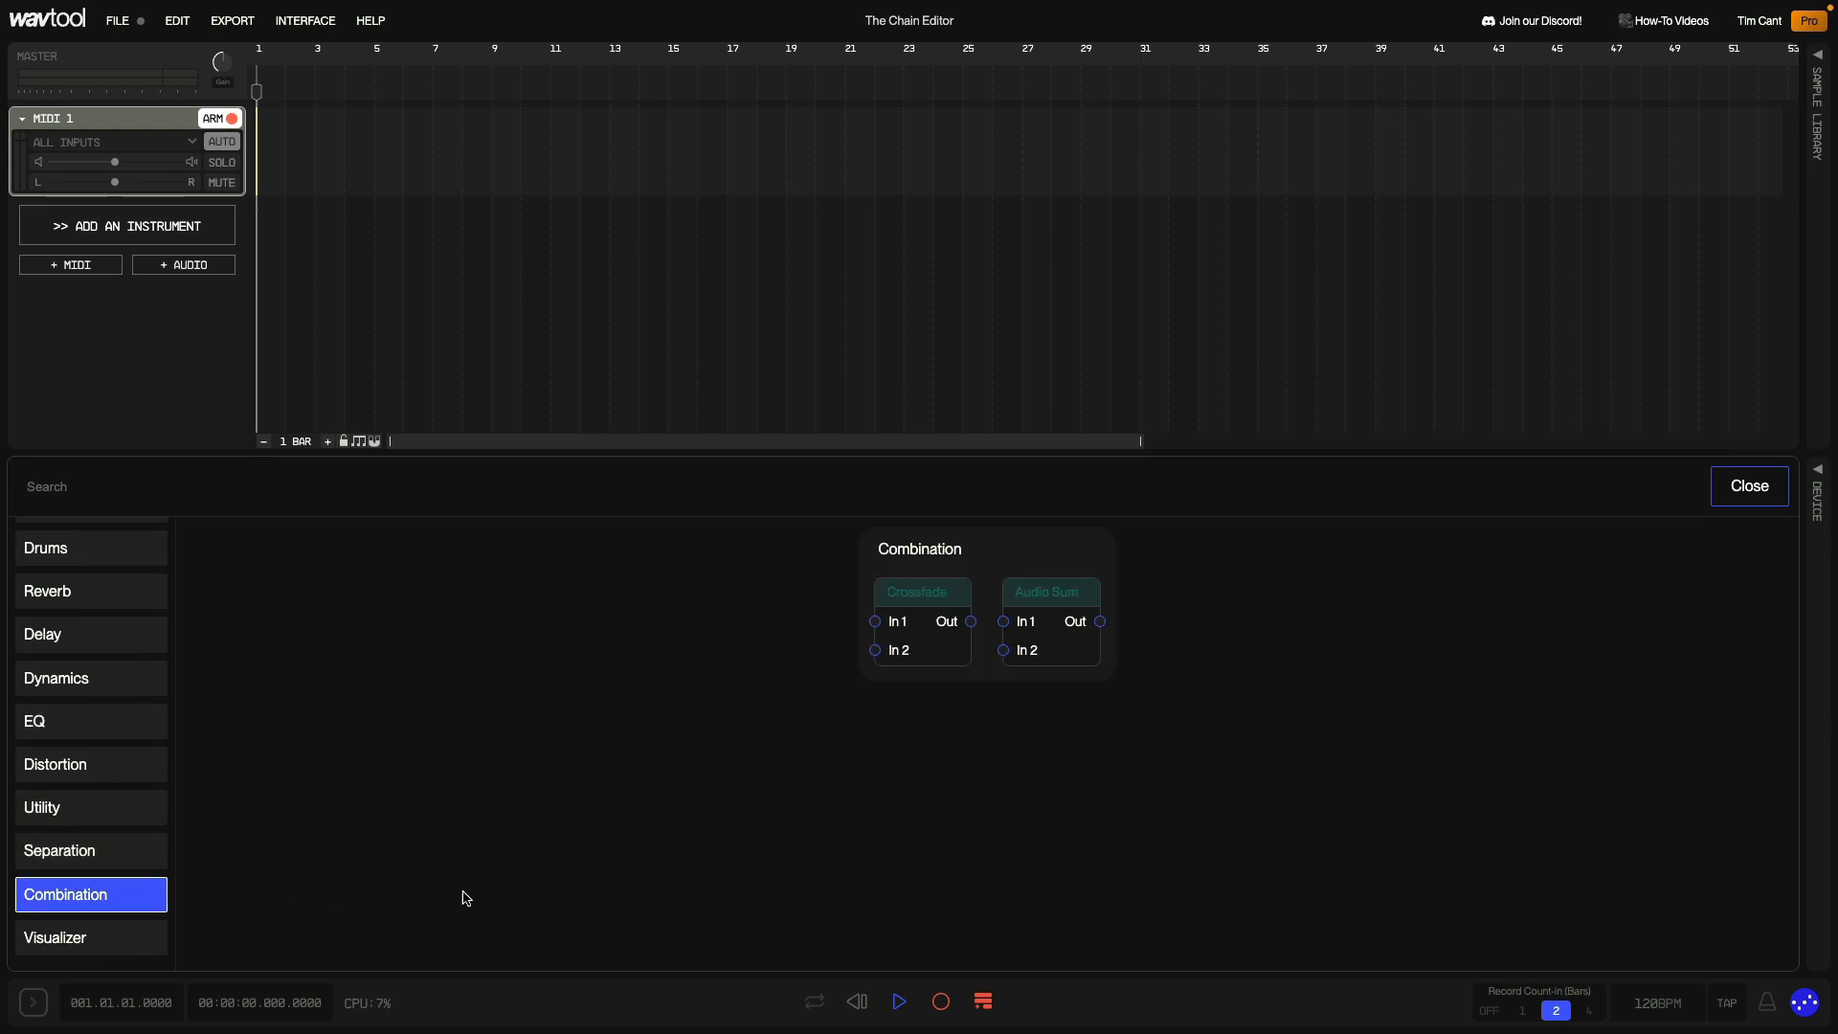
{"action": "left_click", "coordinate": [1053, 598]}
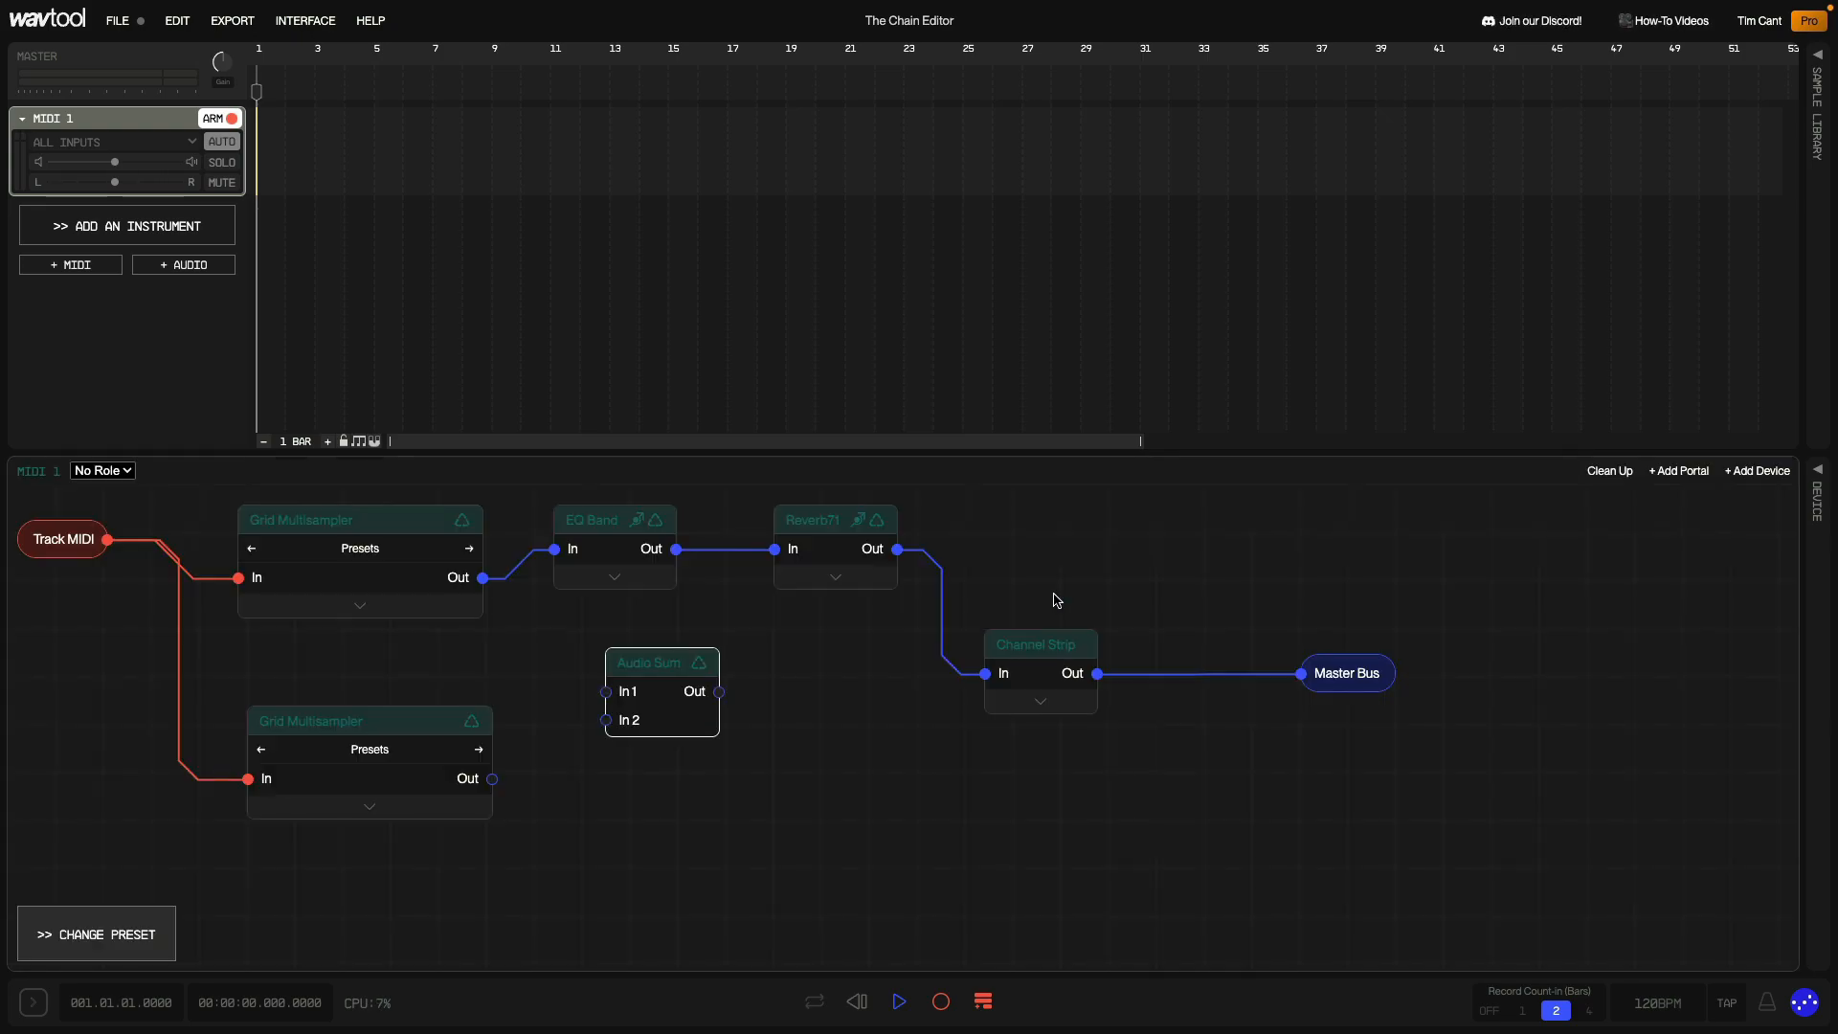
{"action": "left_click_drag", "start_coordinate": [897, 551], "coordinate": [607, 692]}
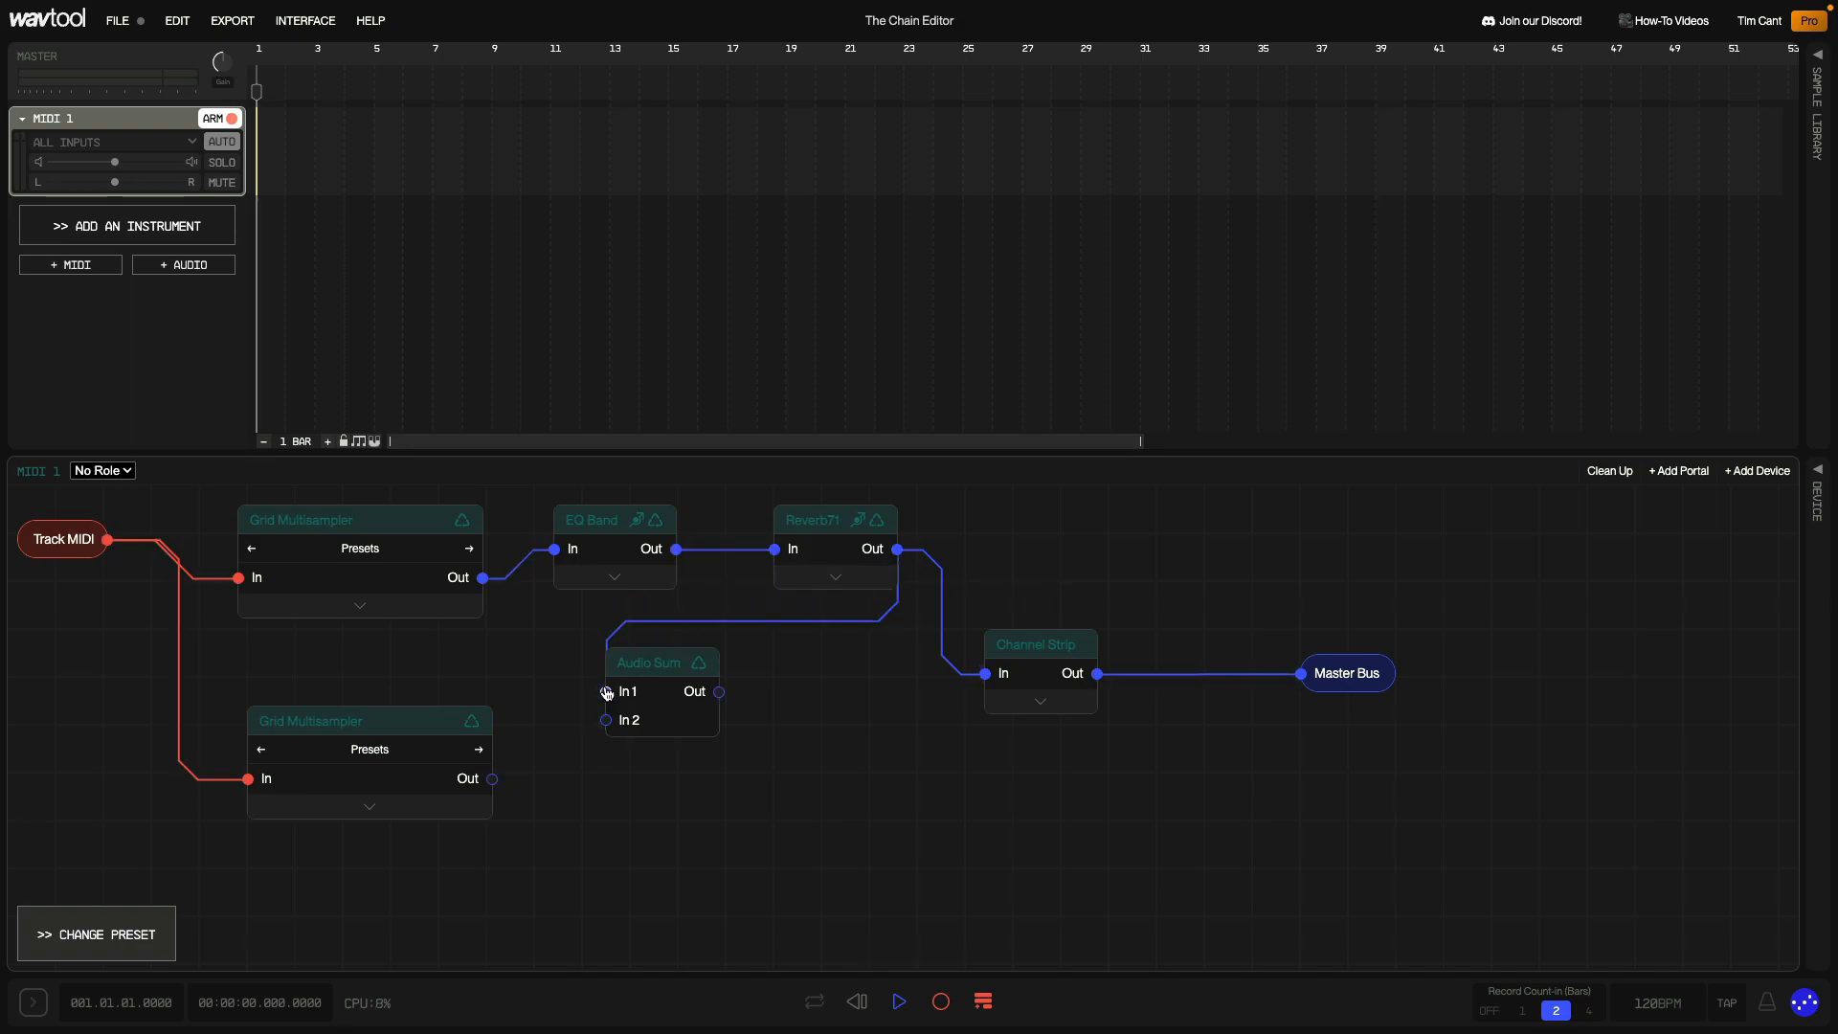
{"action": "left_click_drag", "start_coordinate": [492, 779], "coordinate": [985, 681]}
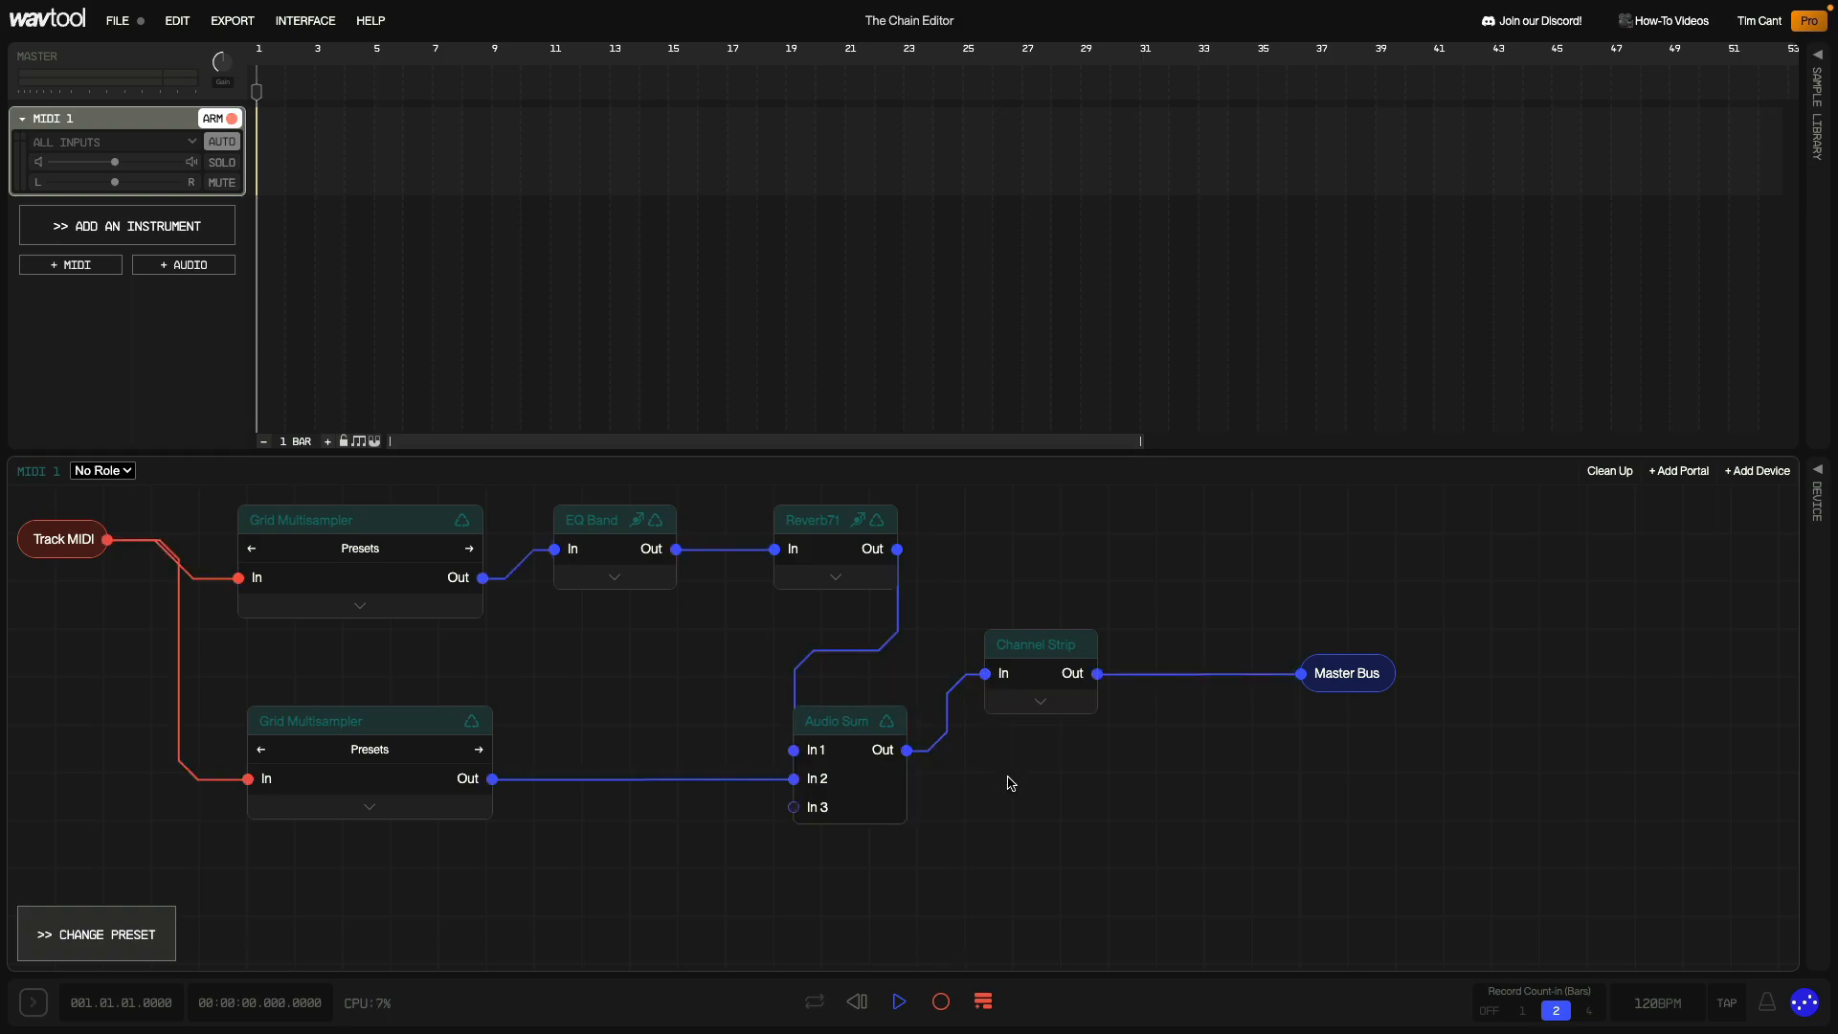
Load the Palm Mute Guitar preset into the second Grid Multisampler
{"action": "left_click", "coordinate": [354, 756]}
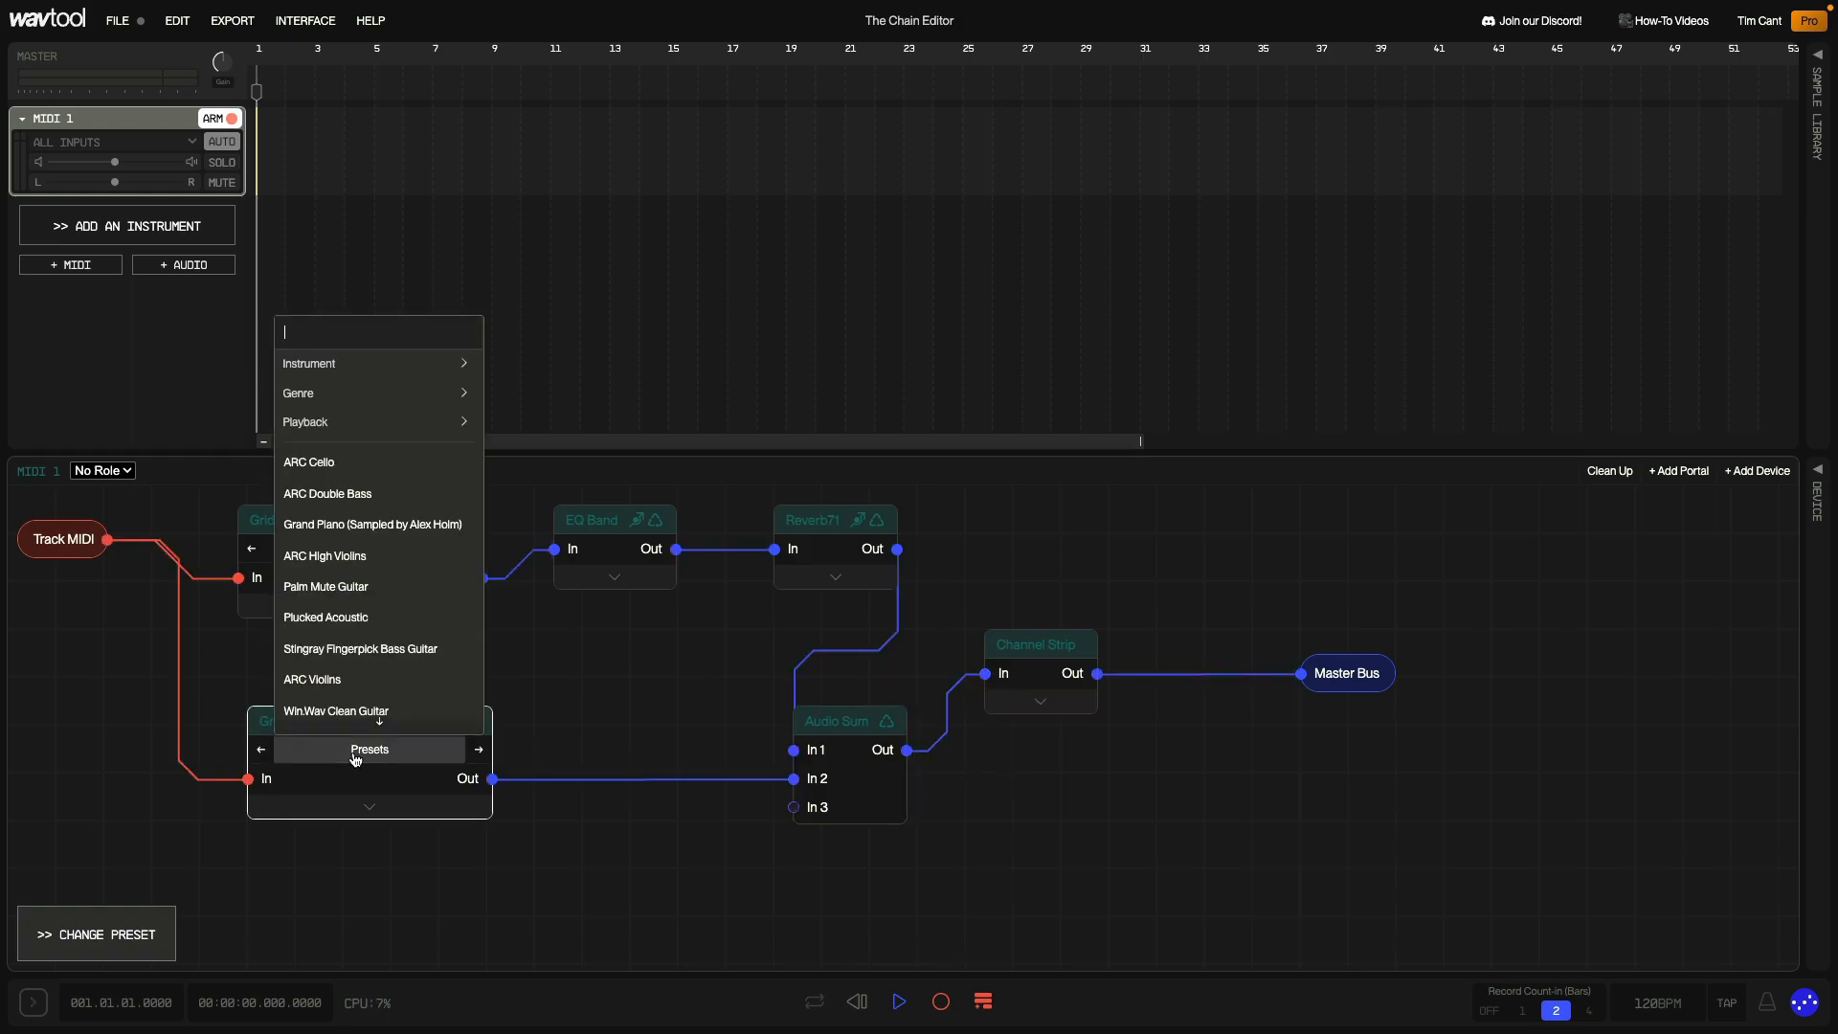
{"action": "scroll", "coordinate": [357, 693], "scroll_direction": "down", "scroll_amount": 1}
{"action": "left_click", "coordinate": [367, 575]}
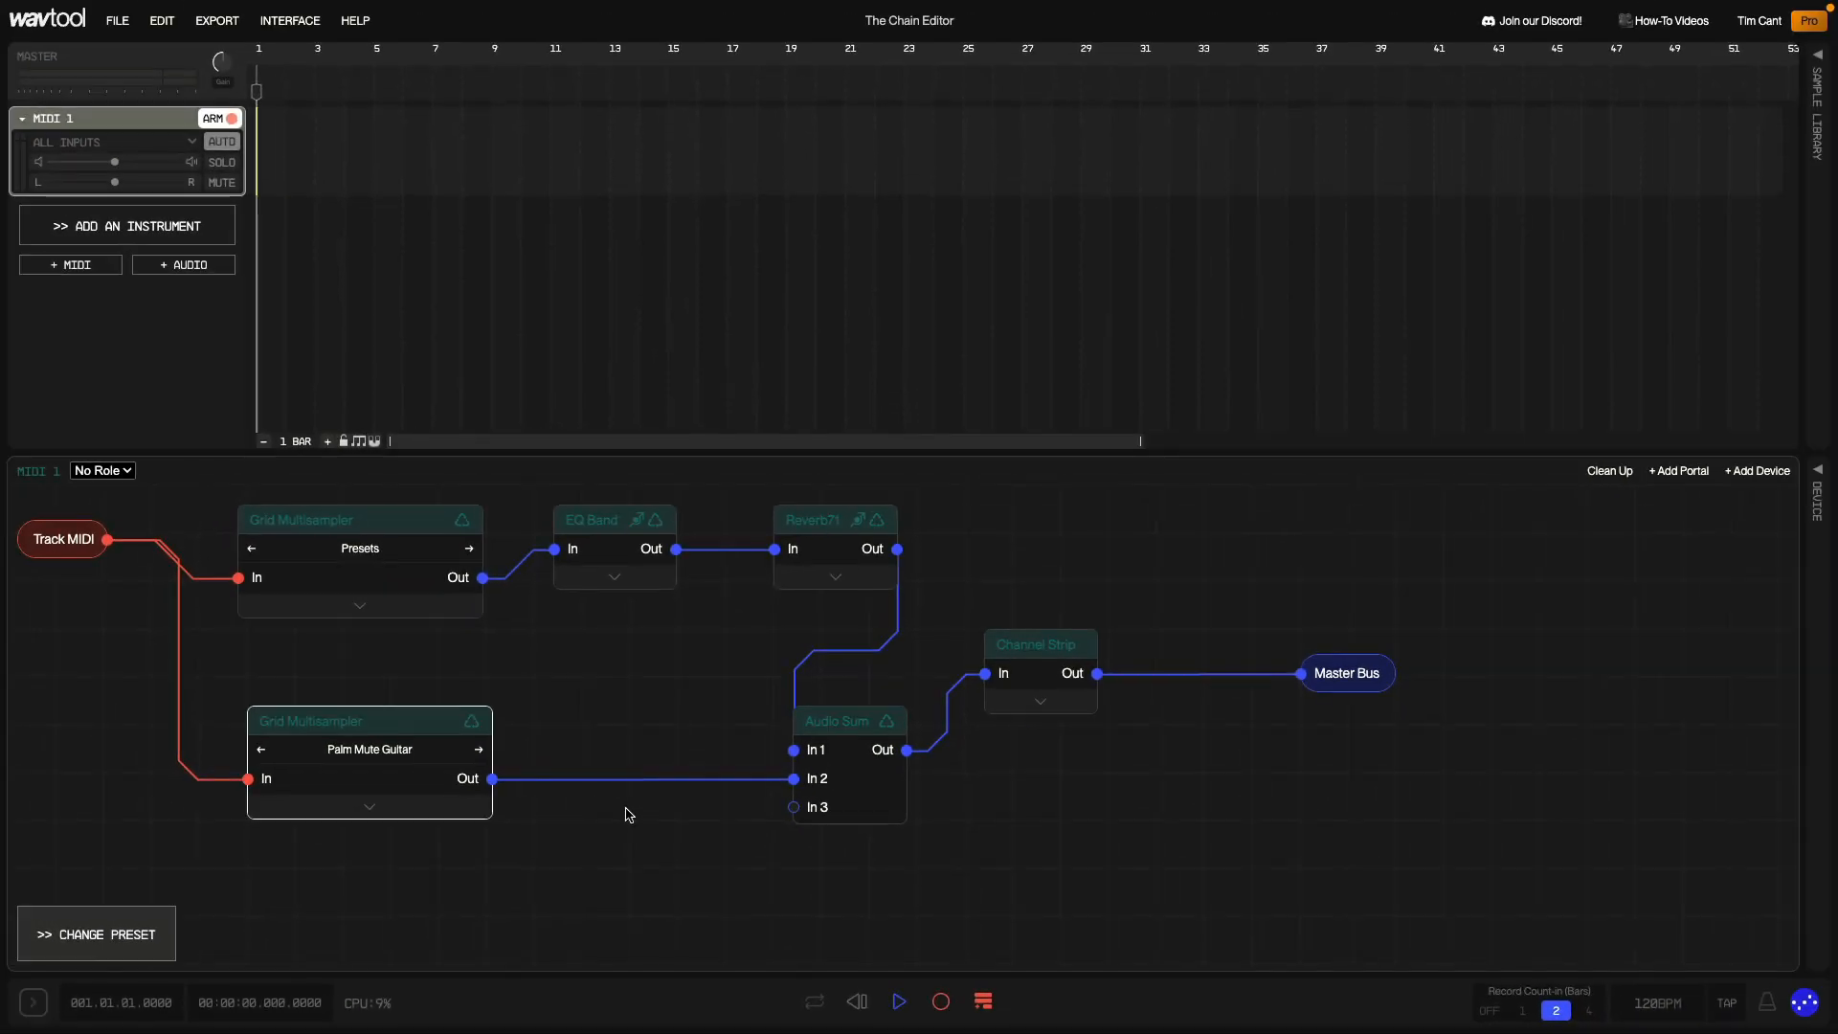
Add an instrument track with the Organ chord instrument and move its Reverb portal away from the overlapping Bus portal
{"action": "left_click", "coordinate": [127, 233]}
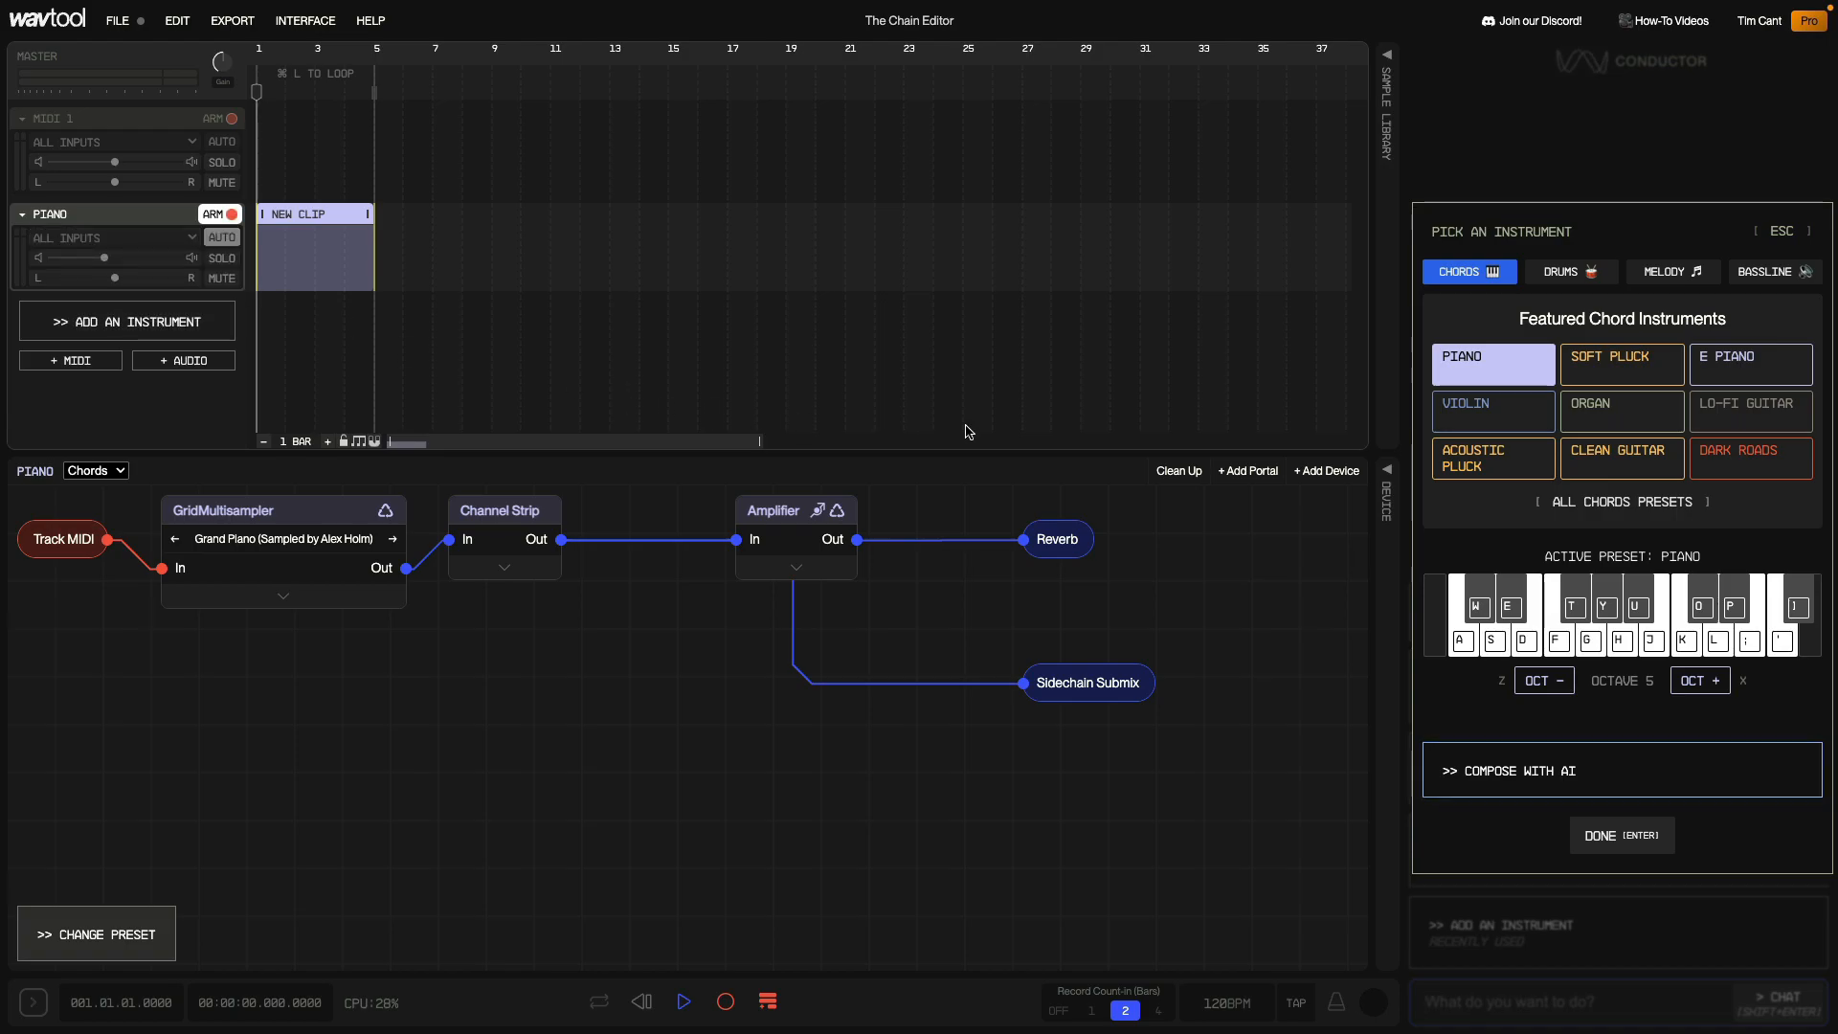
{"action": "left_click", "coordinate": [1614, 414]}
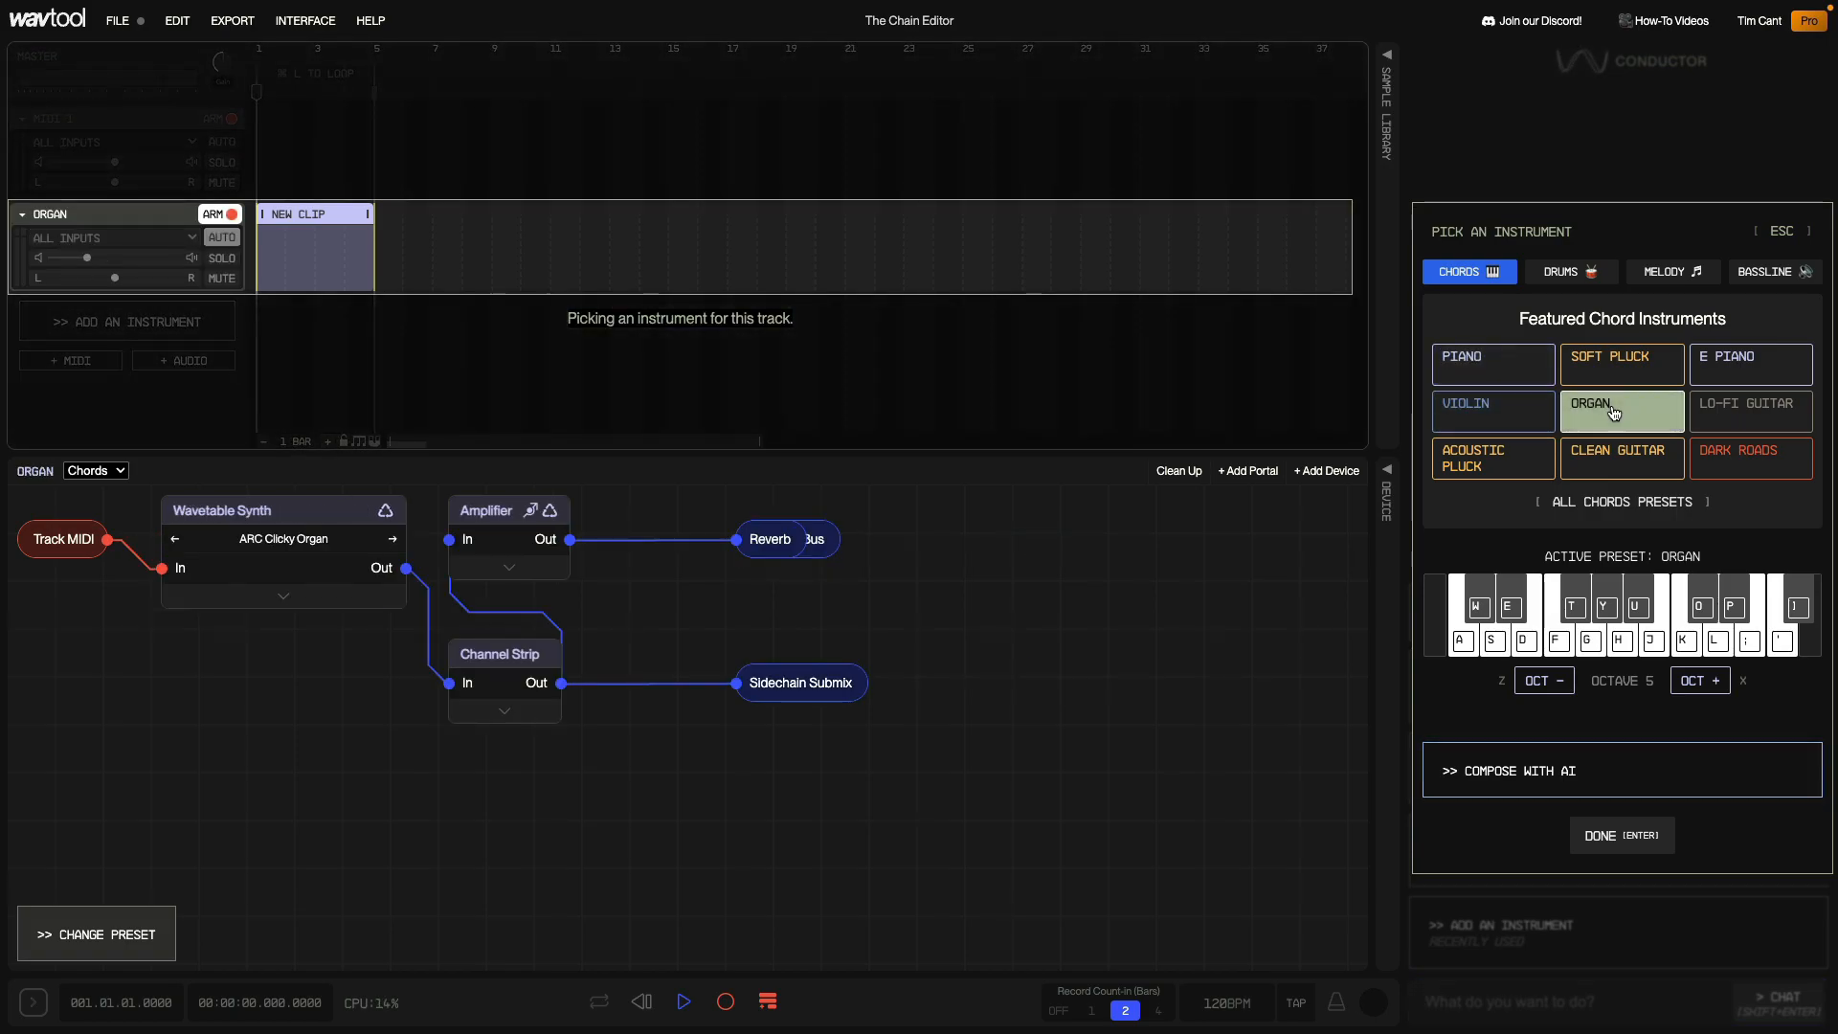
{"action": "left_click_drag", "start_coordinate": [766, 547], "coordinate": [733, 643]}
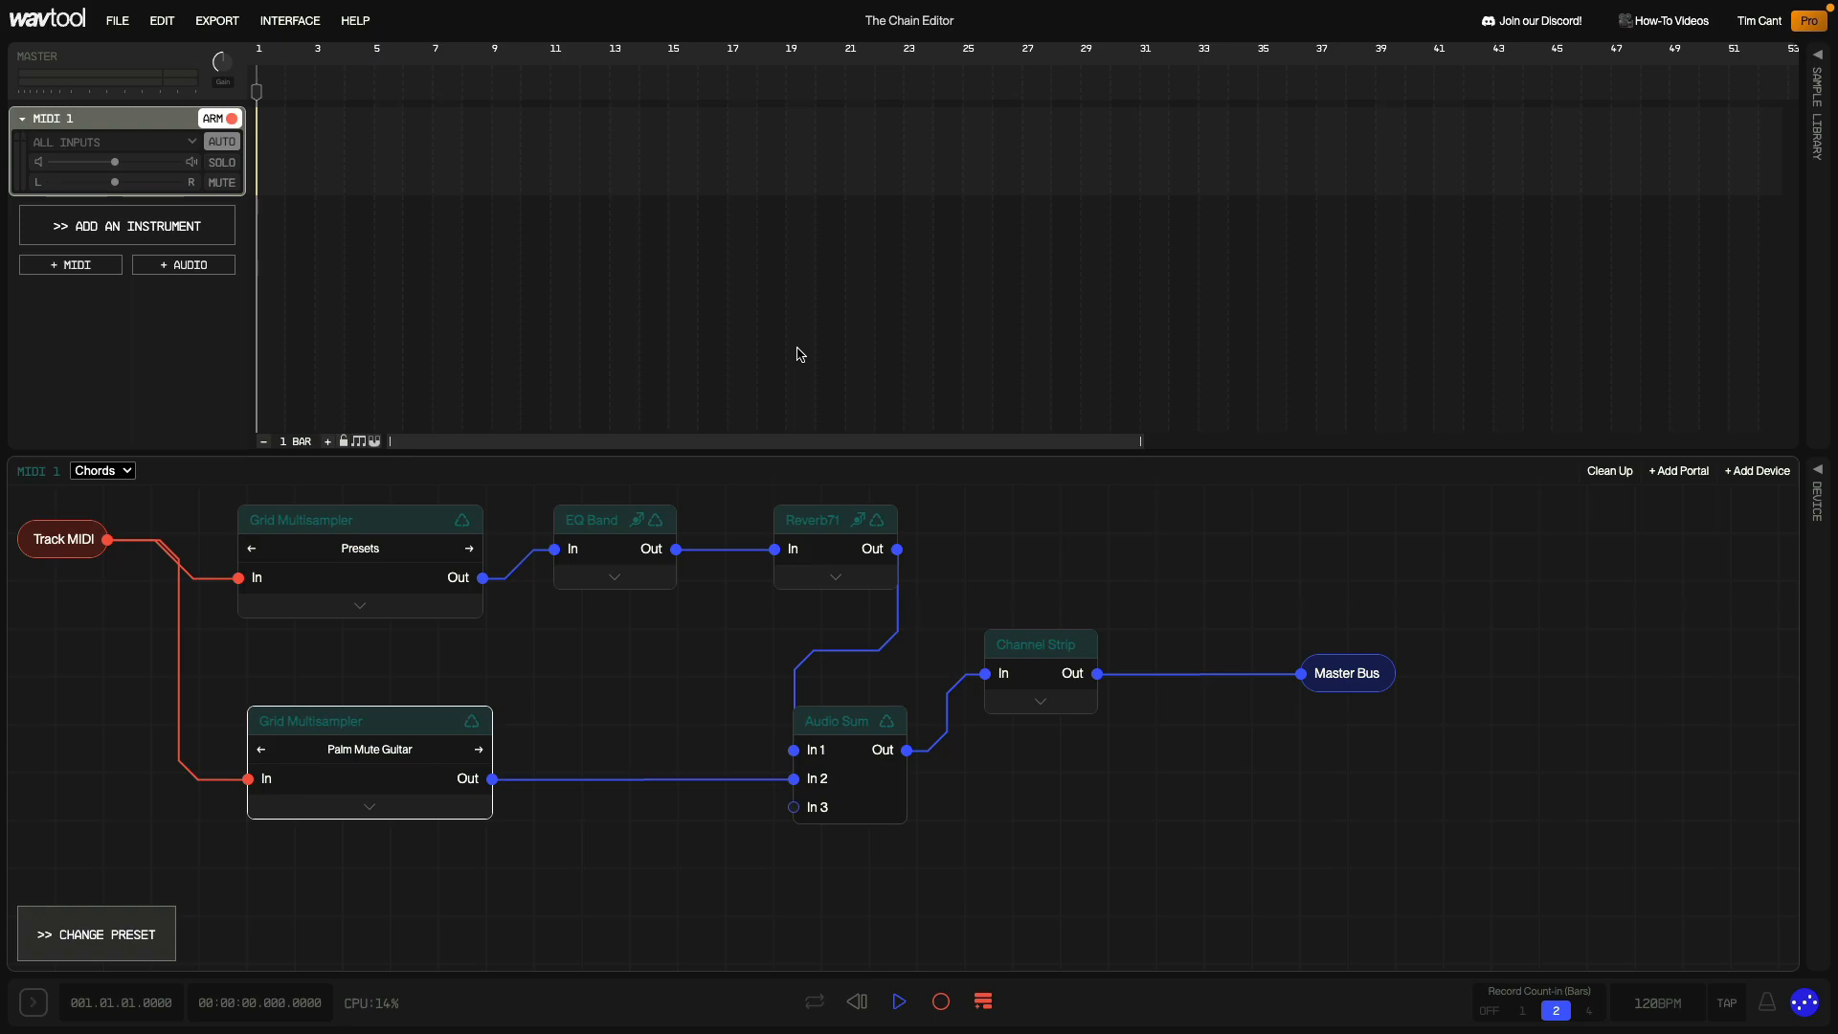
Add a second MIDI track and delete the default instrument device from its chain
{"action": "left_click", "coordinate": [76, 265]}
{"action": "left_click", "coordinate": [268, 502]}
{"action": "key", "text": "Delete"}
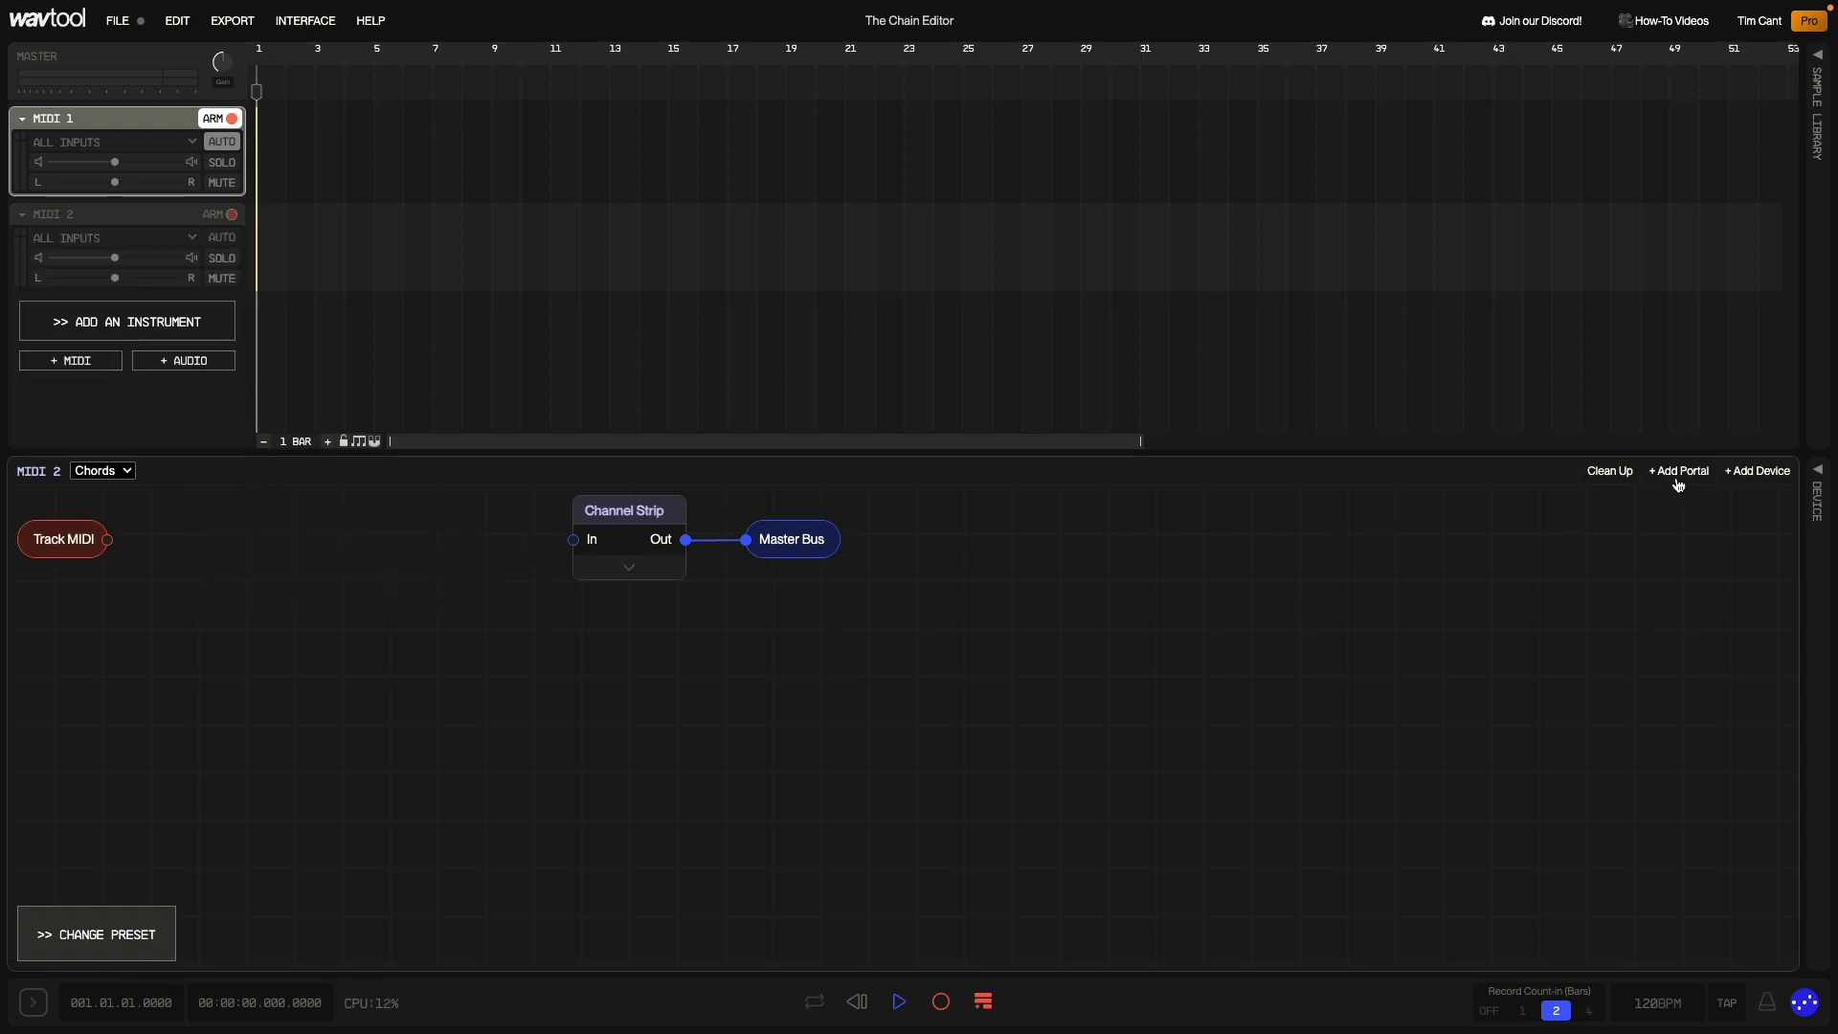
Add a Sampler from the Drums category and place it between Track MIDI and the Channel Strip
{"action": "left_click", "coordinate": [1732, 472]}
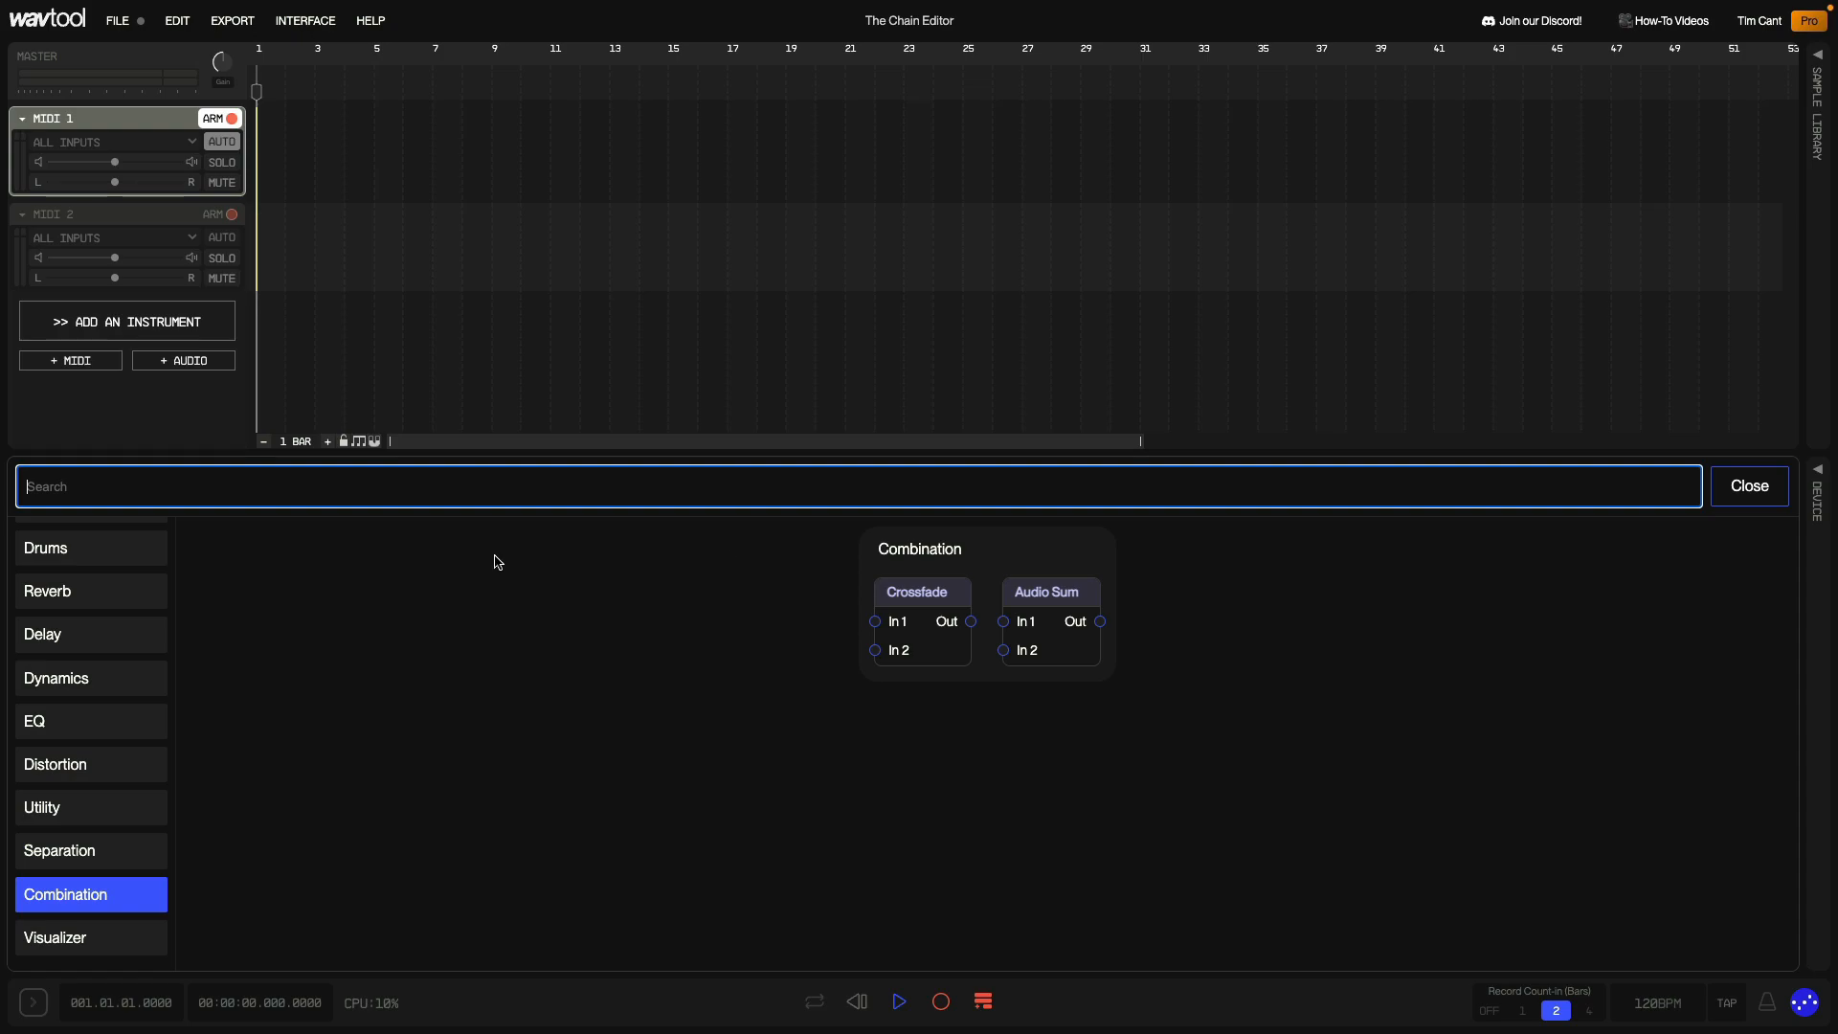
{"action": "left_click", "coordinate": [150, 553]}
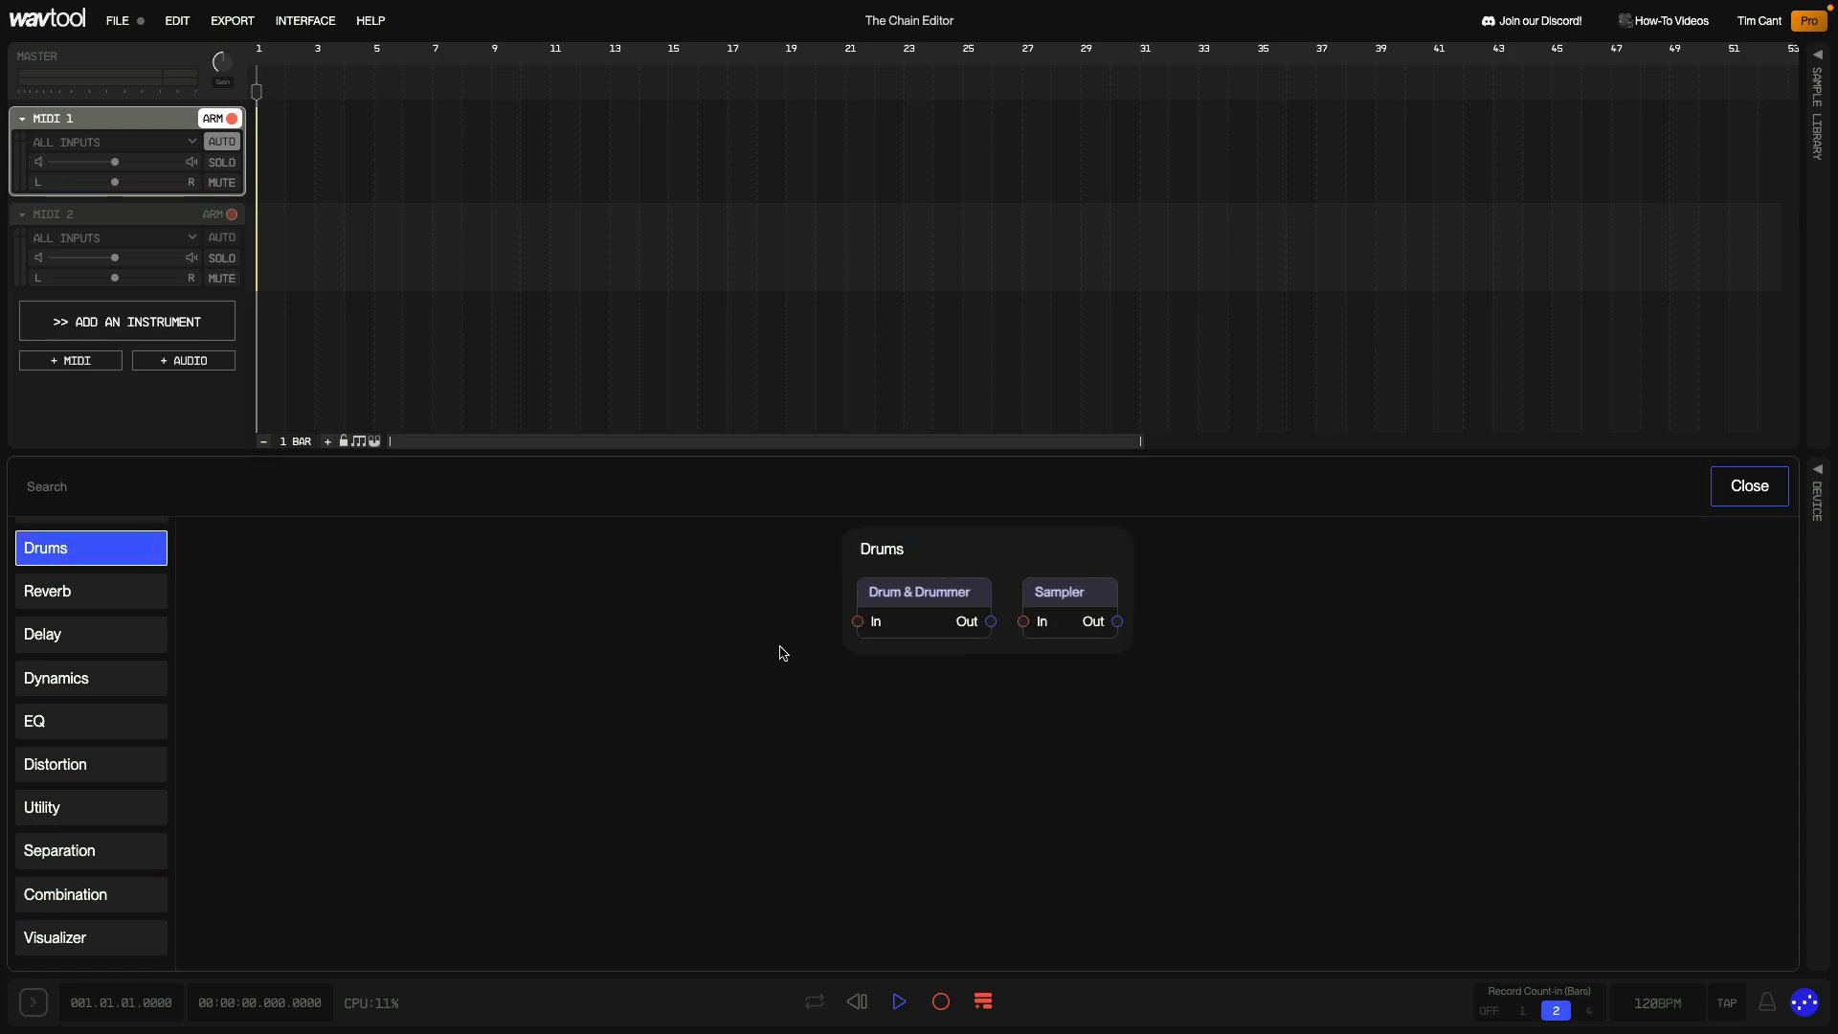
{"action": "left_click", "coordinate": [1053, 598]}
{"action": "left_click_drag", "start_coordinate": [727, 660], "coordinate": [284, 530]}
Route Track MIDI through the Sampler into the Channel Strip and load the ARC EDM Drums preset
{"action": "left_click_drag", "start_coordinate": [108, 546], "coordinate": [161, 587]}
{"action": "left_click_drag", "start_coordinate": [406, 587], "coordinate": [573, 539]}
{"action": "left_click", "coordinate": [313, 559]}
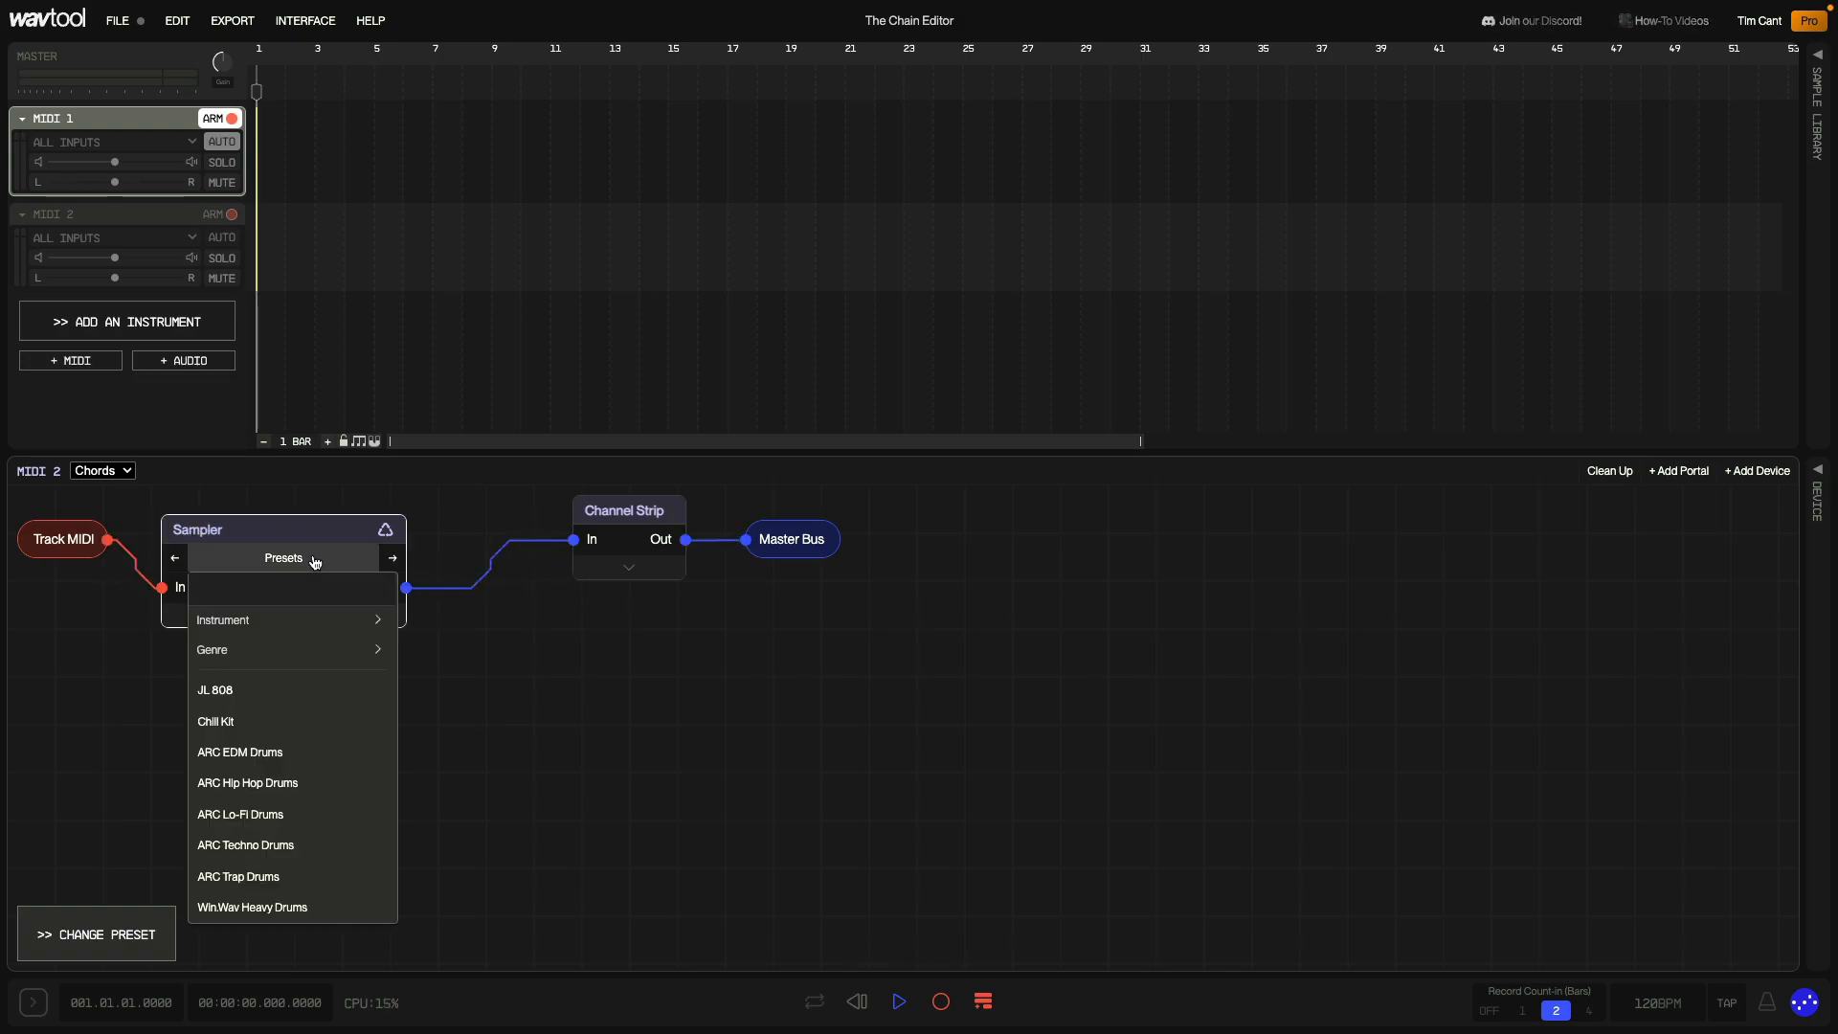
{"action": "left_click", "coordinate": [316, 751]}
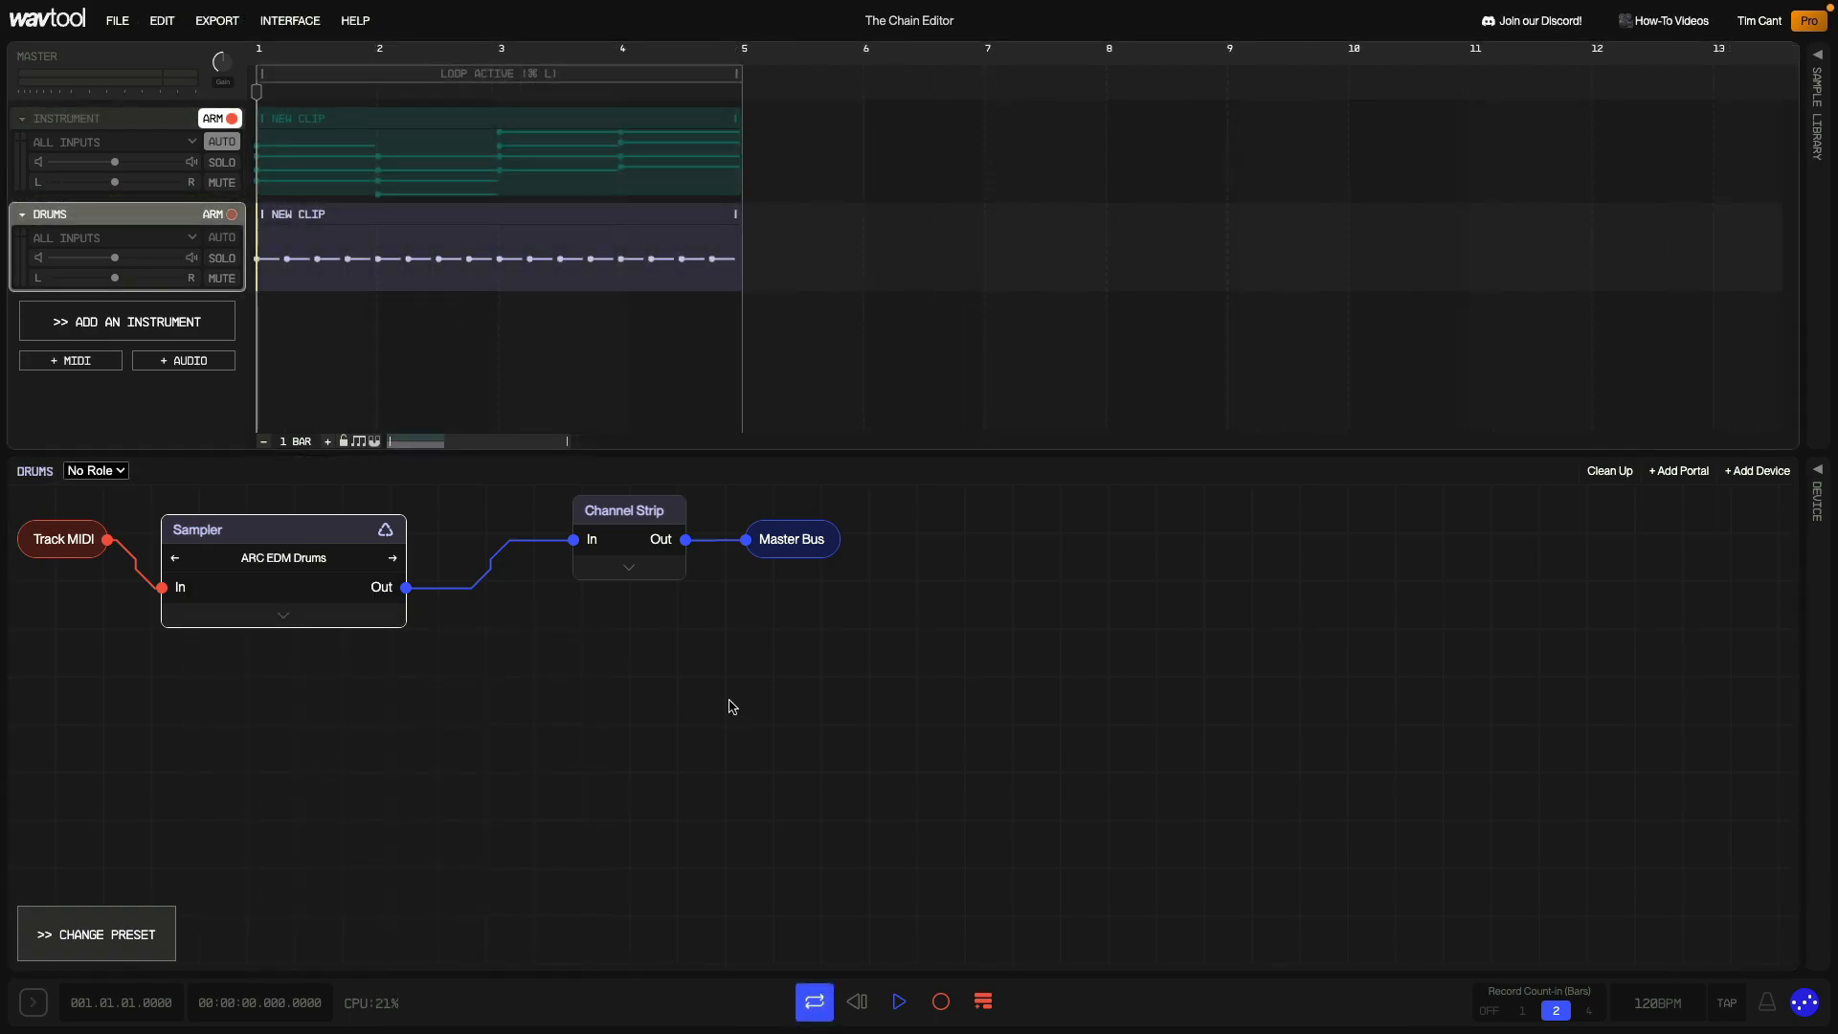
Inspect the notes of the Instrument and Drums clips, and play the looped section
{"action": "left_click", "coordinate": [433, 118]}
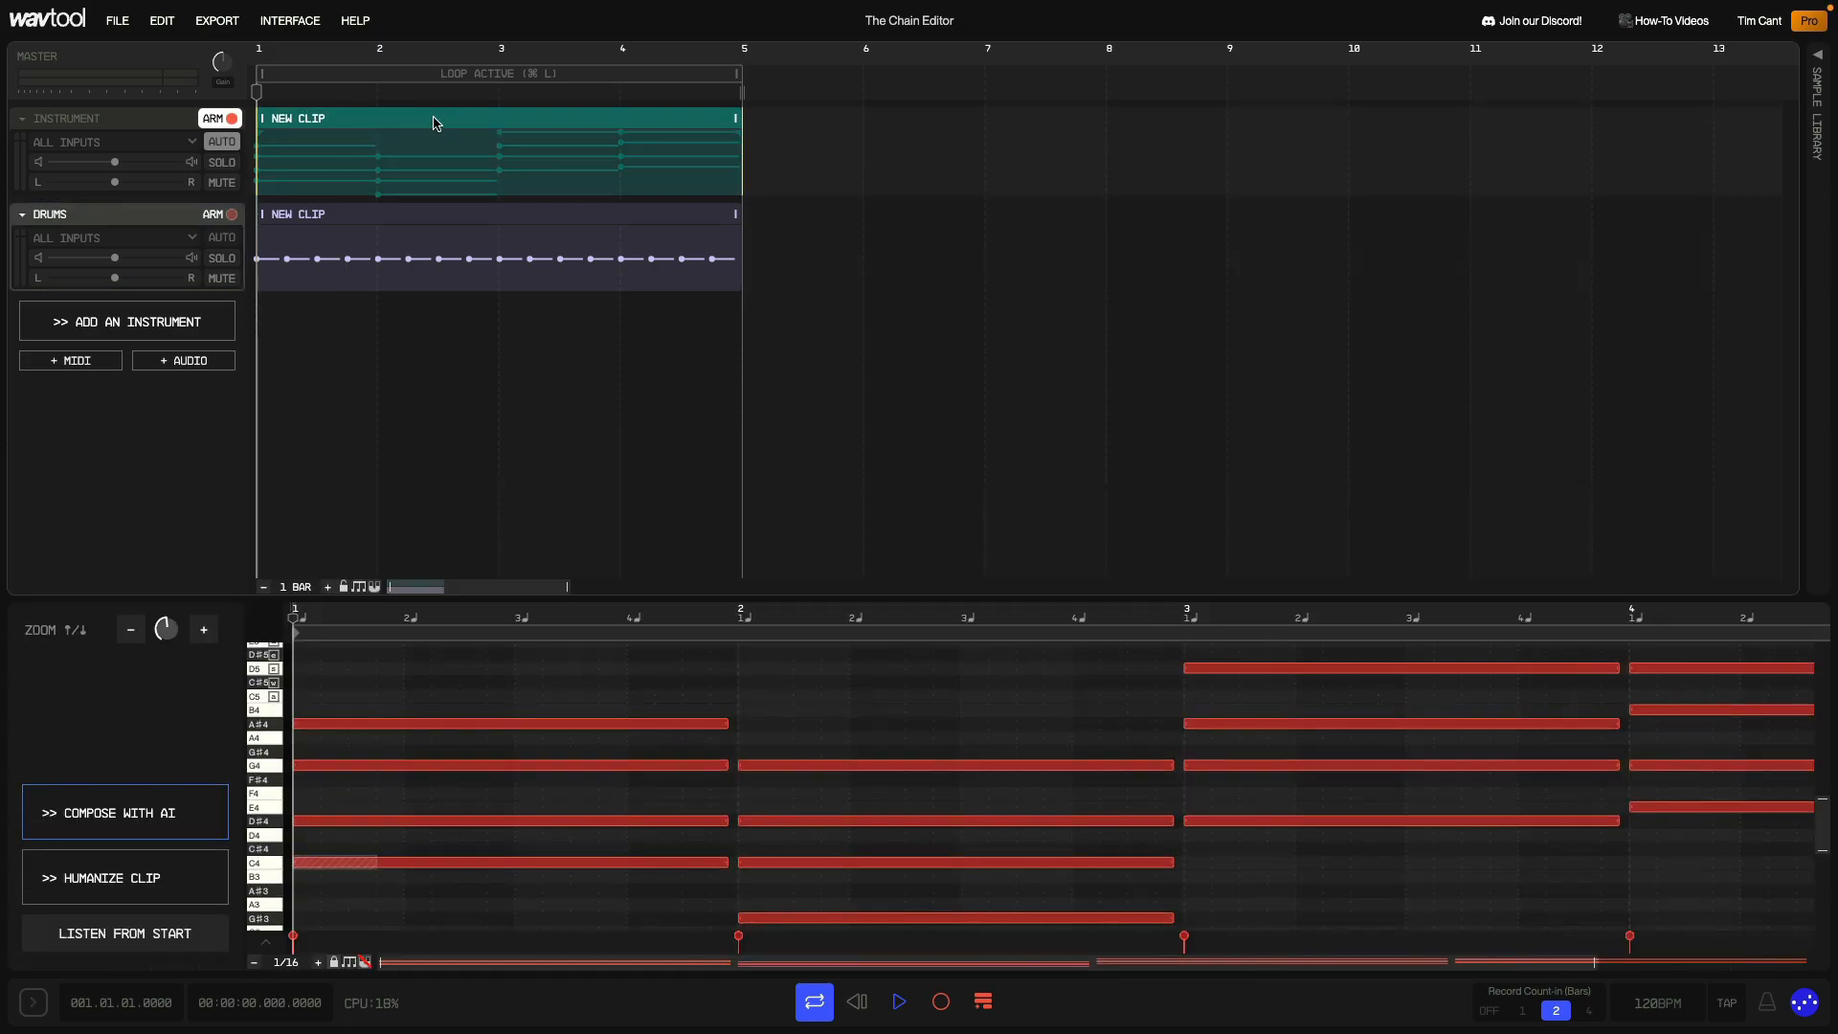
{"action": "left_click", "coordinate": [451, 214]}
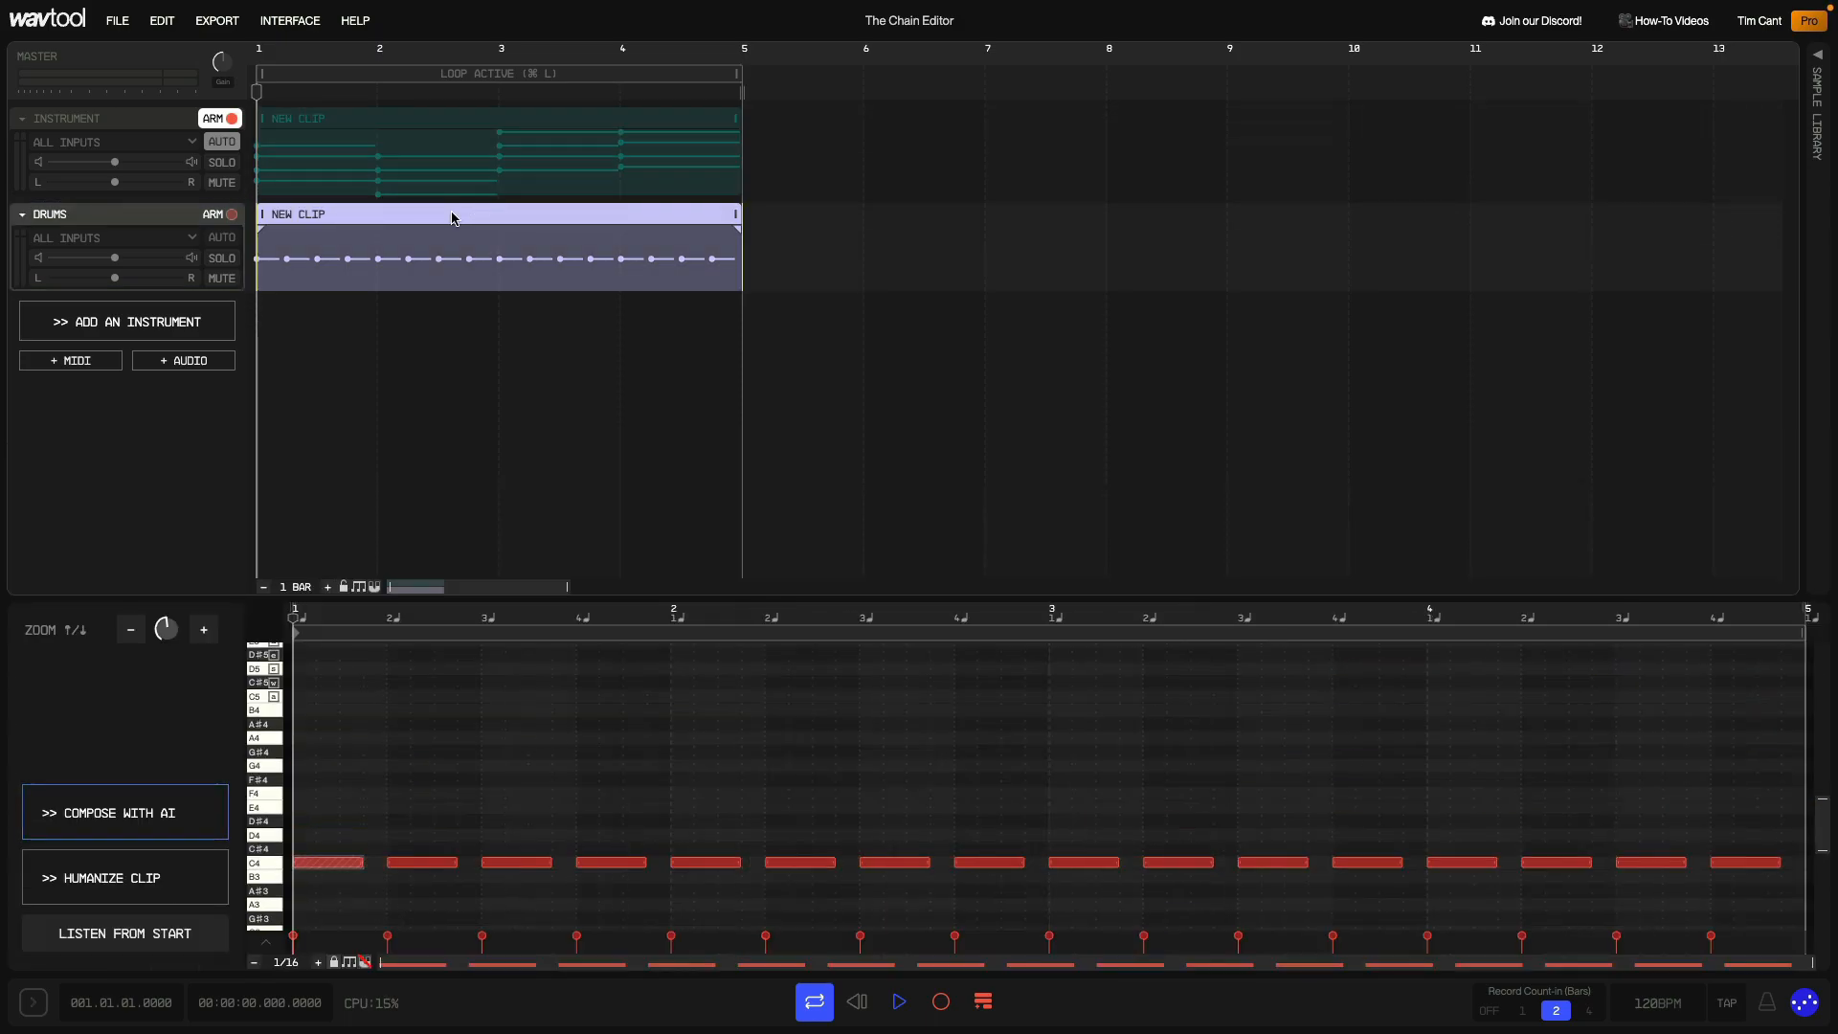
{"action": "key", "text": "space"}
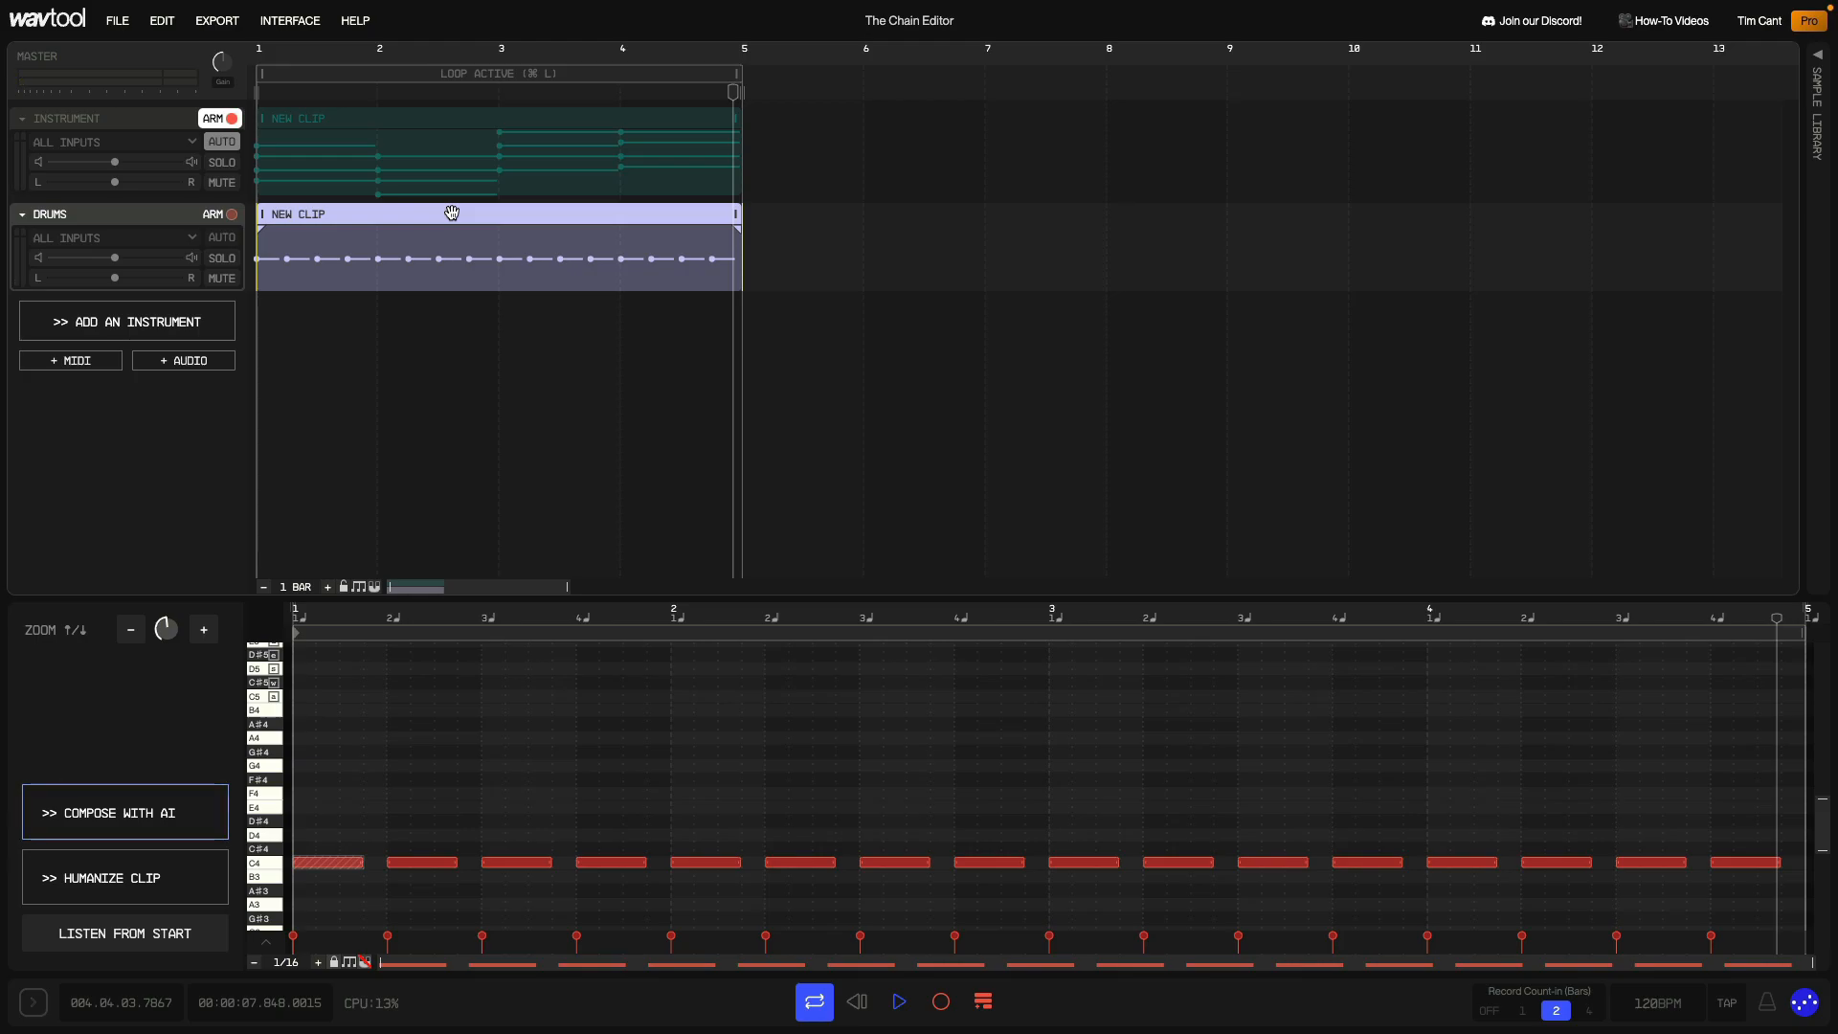
Create a stereo receiver portal named Sidechain Audio in the Instrument track's chain
{"action": "left_click", "coordinate": [123, 118]}
{"action": "left_click", "coordinate": [124, 119]}
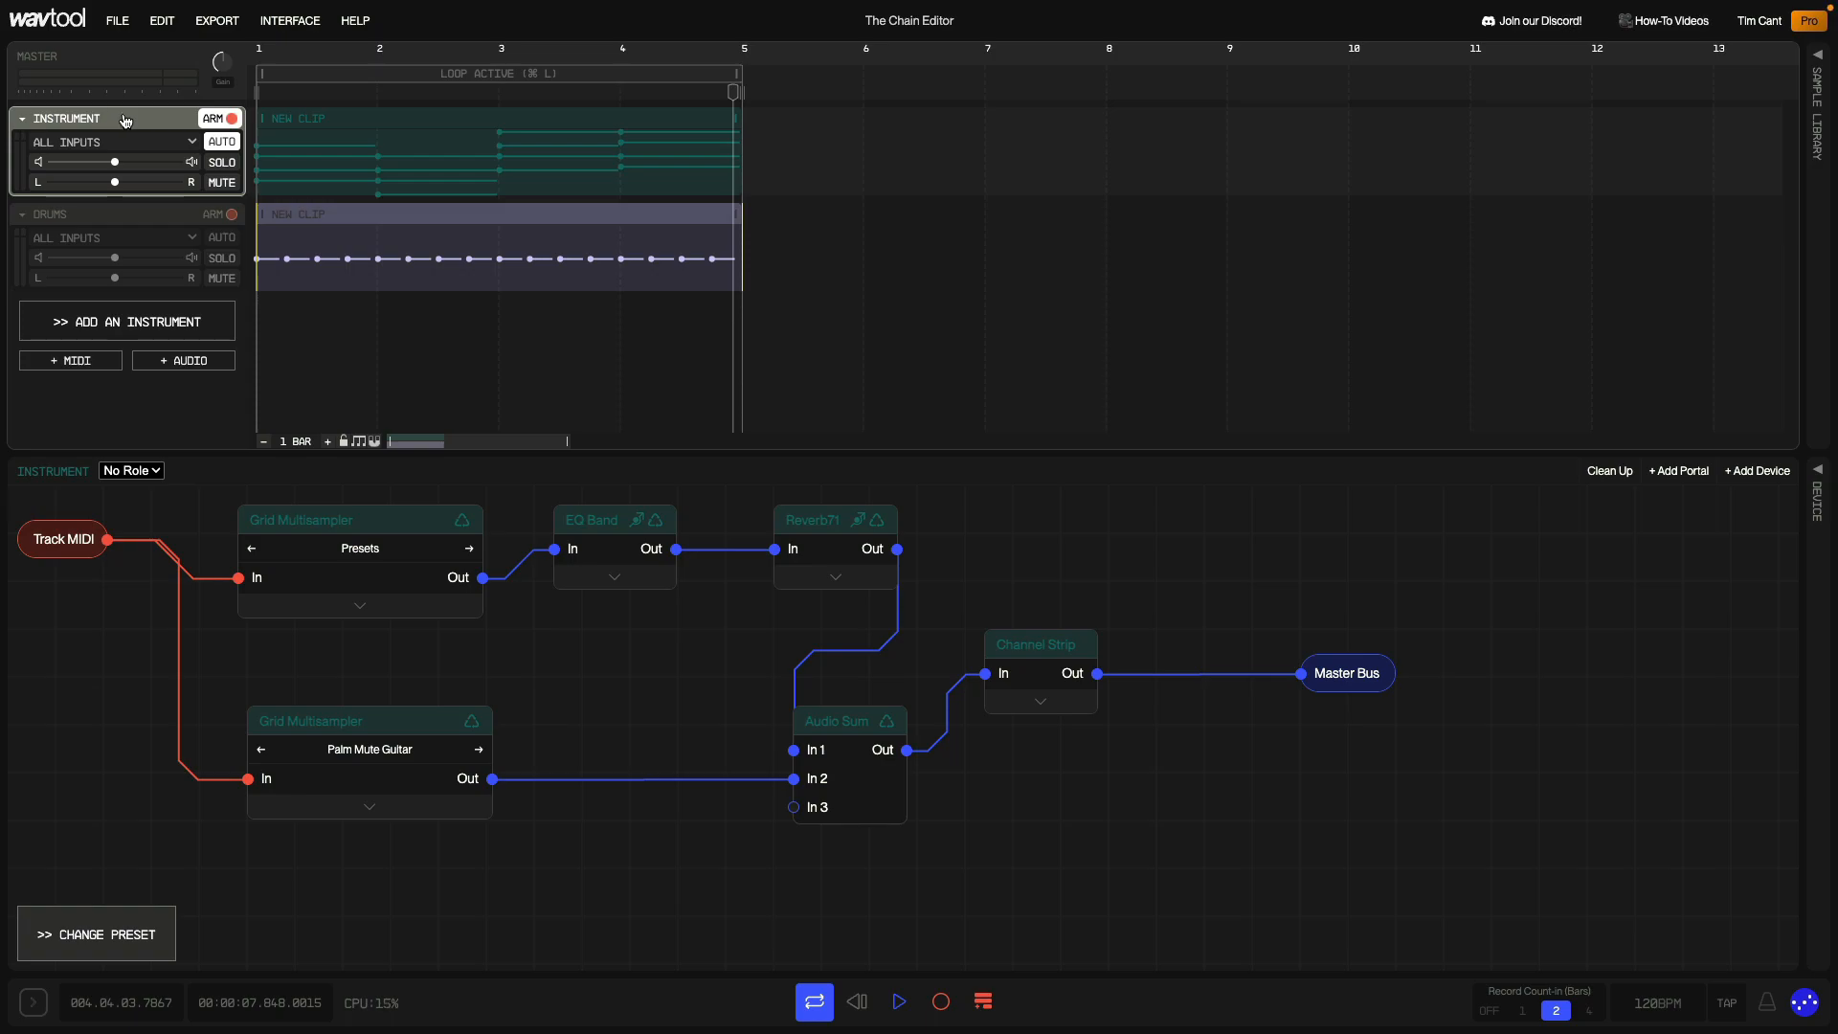
{"action": "left_click", "coordinate": [1660, 473]}
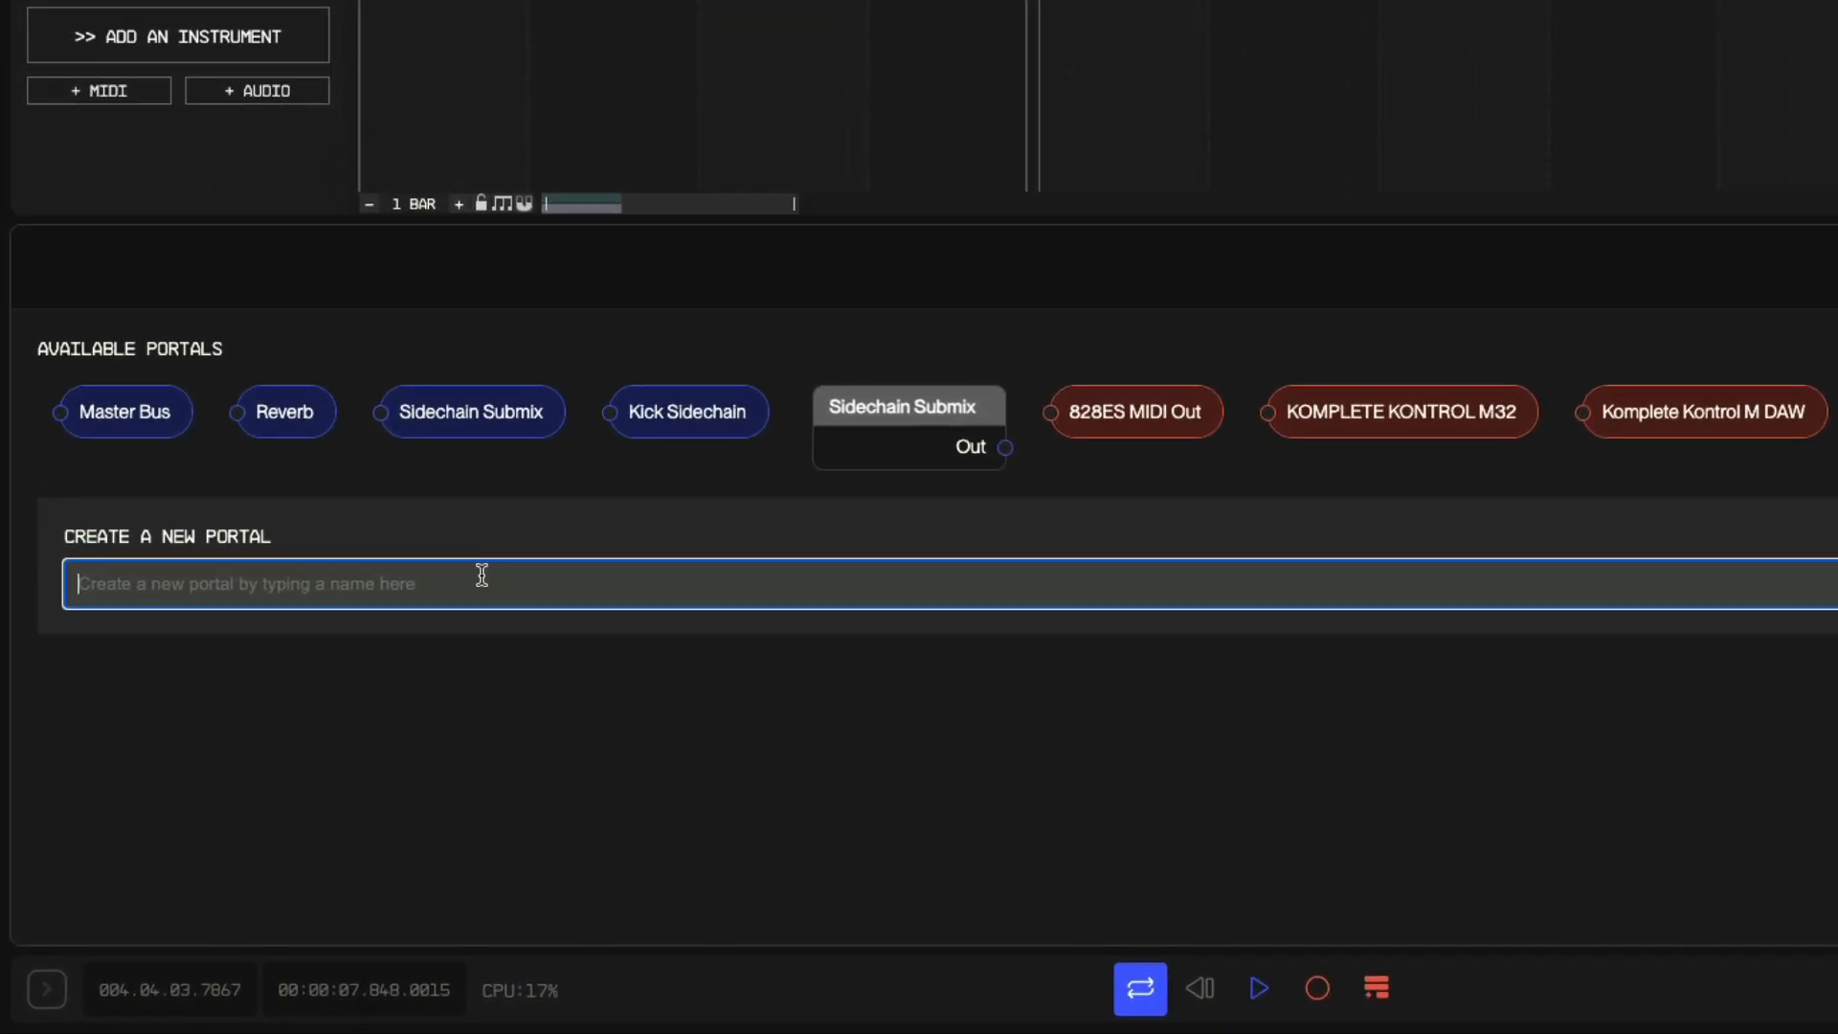
{"action": "type", "text": "Sidechai"}
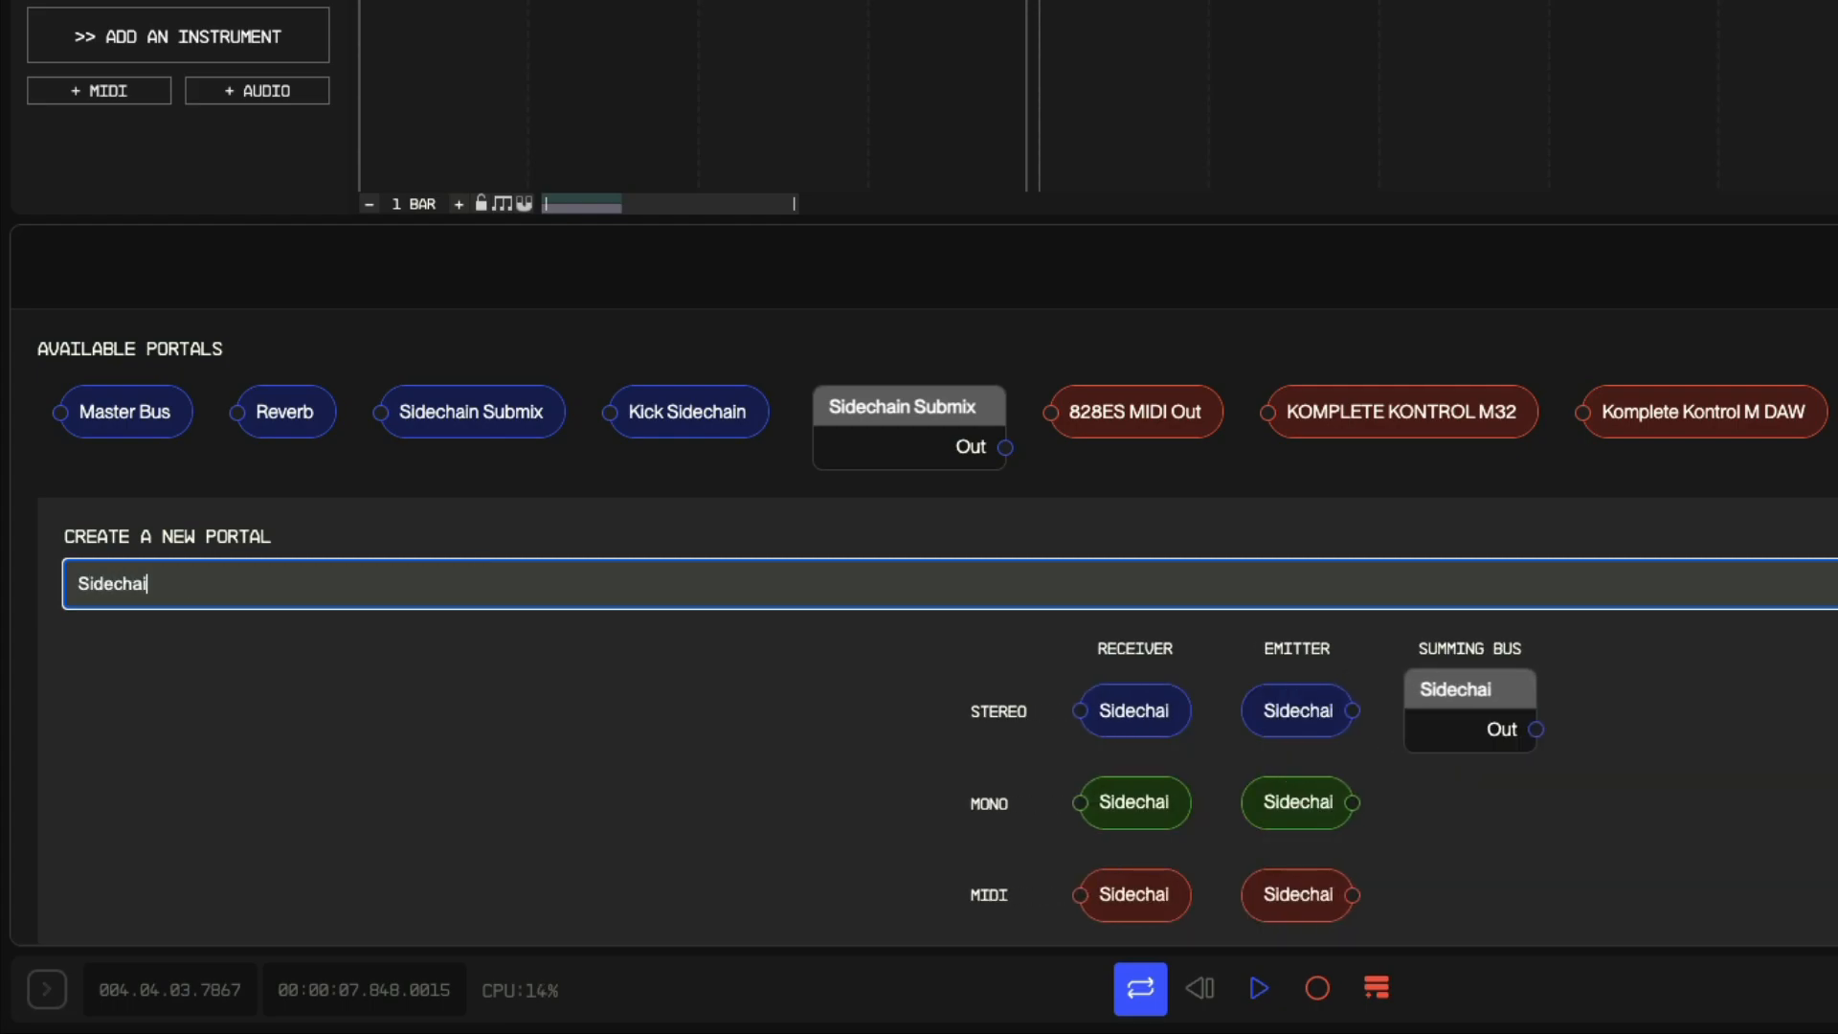
{"action": "type", "text": "n Audio"}
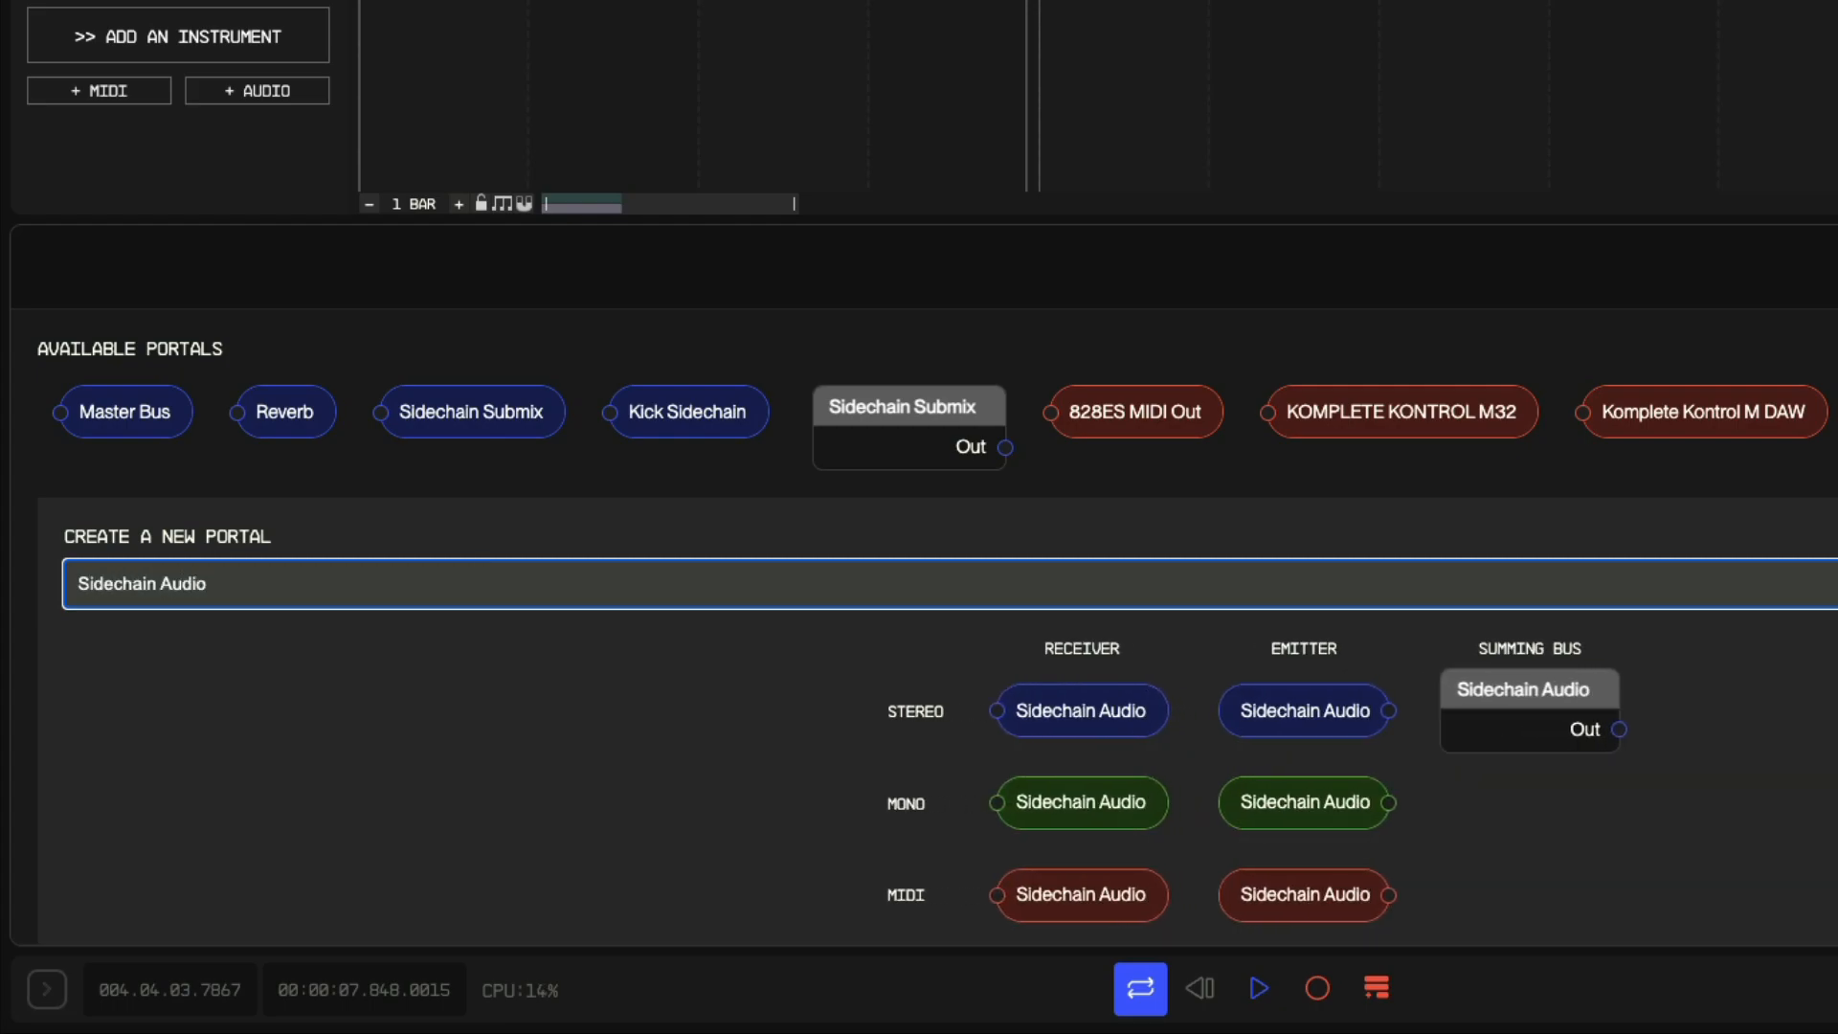
{"action": "left_click", "coordinate": [1096, 728]}
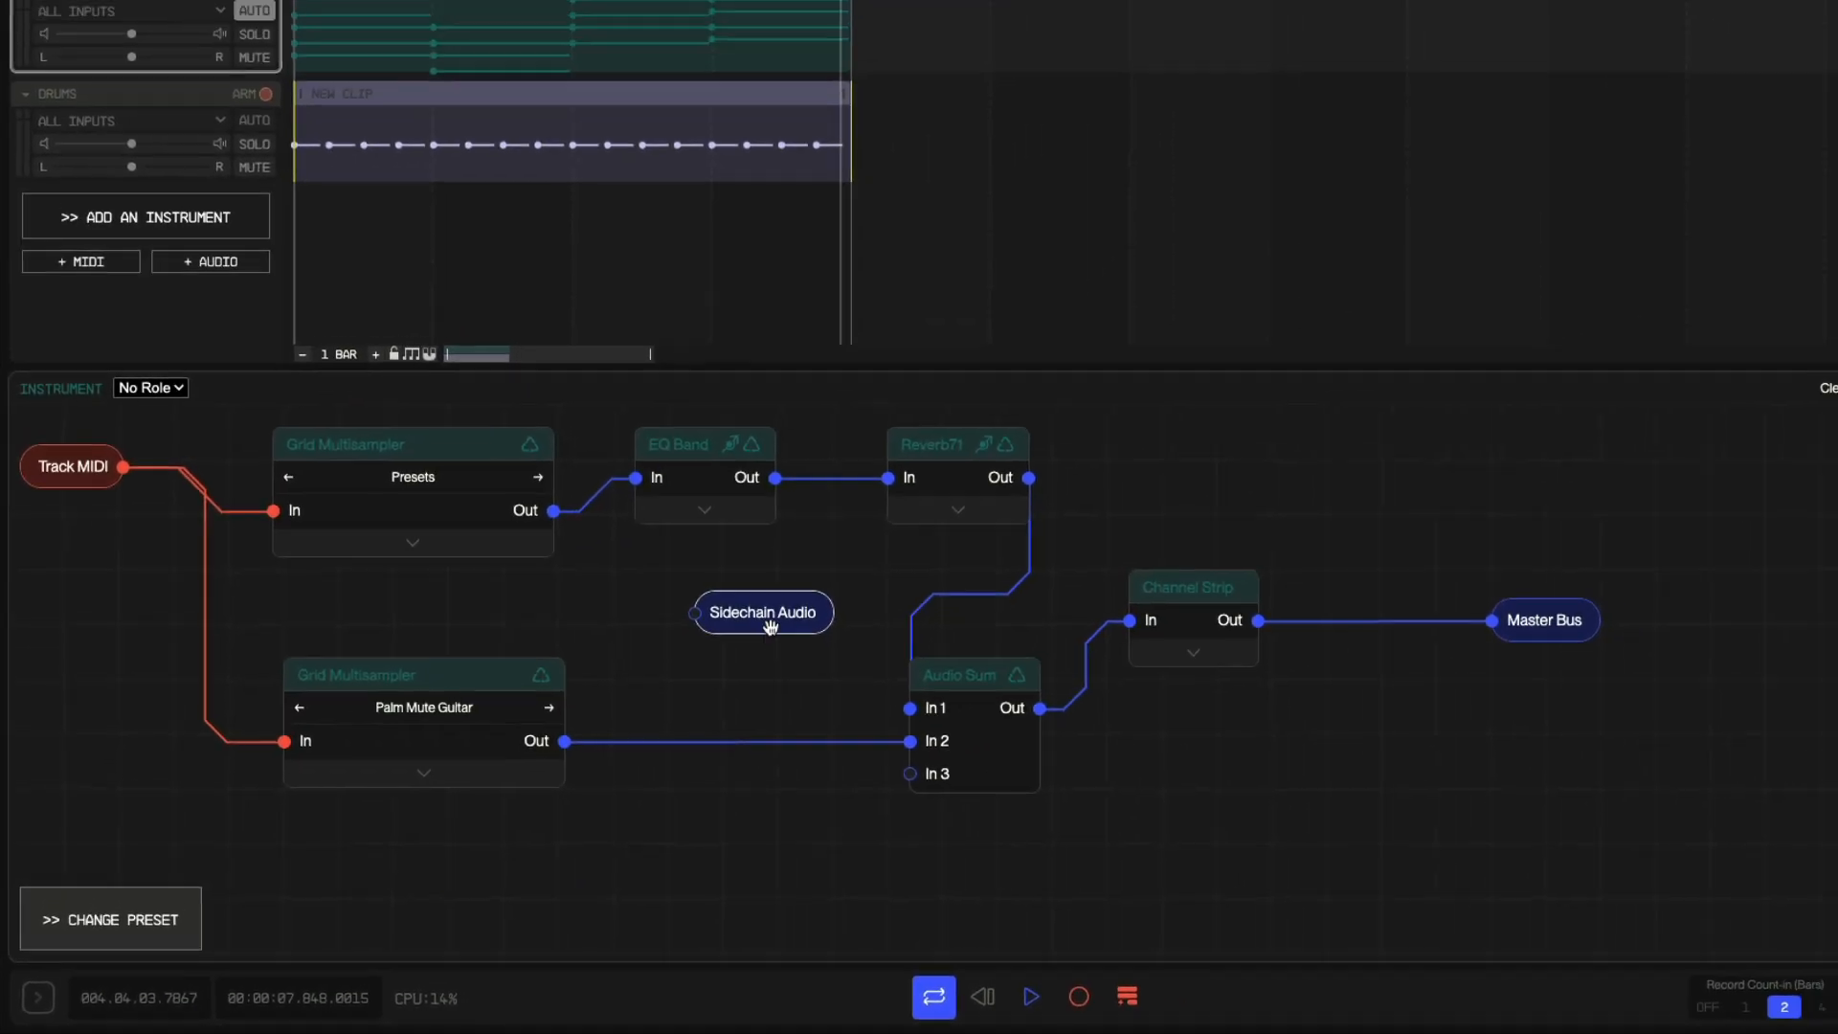
Place the Sidechain Audio portal above Master Bus and route the Channel Strip output to it instead of Master Bus
{"action": "left_click_drag", "start_coordinate": [1048, 685], "coordinate": [1278, 573]}
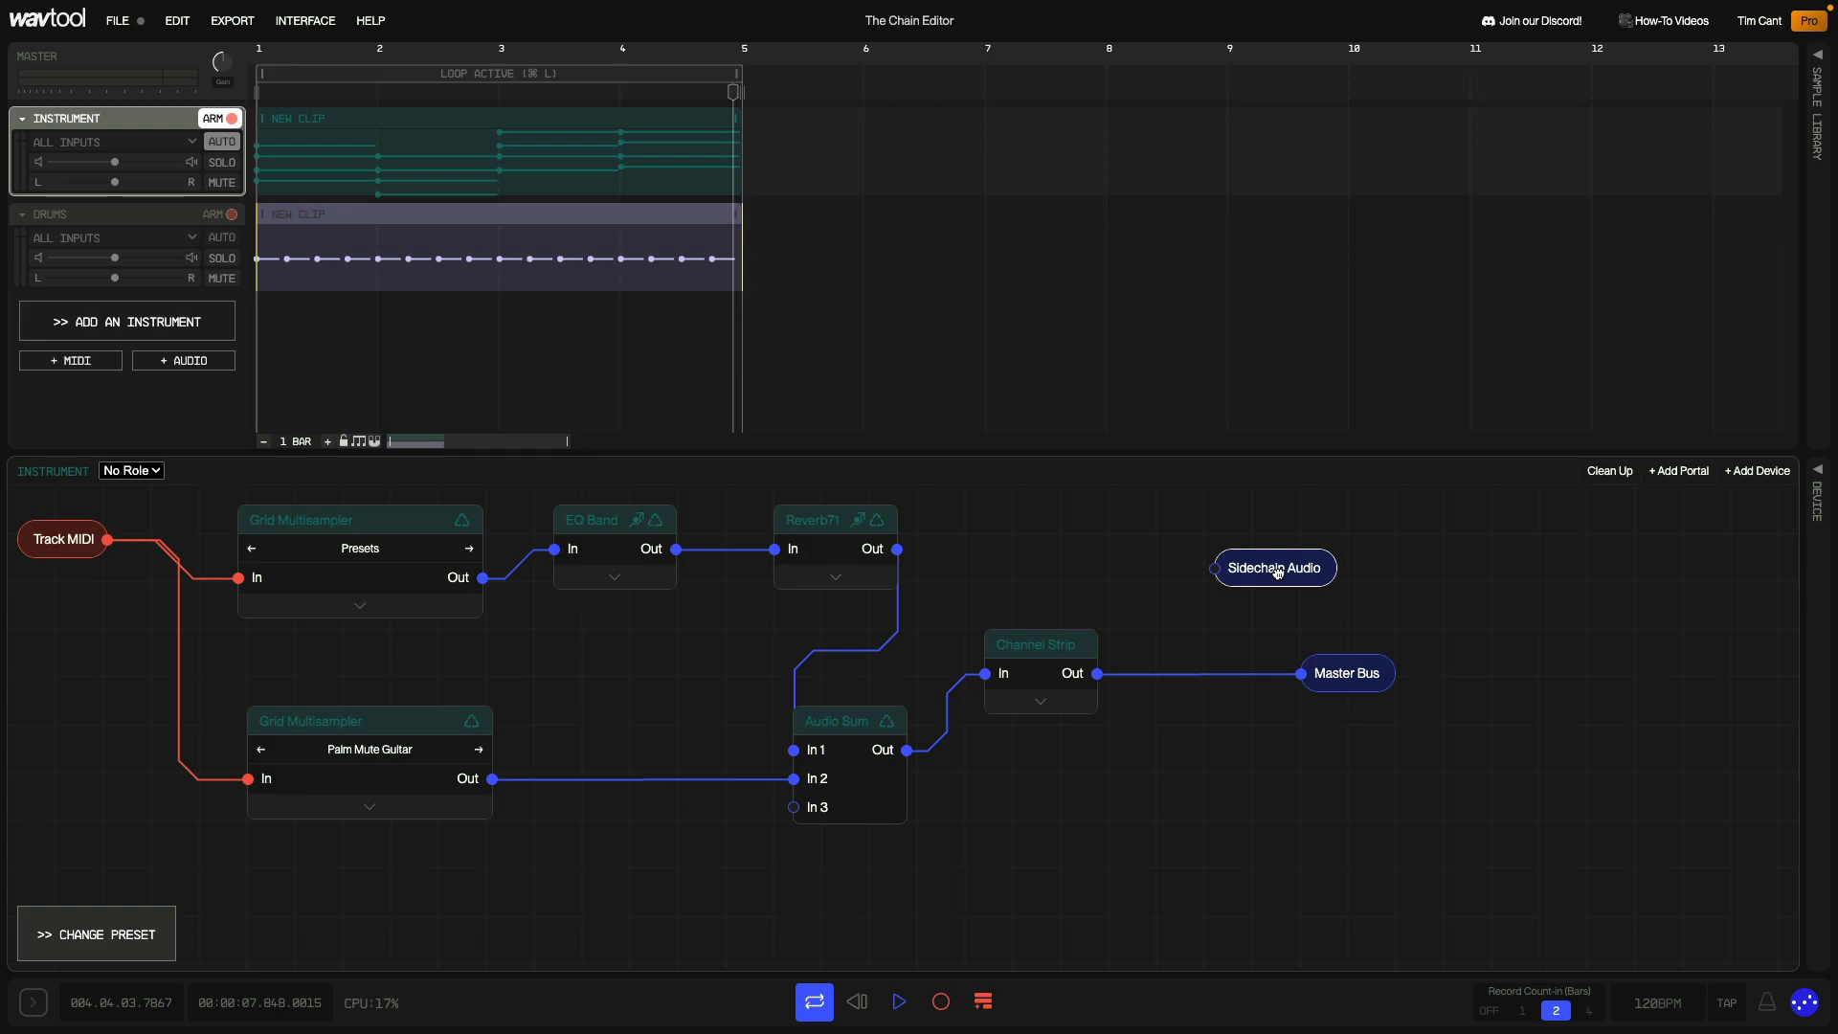
{"action": "left_click_drag", "start_coordinate": [1097, 673], "coordinate": [1214, 571]}
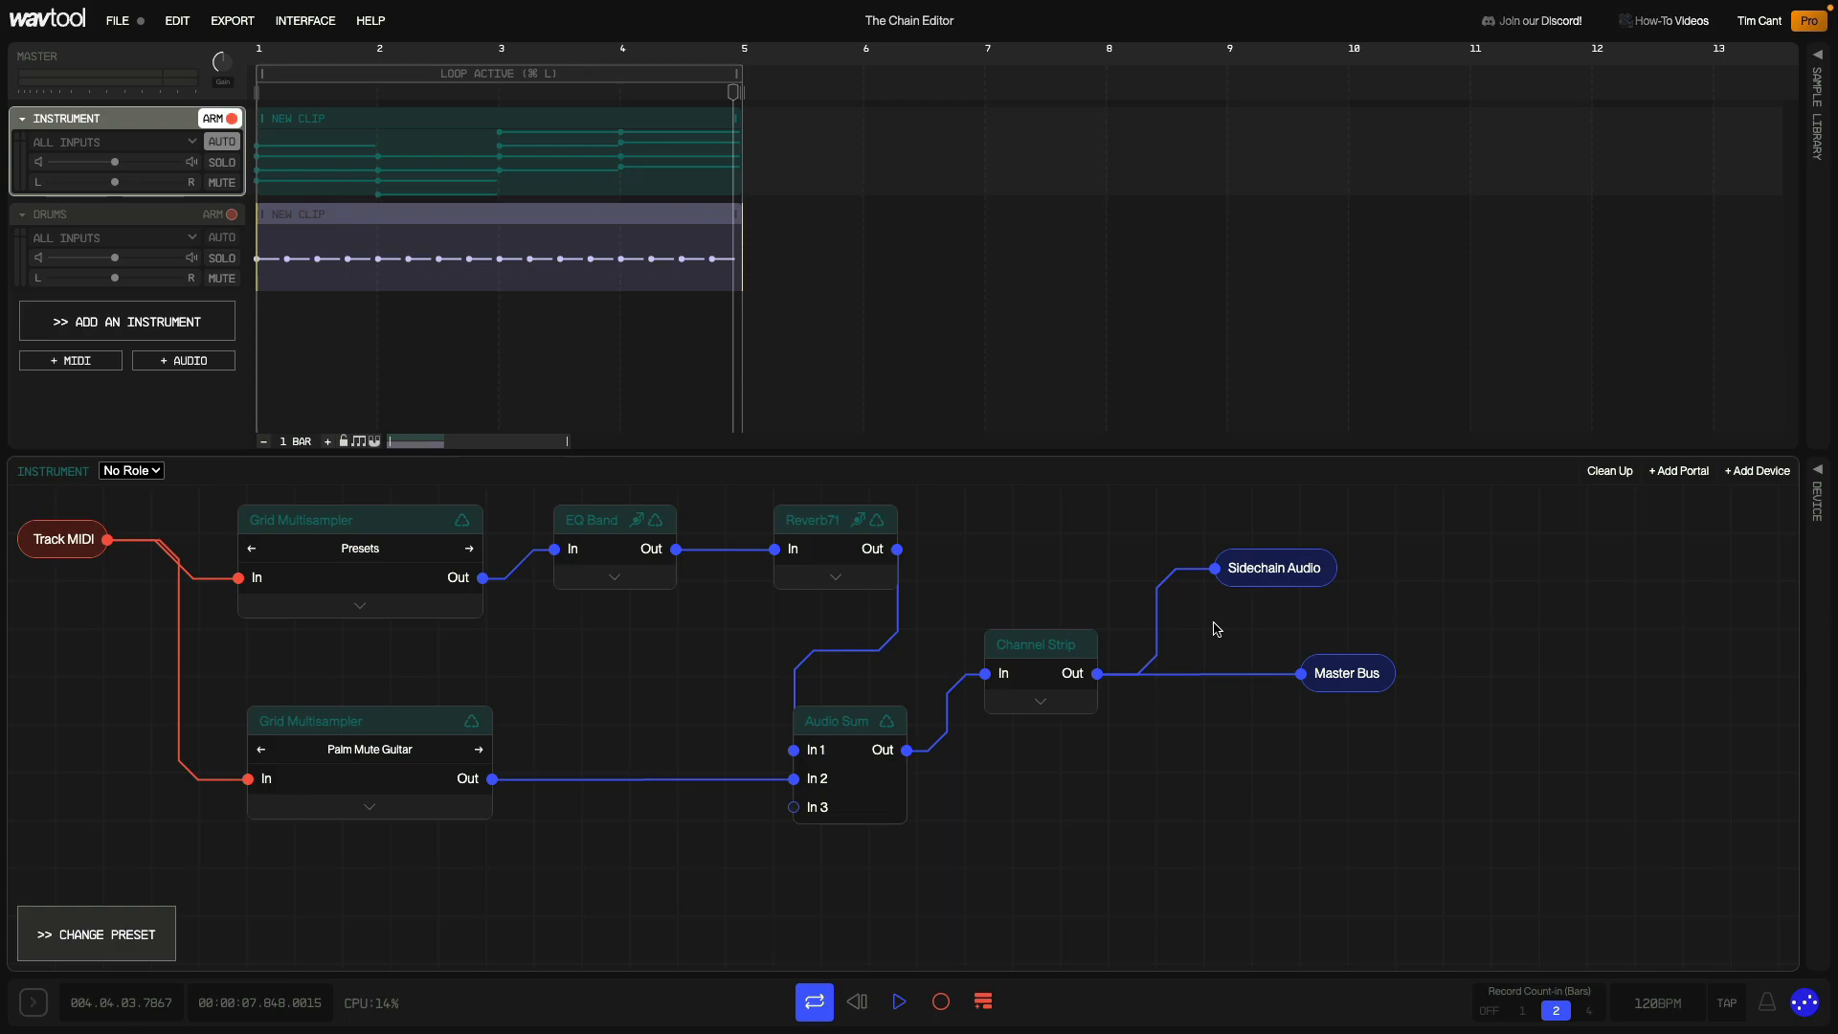
{"action": "left_click", "coordinate": [1299, 675]}
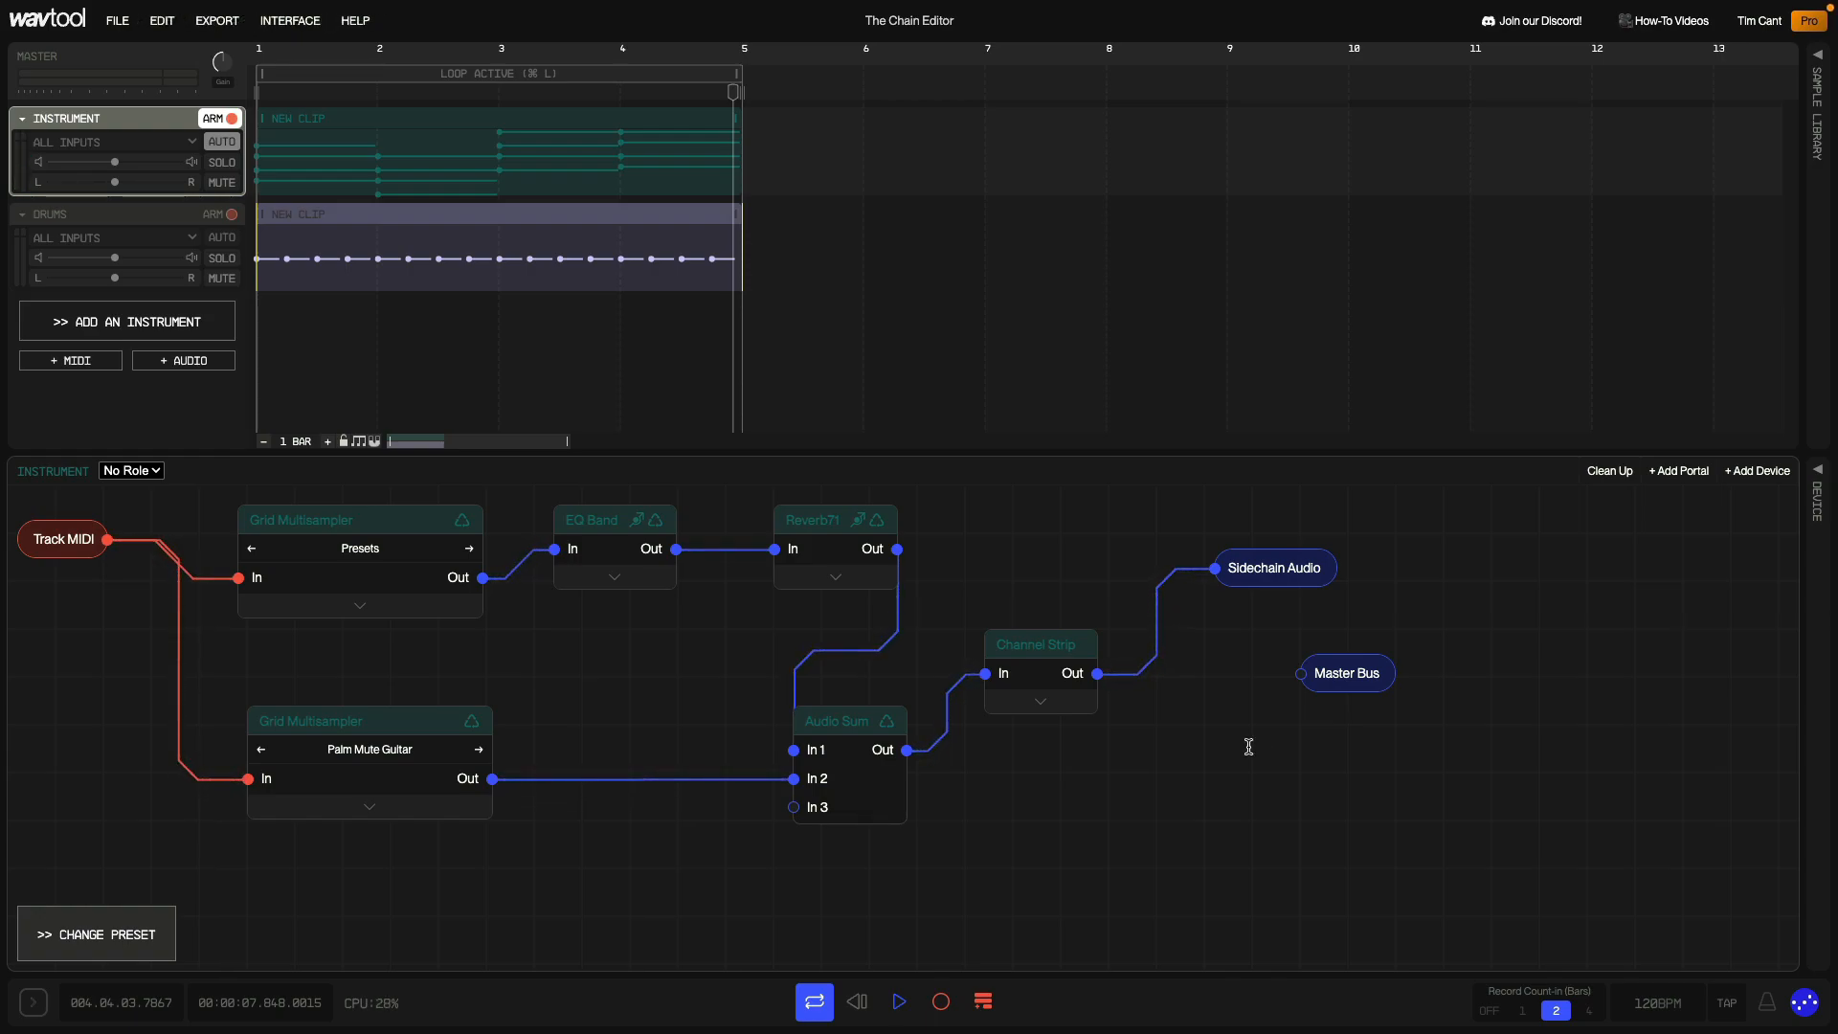
Add the Sidechain Audio emitter portal to the Master chain, clean up the layout, and connect the portal to Send Sum In 3
{"action": "left_click", "coordinate": [124, 62]}
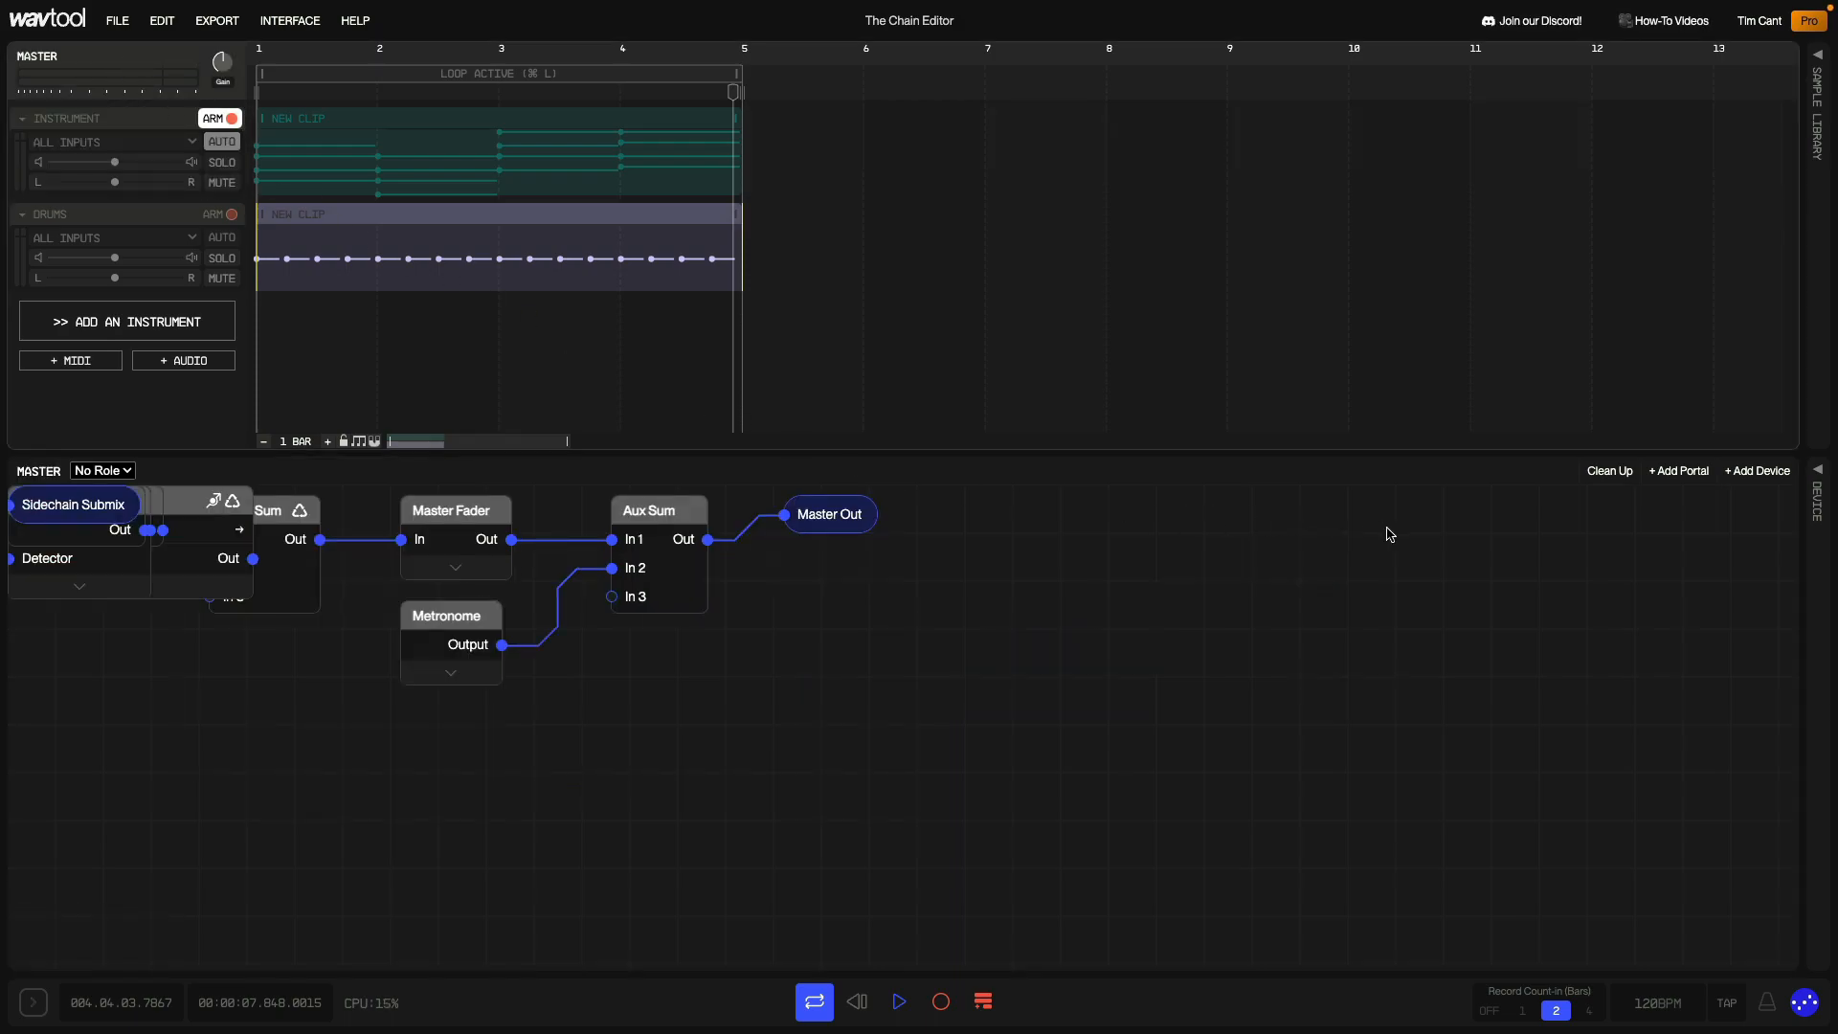
{"action": "left_click", "coordinate": [1671, 471]}
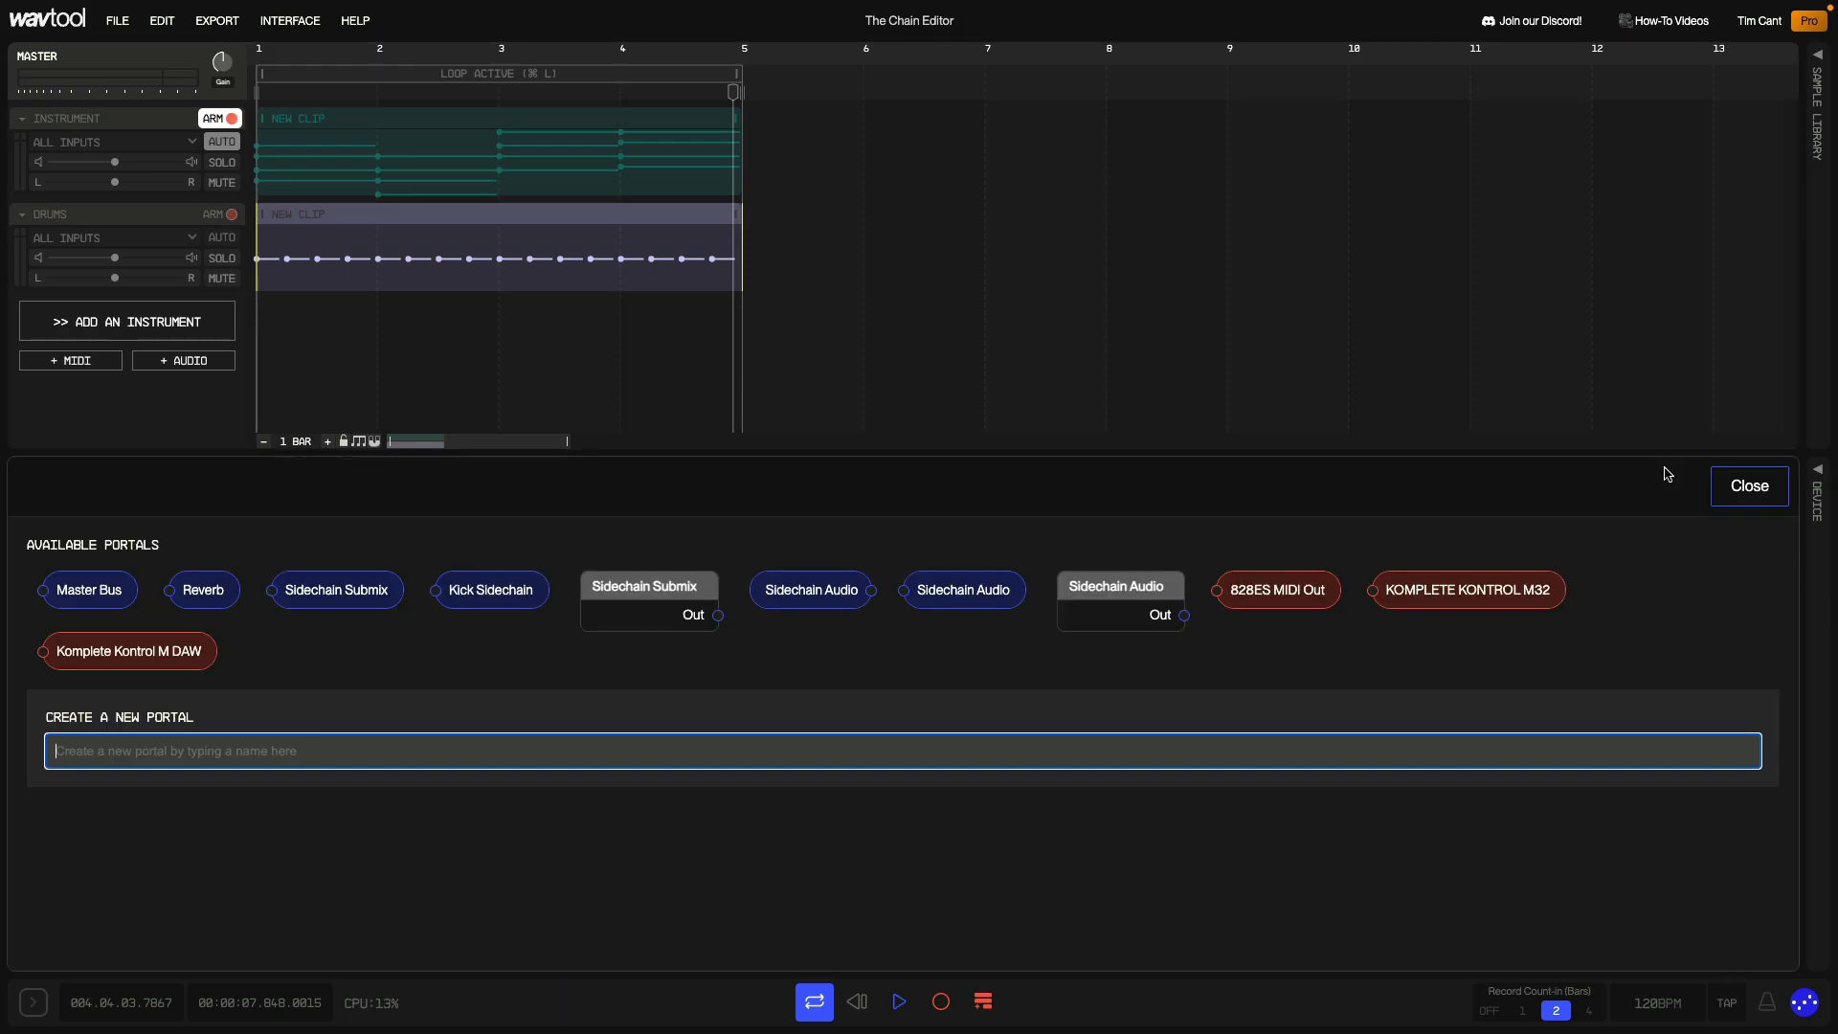
{"action": "left_click", "coordinate": [815, 587]}
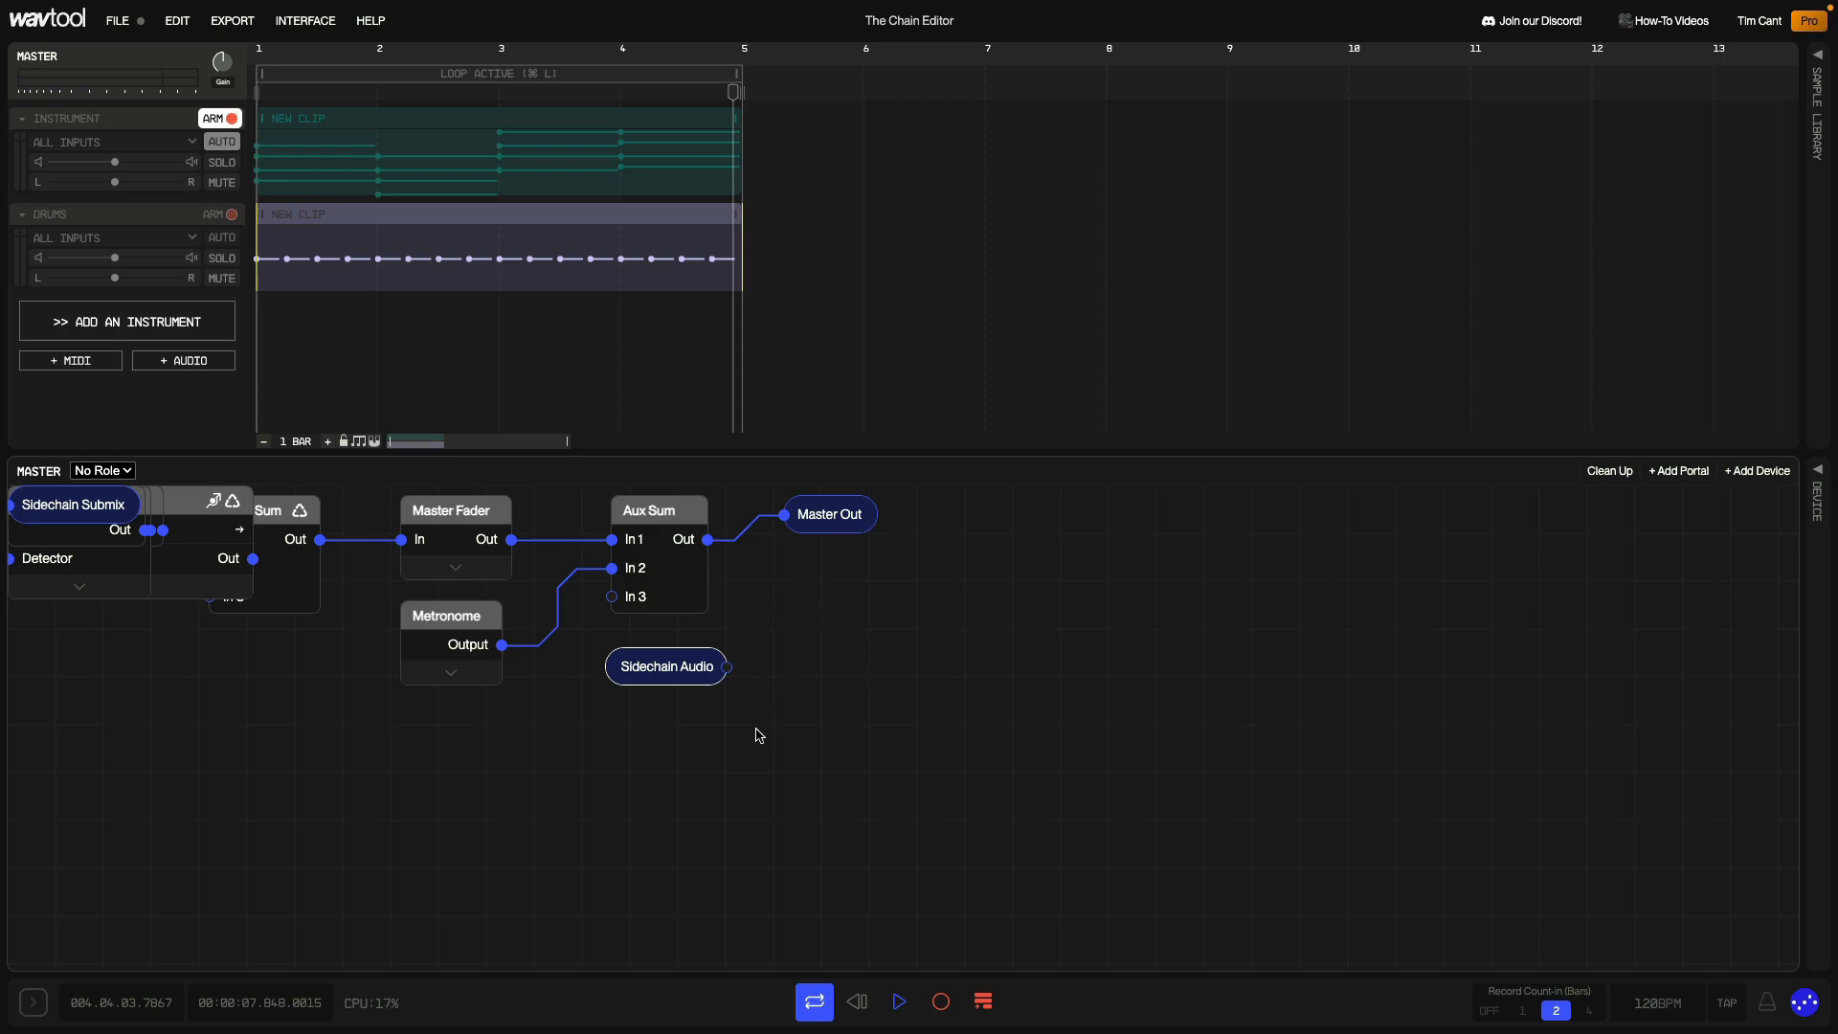
{"action": "left_click", "coordinate": [1604, 472]}
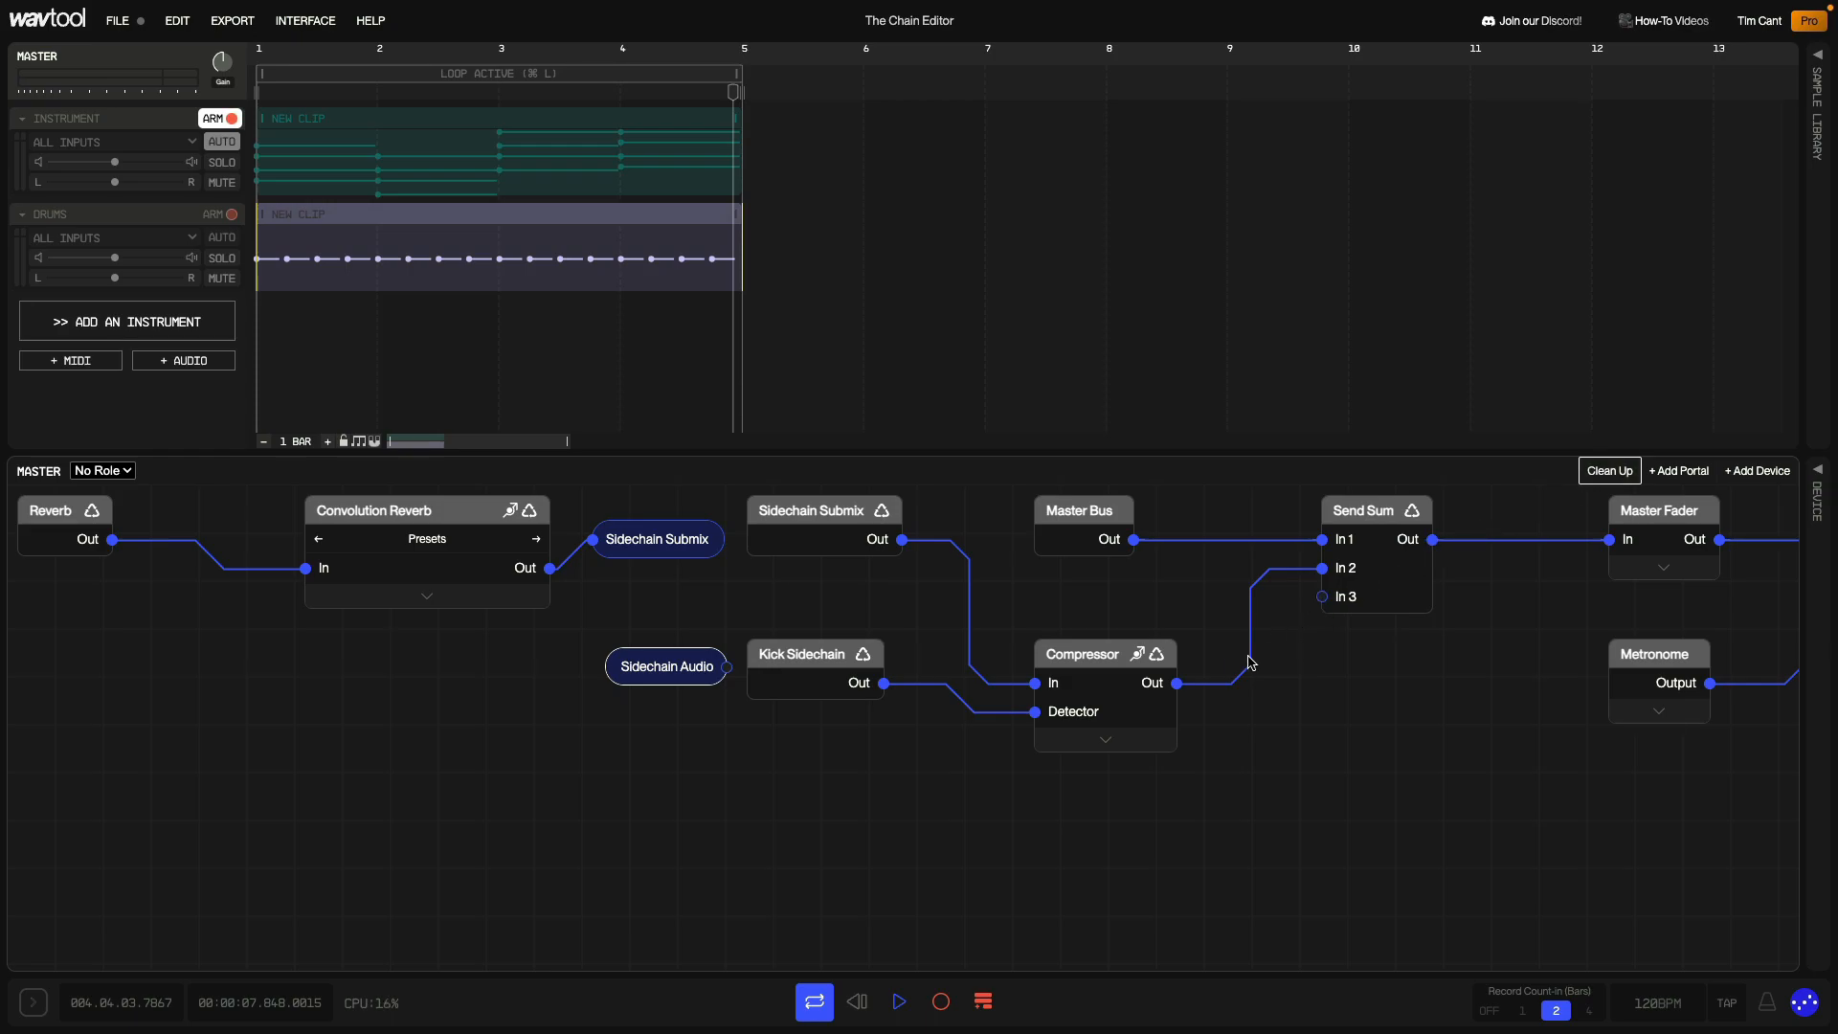
{"action": "left_click_drag", "start_coordinate": [679, 675], "coordinate": [1322, 599]}
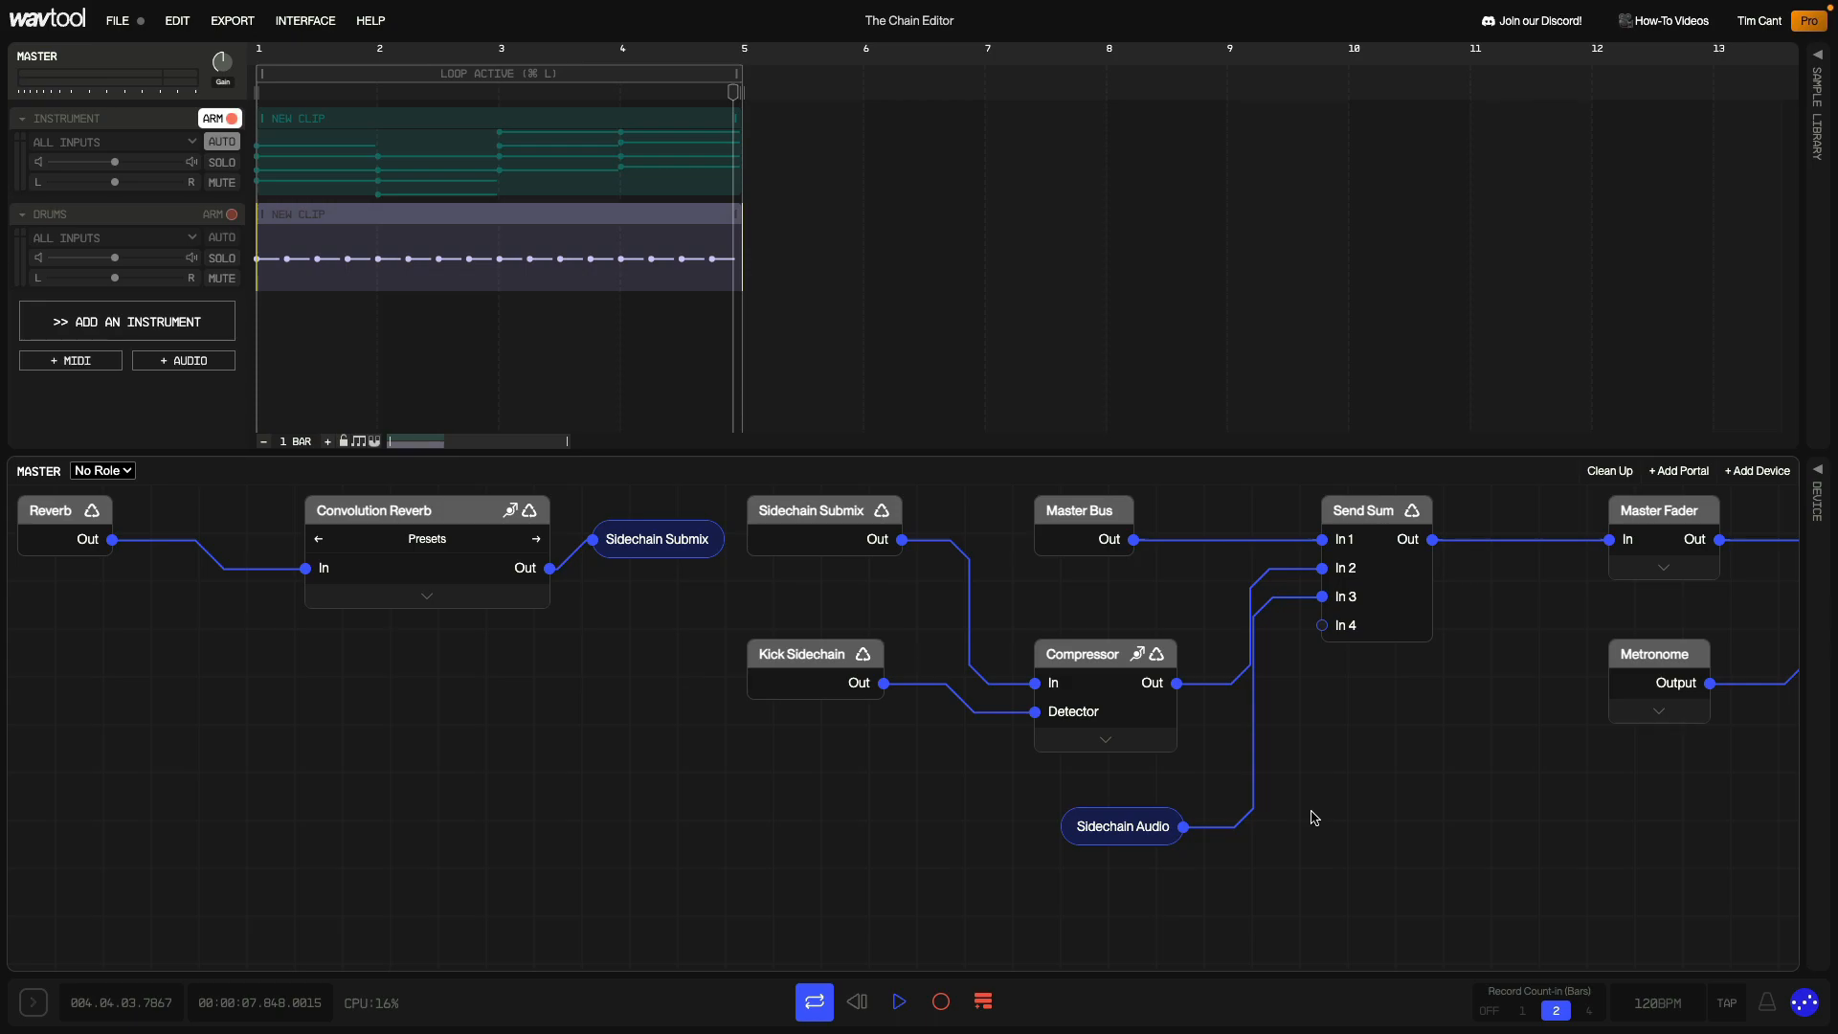
Add a Compressor from the Dynamics category to the Master chain and place it beside the Sidechain Audio portal
{"action": "left_click", "coordinate": [1761, 471]}
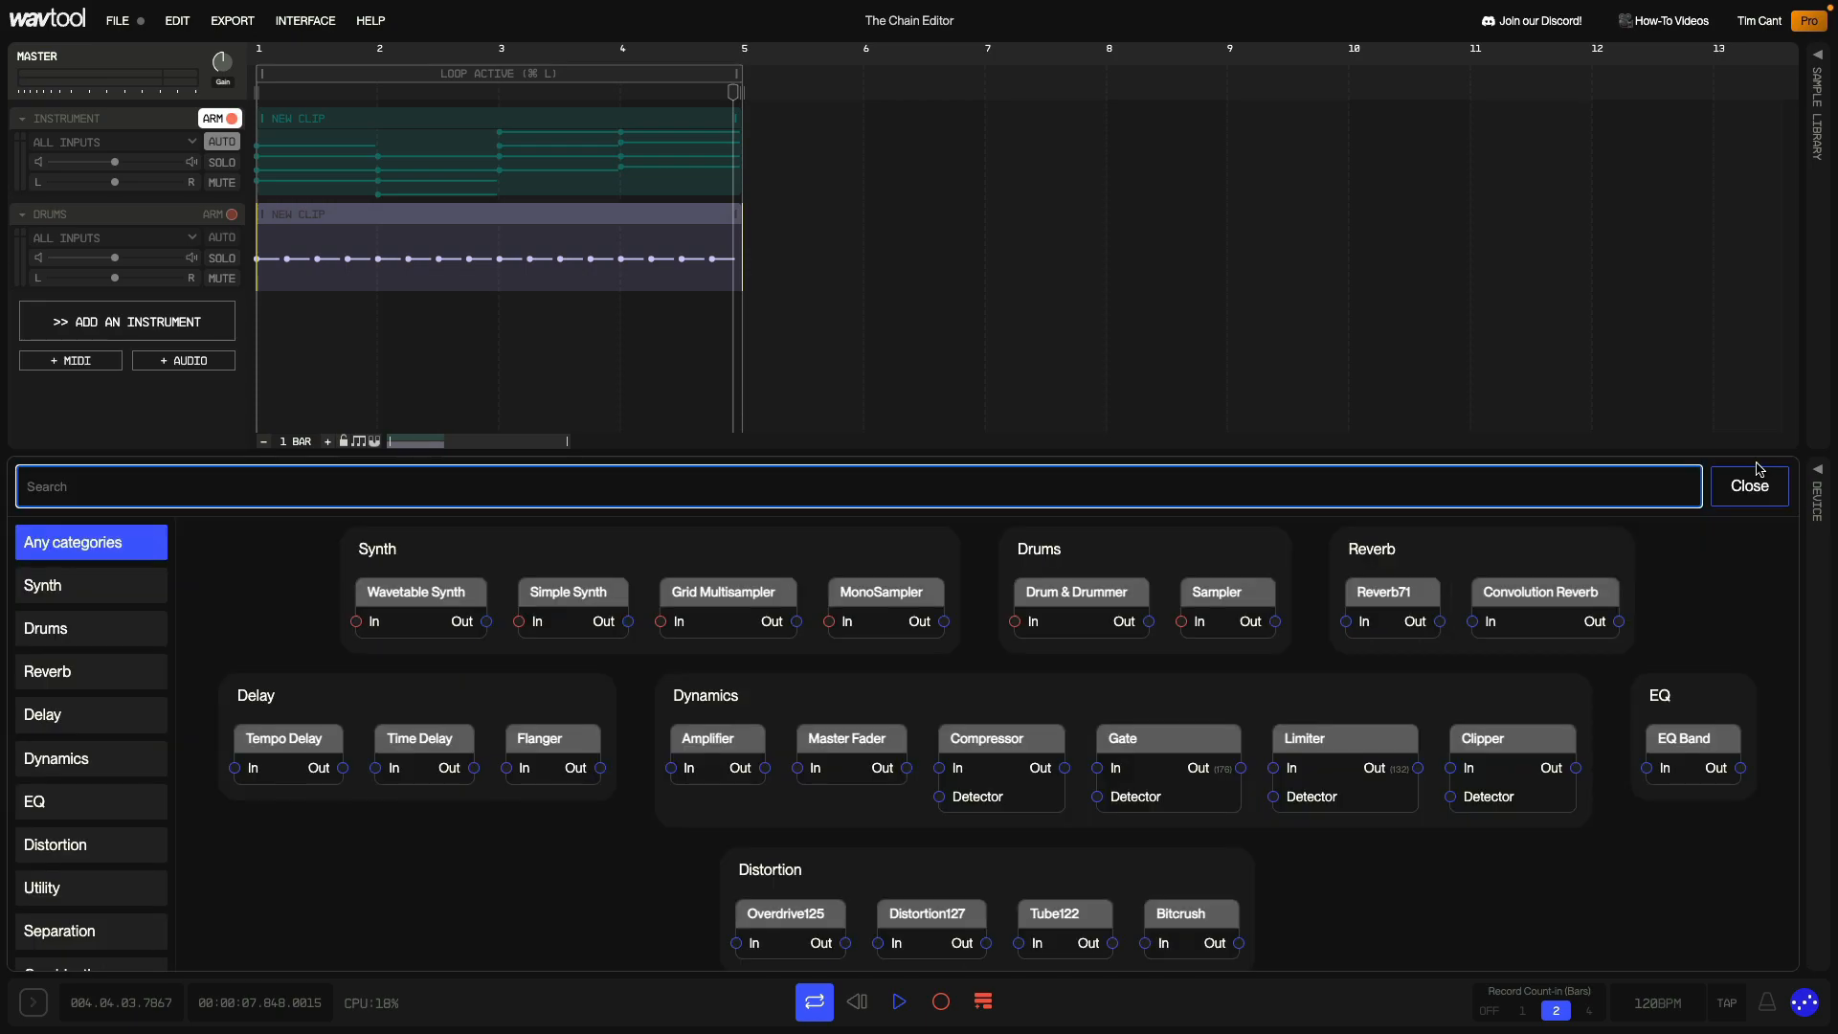
{"action": "left_click", "coordinate": [83, 763]}
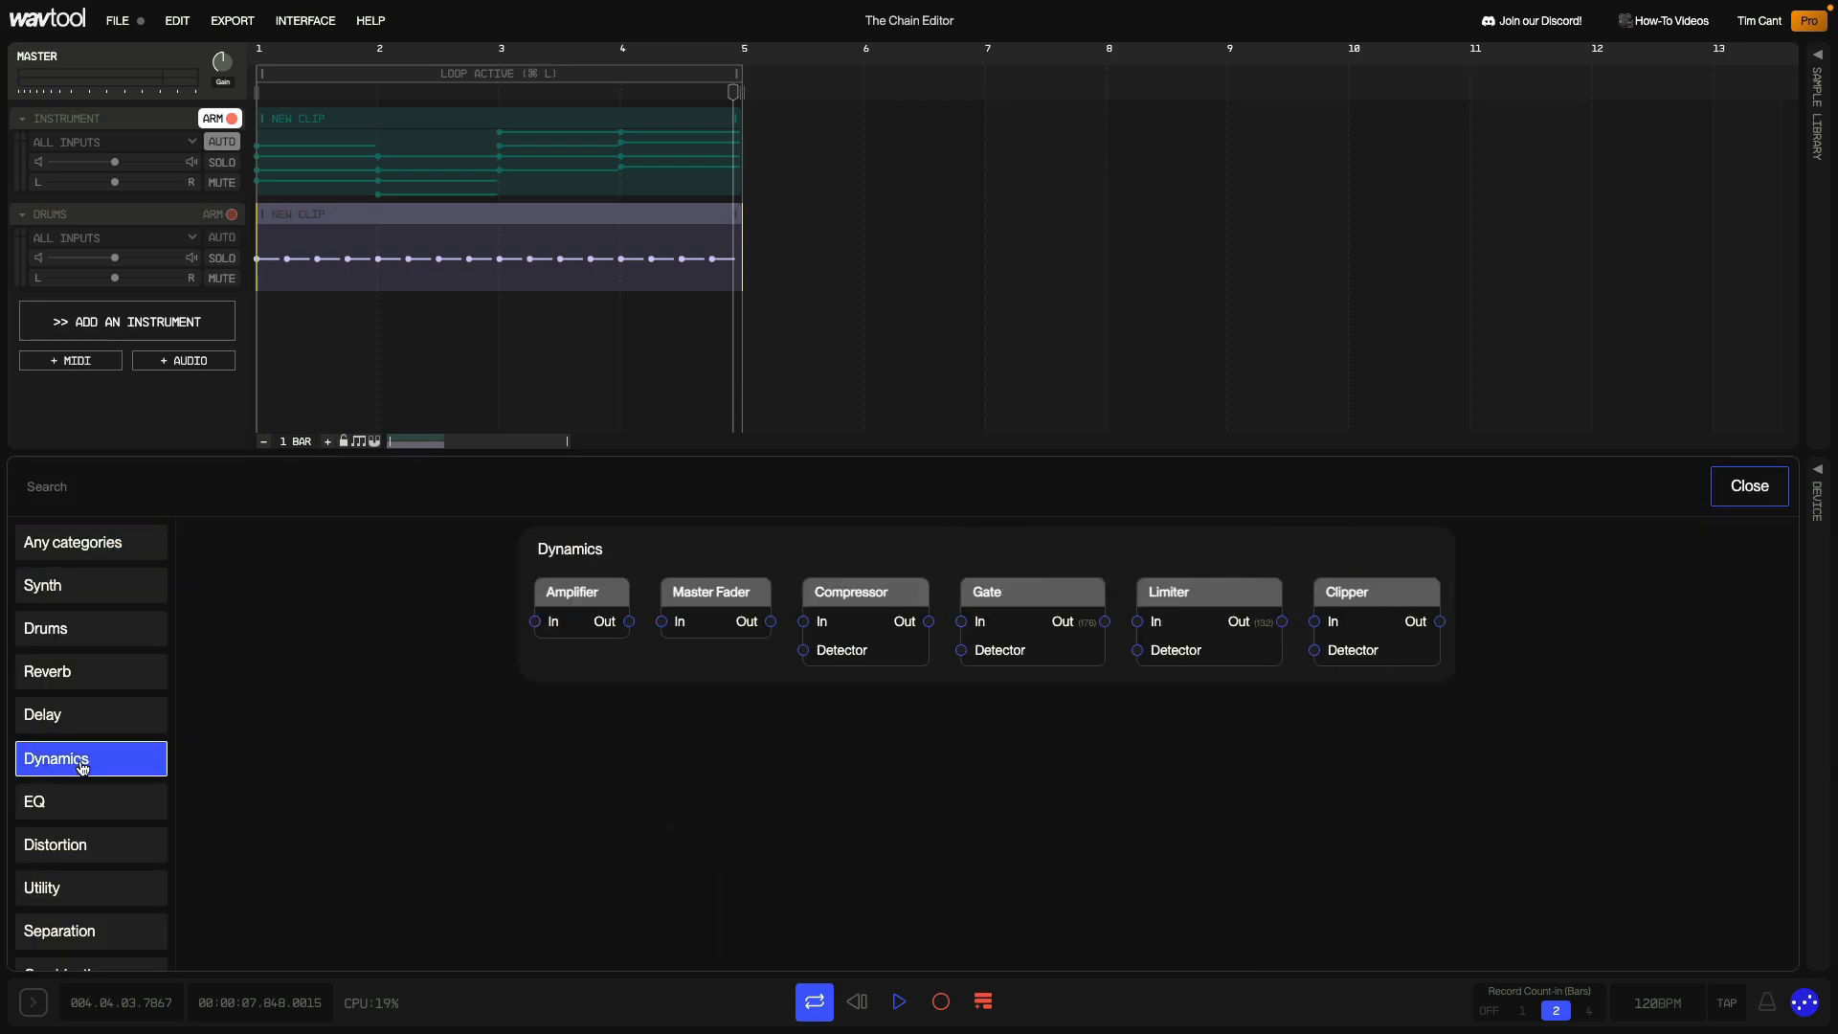
{"action": "left_click", "coordinate": [853, 596]}
{"action": "left_click_drag", "start_coordinate": [677, 663], "coordinate": [1391, 771]}
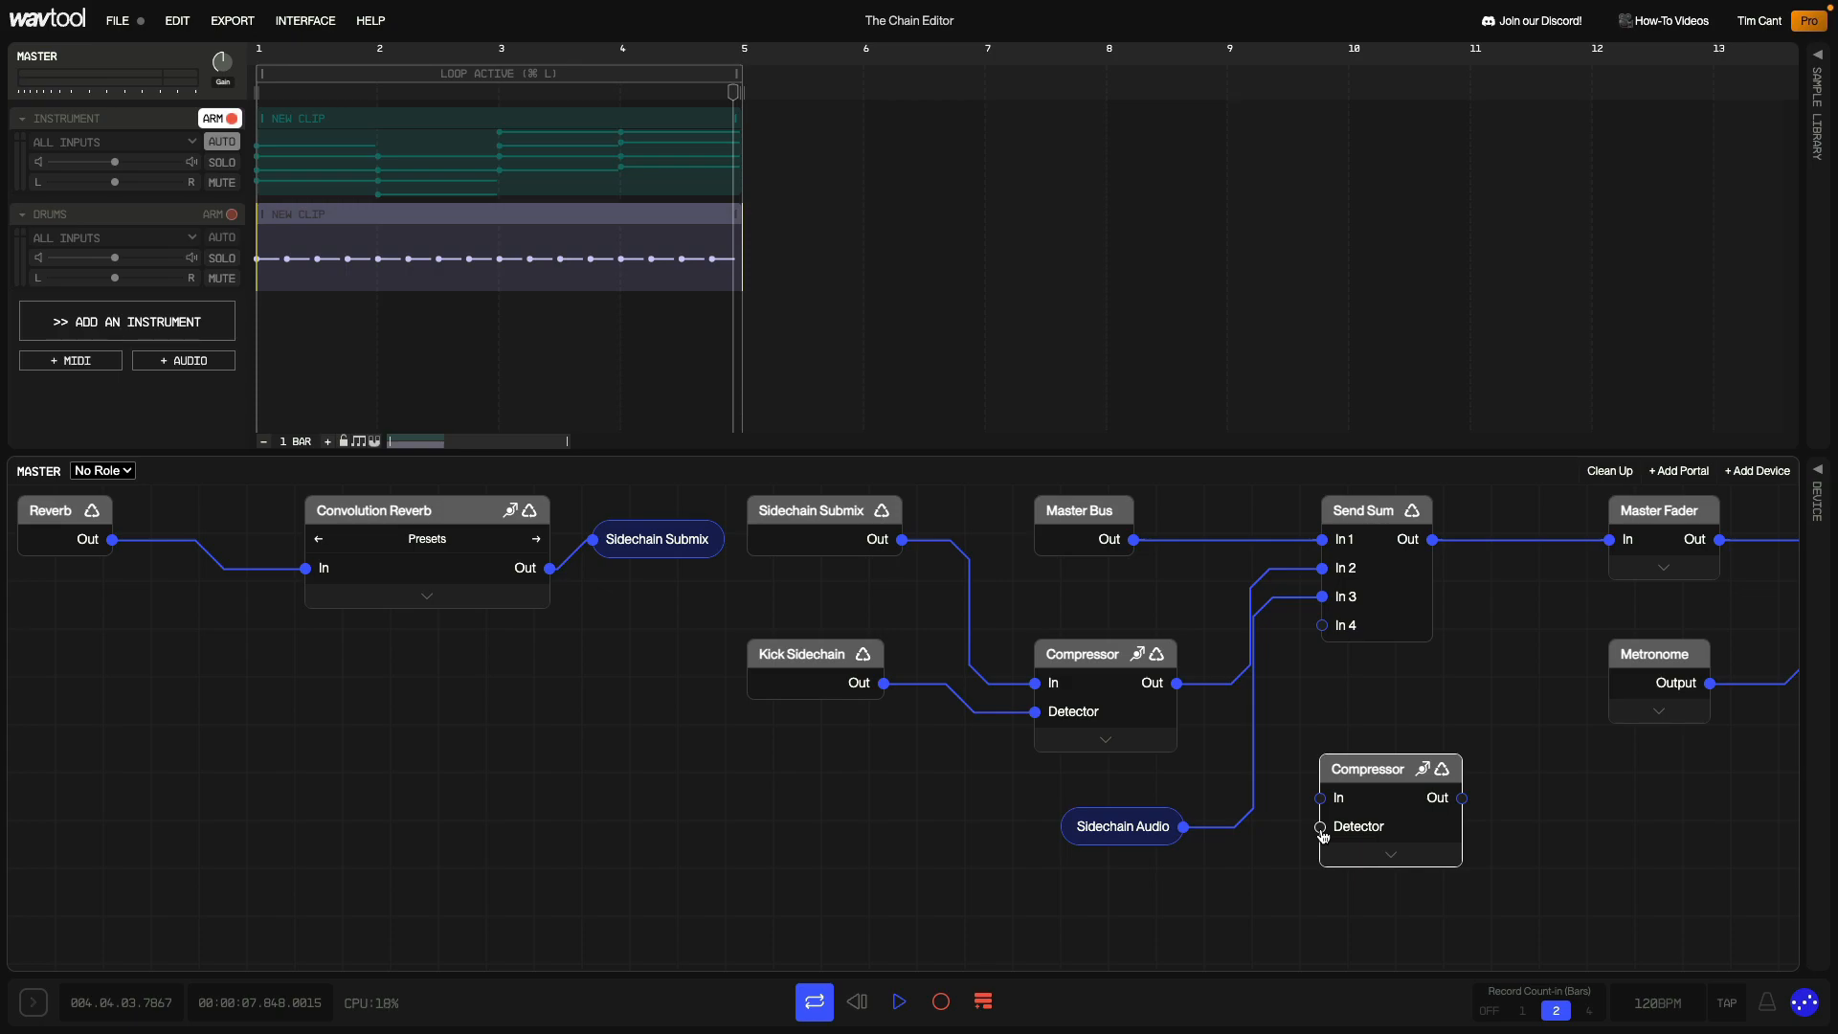
Route Sidechain Audio through the new Compressor into Send Sum In 3, and reposition the portal and Compressor below the existing Compressor
{"action": "left_click_drag", "start_coordinate": [1183, 826], "coordinate": [1319, 799]}
{"action": "left_click_drag", "start_coordinate": [1463, 797], "coordinate": [1323, 597]}
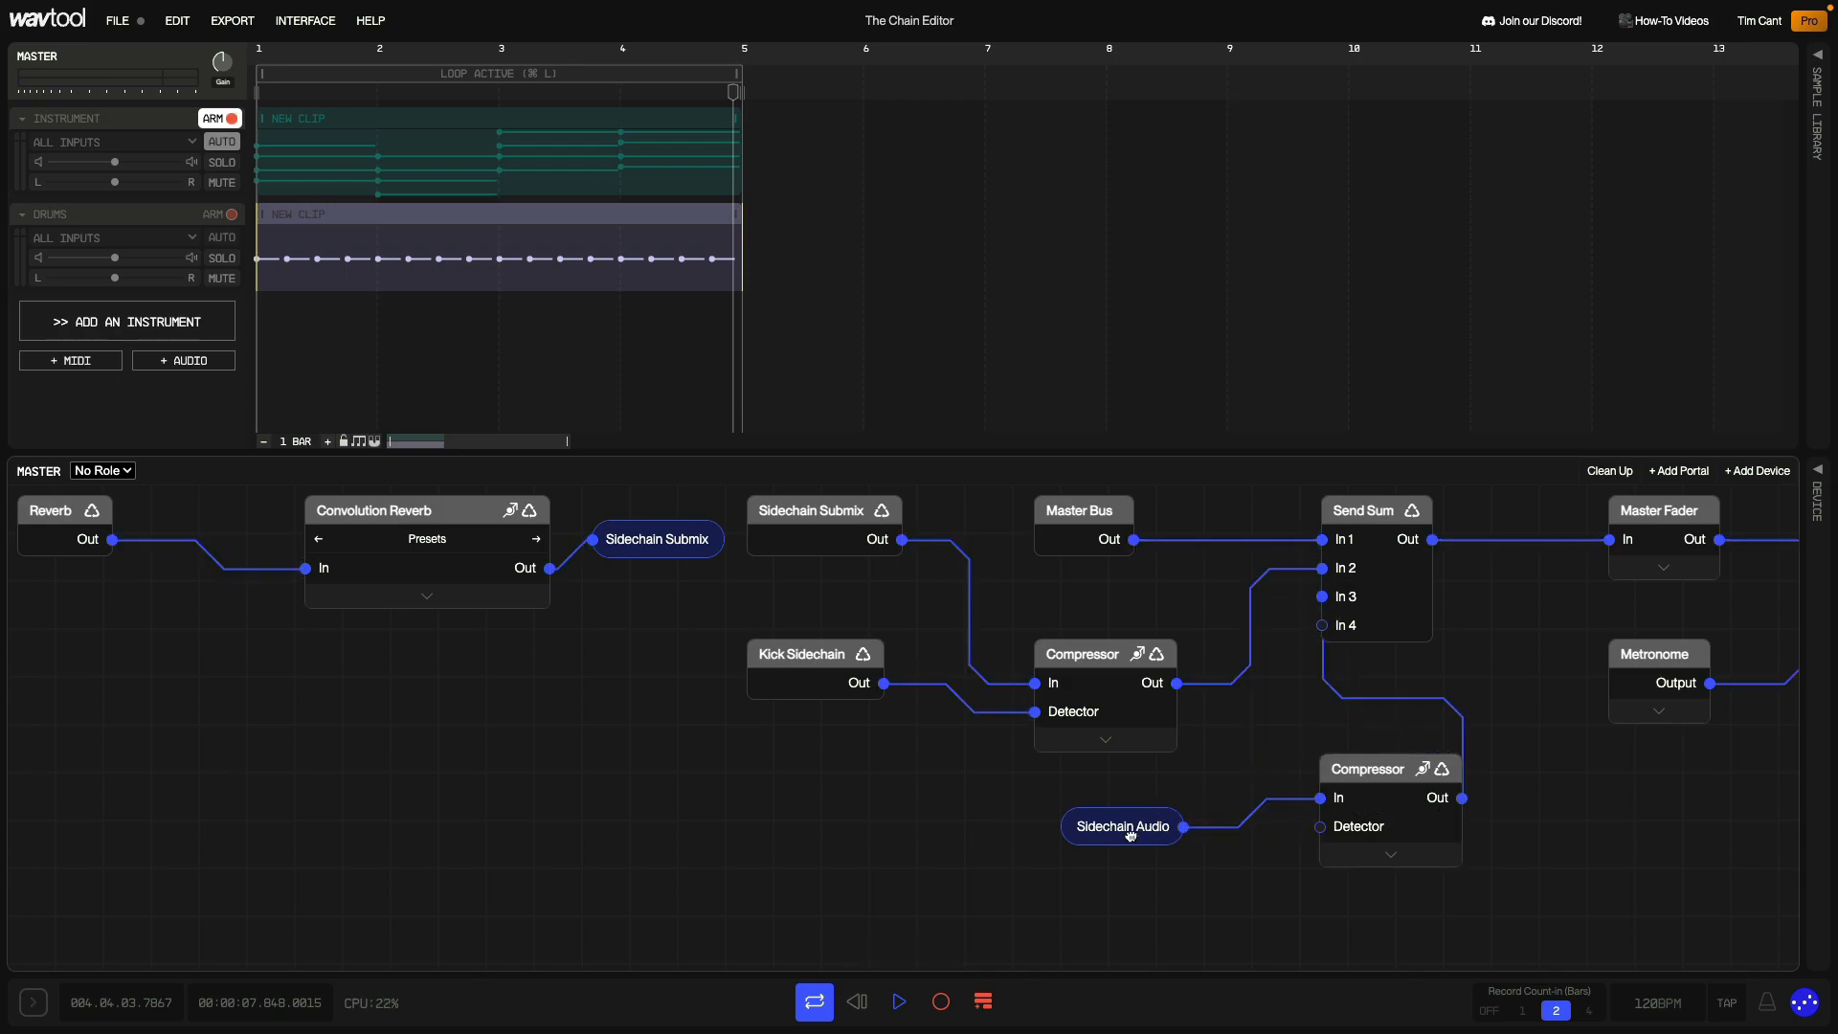
{"action": "left_click_drag", "start_coordinate": [1139, 830], "coordinate": [1005, 868]}
{"action": "left_click_drag", "start_coordinate": [1365, 778], "coordinate": [1203, 807]}
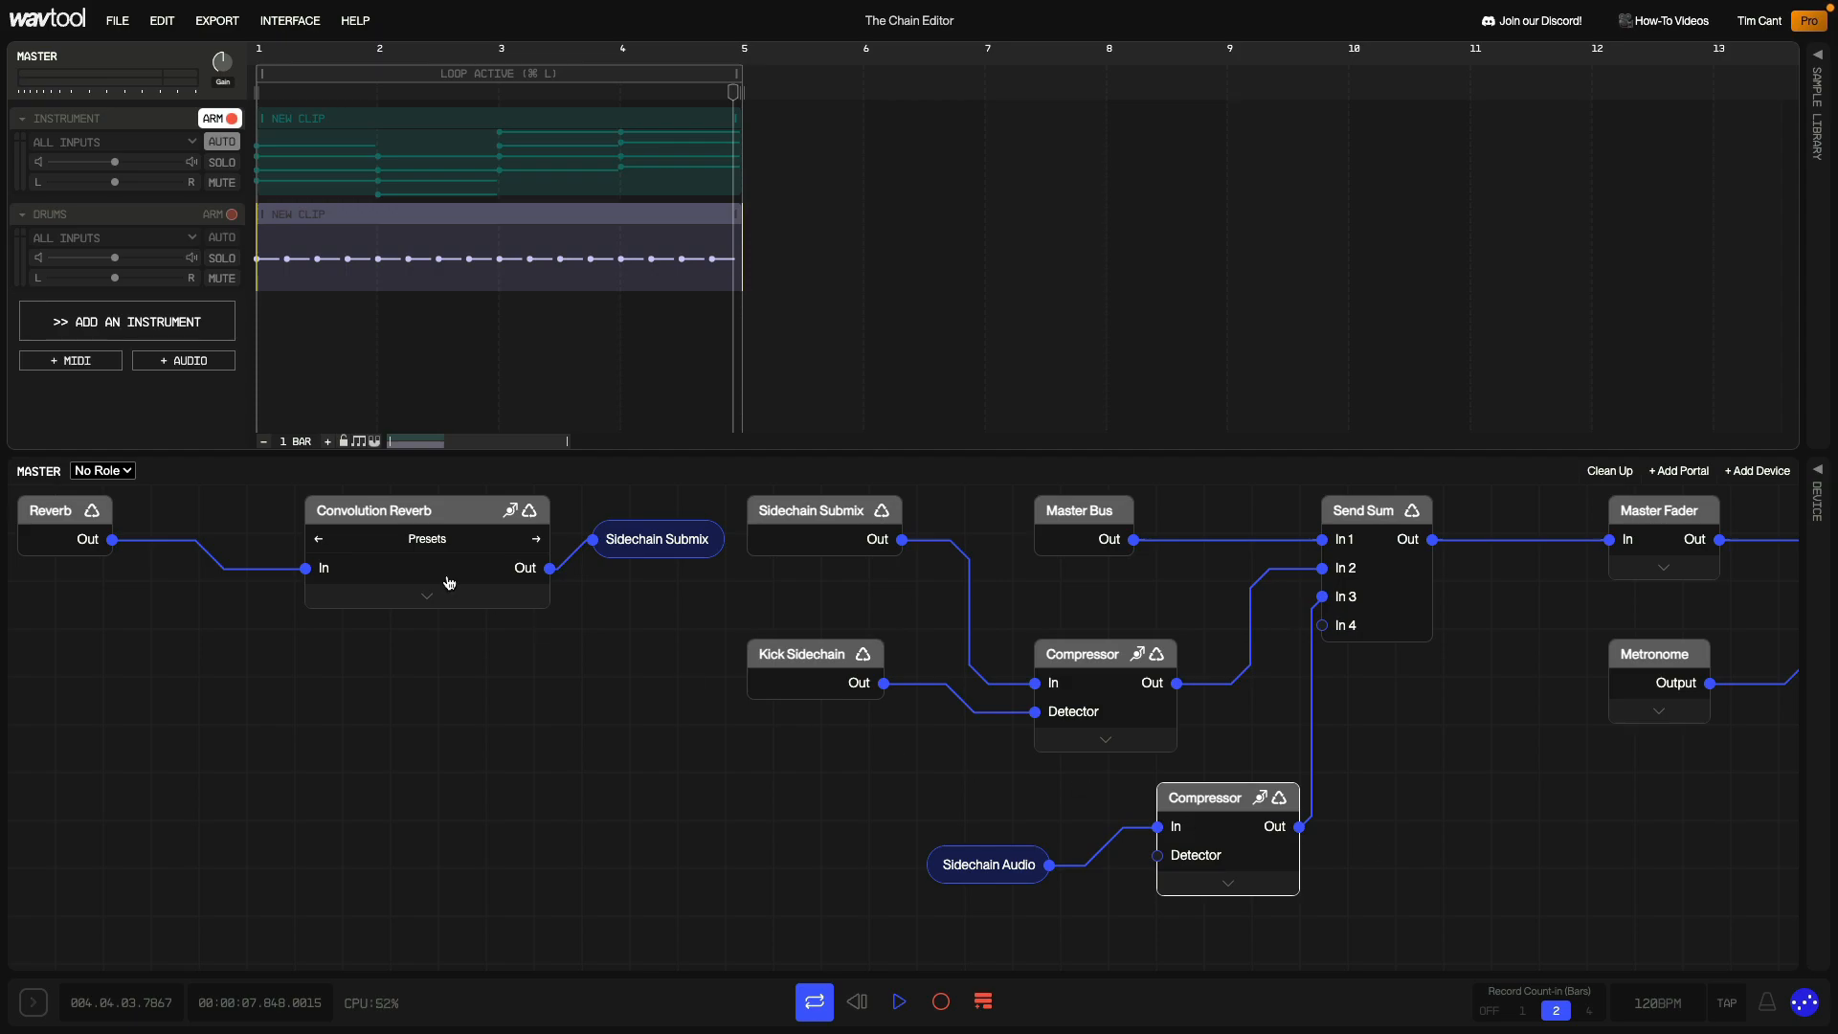
Create a stereo receiver portal named Sidechain Trigger in the Drums chain and connect the Channel Strip output to it
{"action": "left_click", "coordinate": [121, 221]}
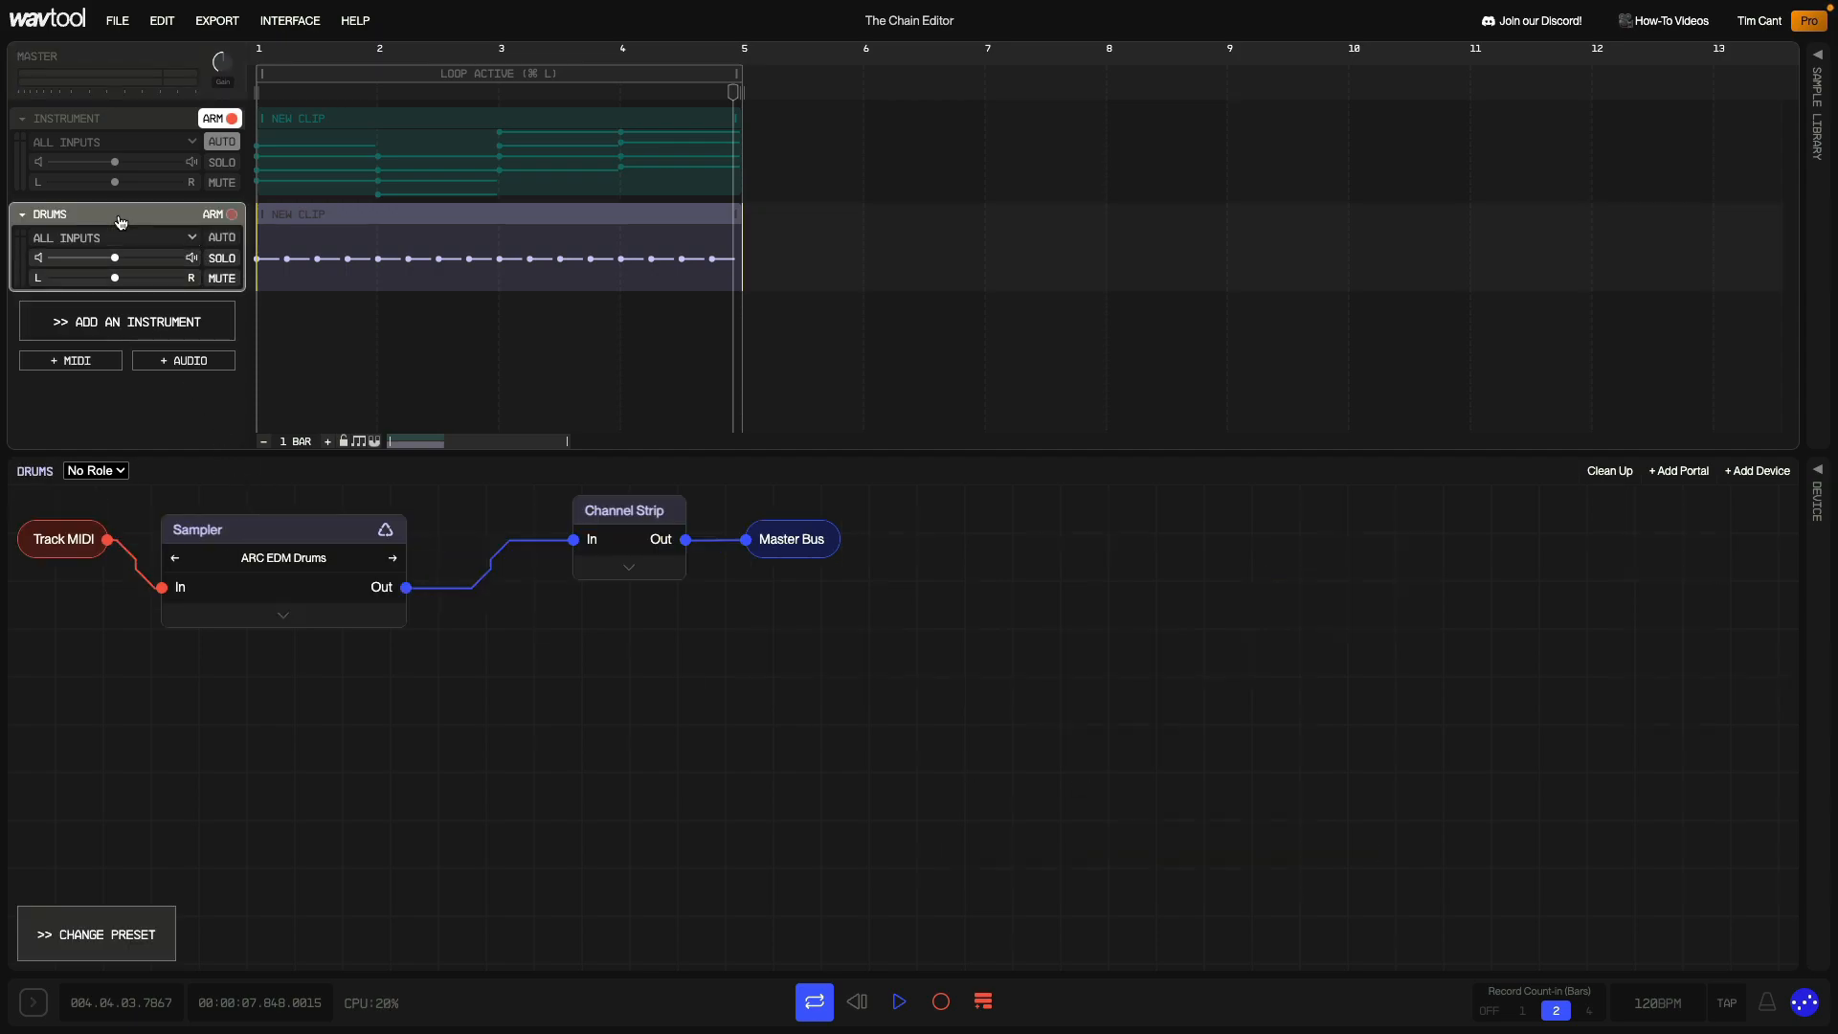
{"action": "left_click", "coordinate": [1661, 472]}
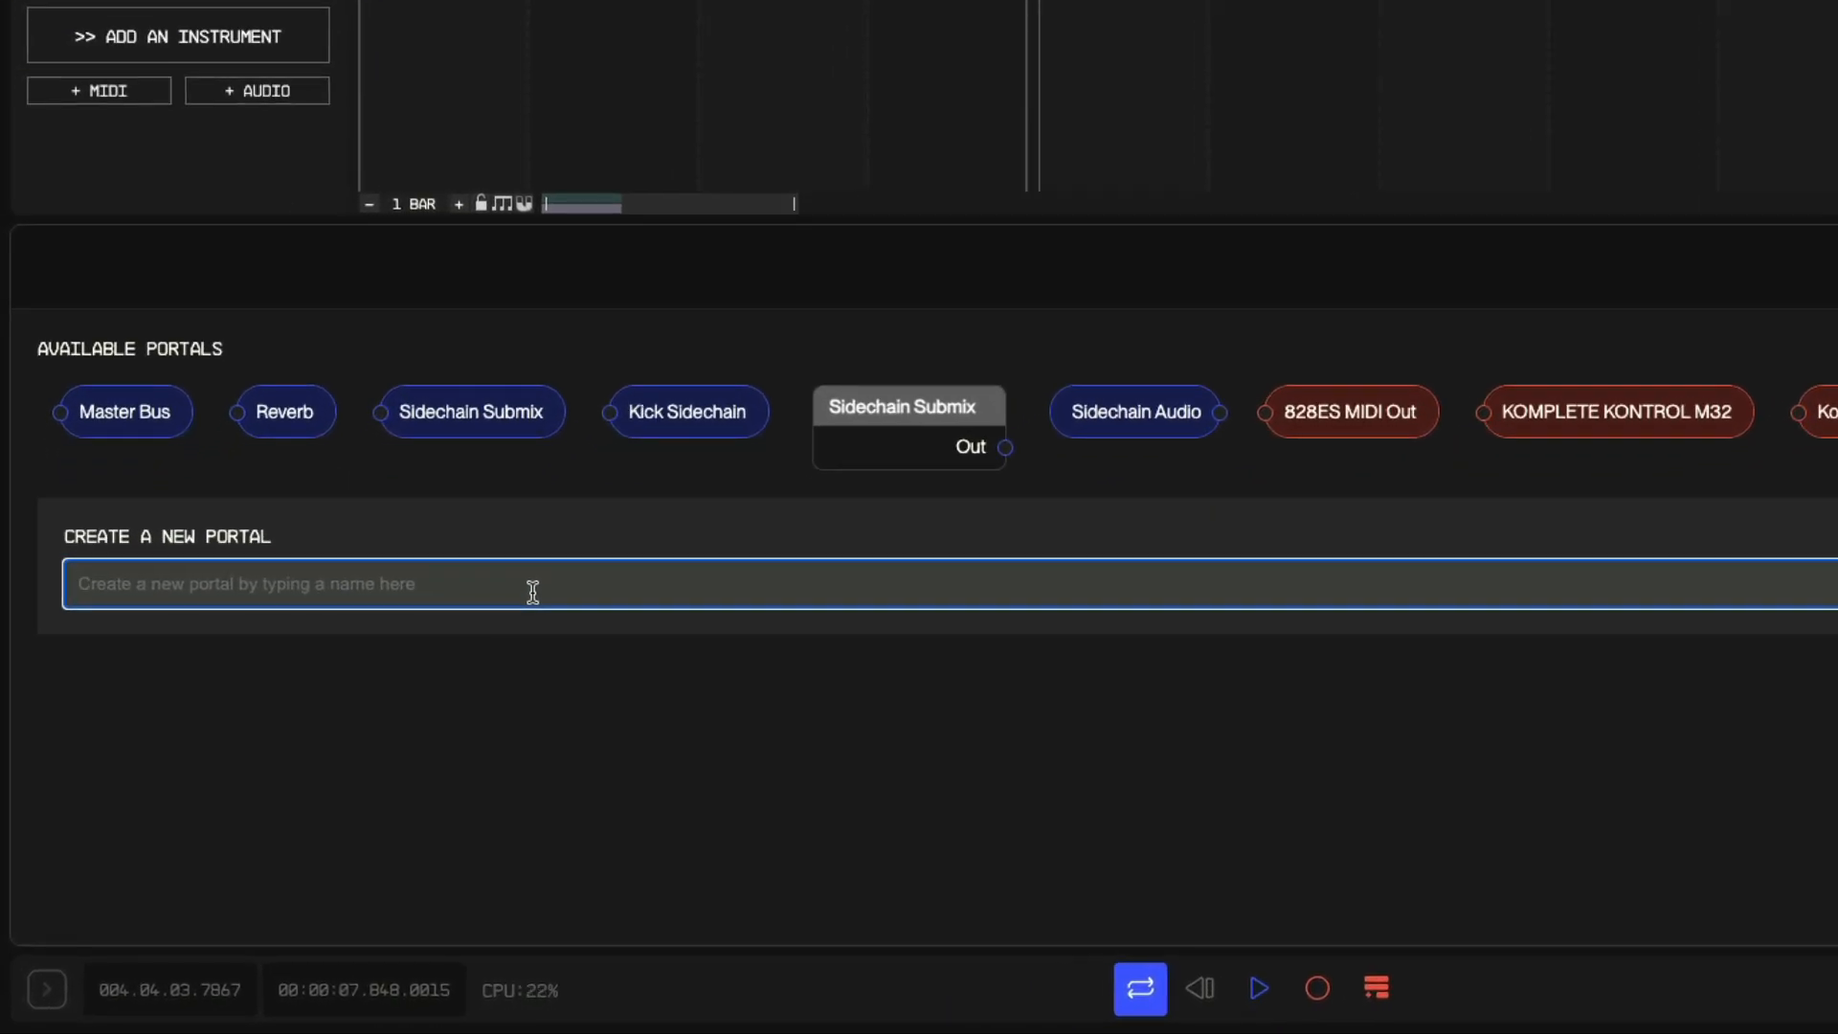
{"action": "type", "text": "Sidechain Trigger"}
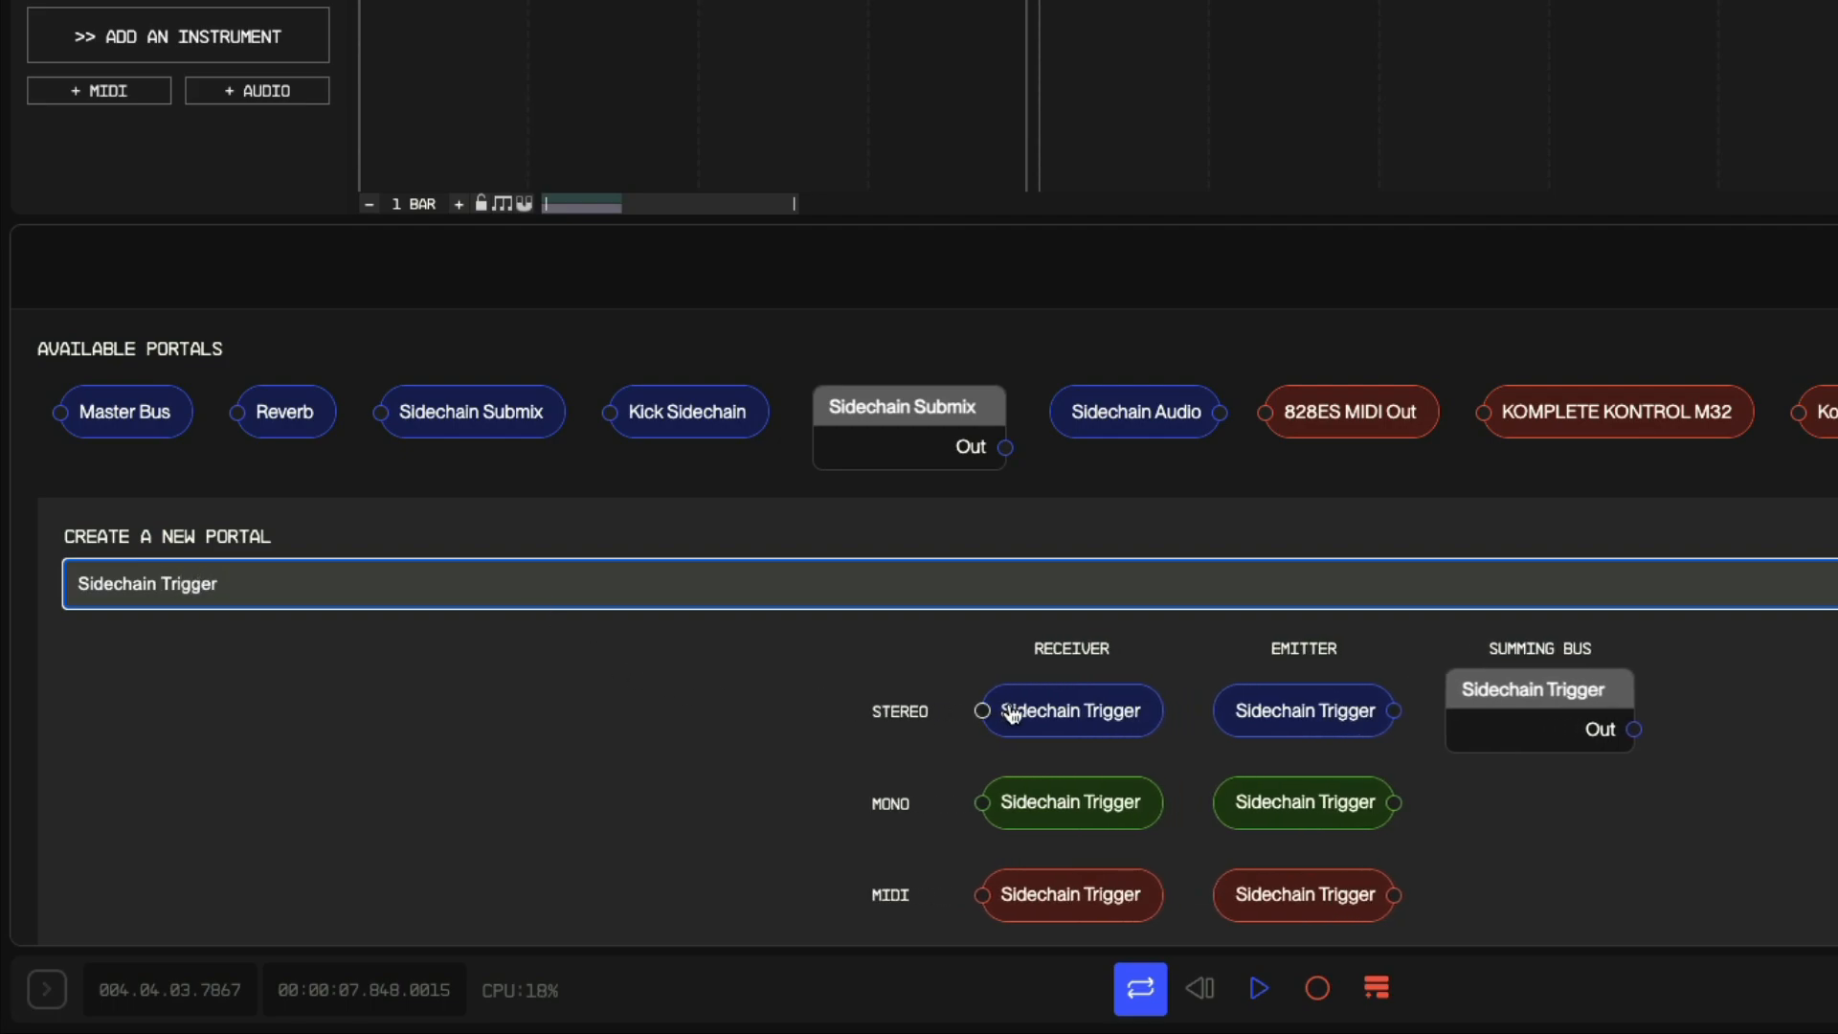
{"action": "left_click", "coordinate": [1049, 711]}
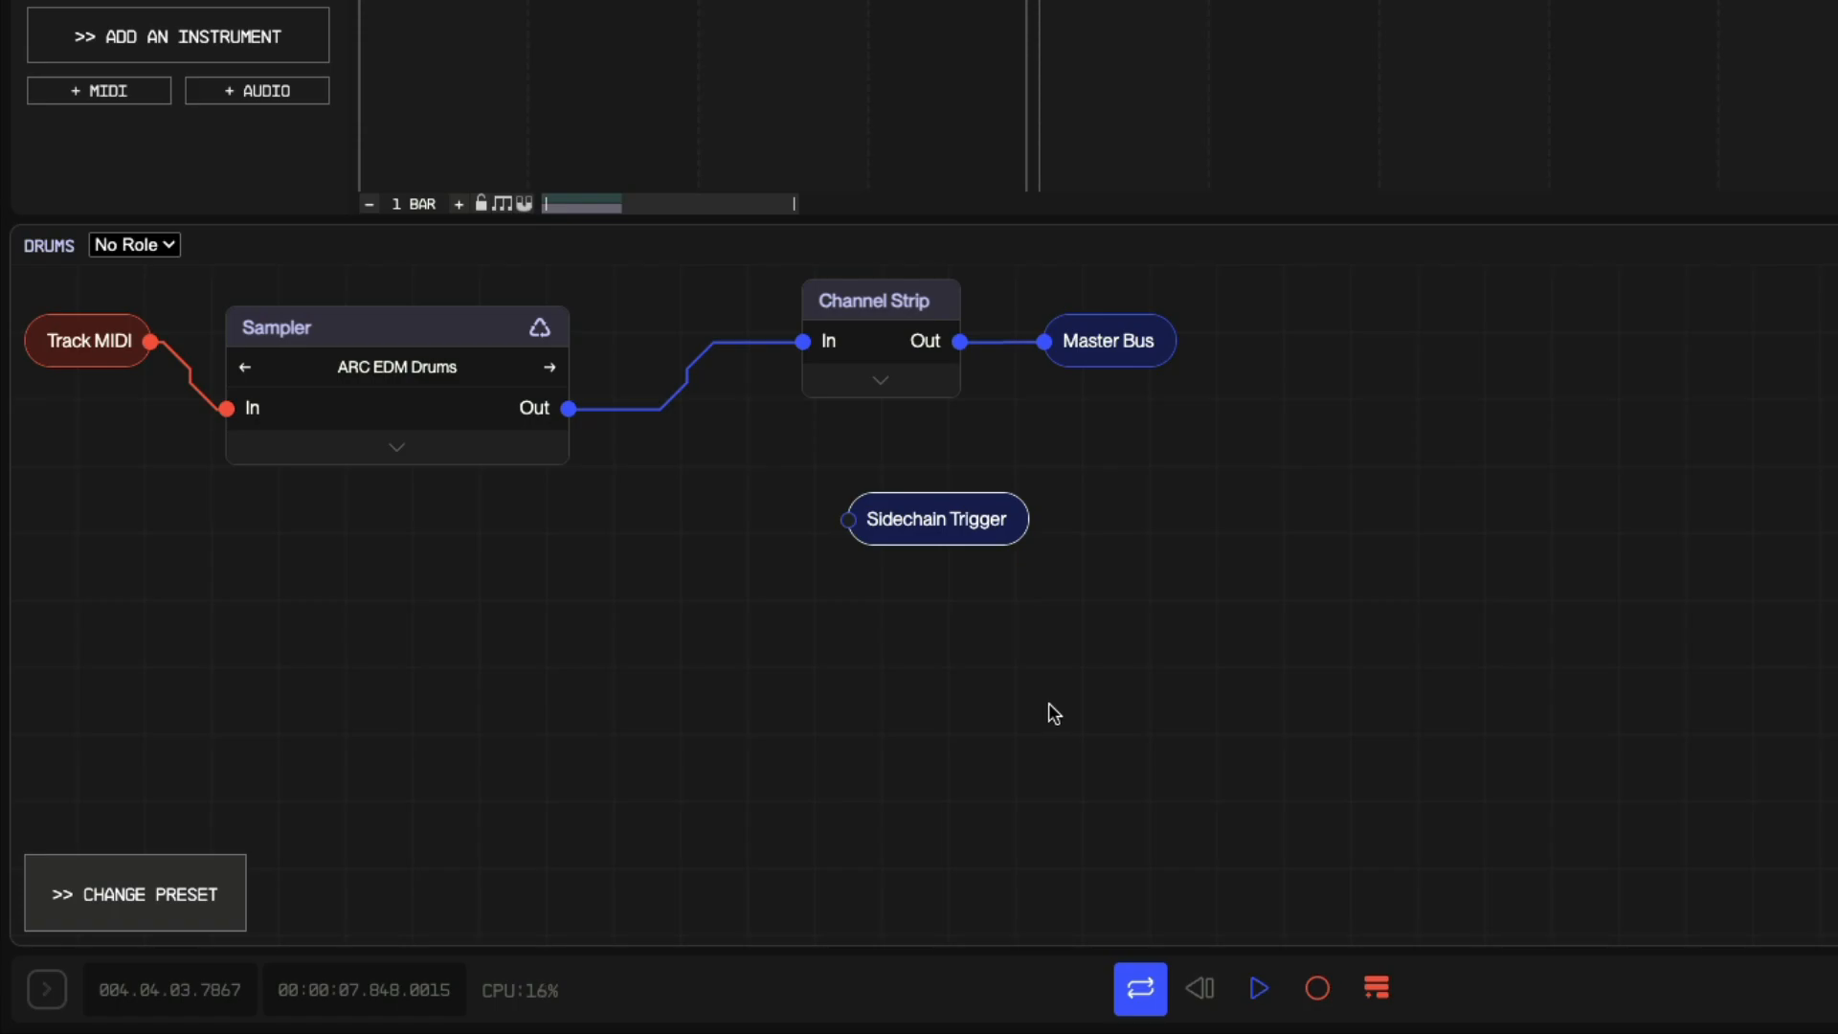
{"action": "left_click_drag", "start_coordinate": [943, 525], "coordinate": [1120, 547]}
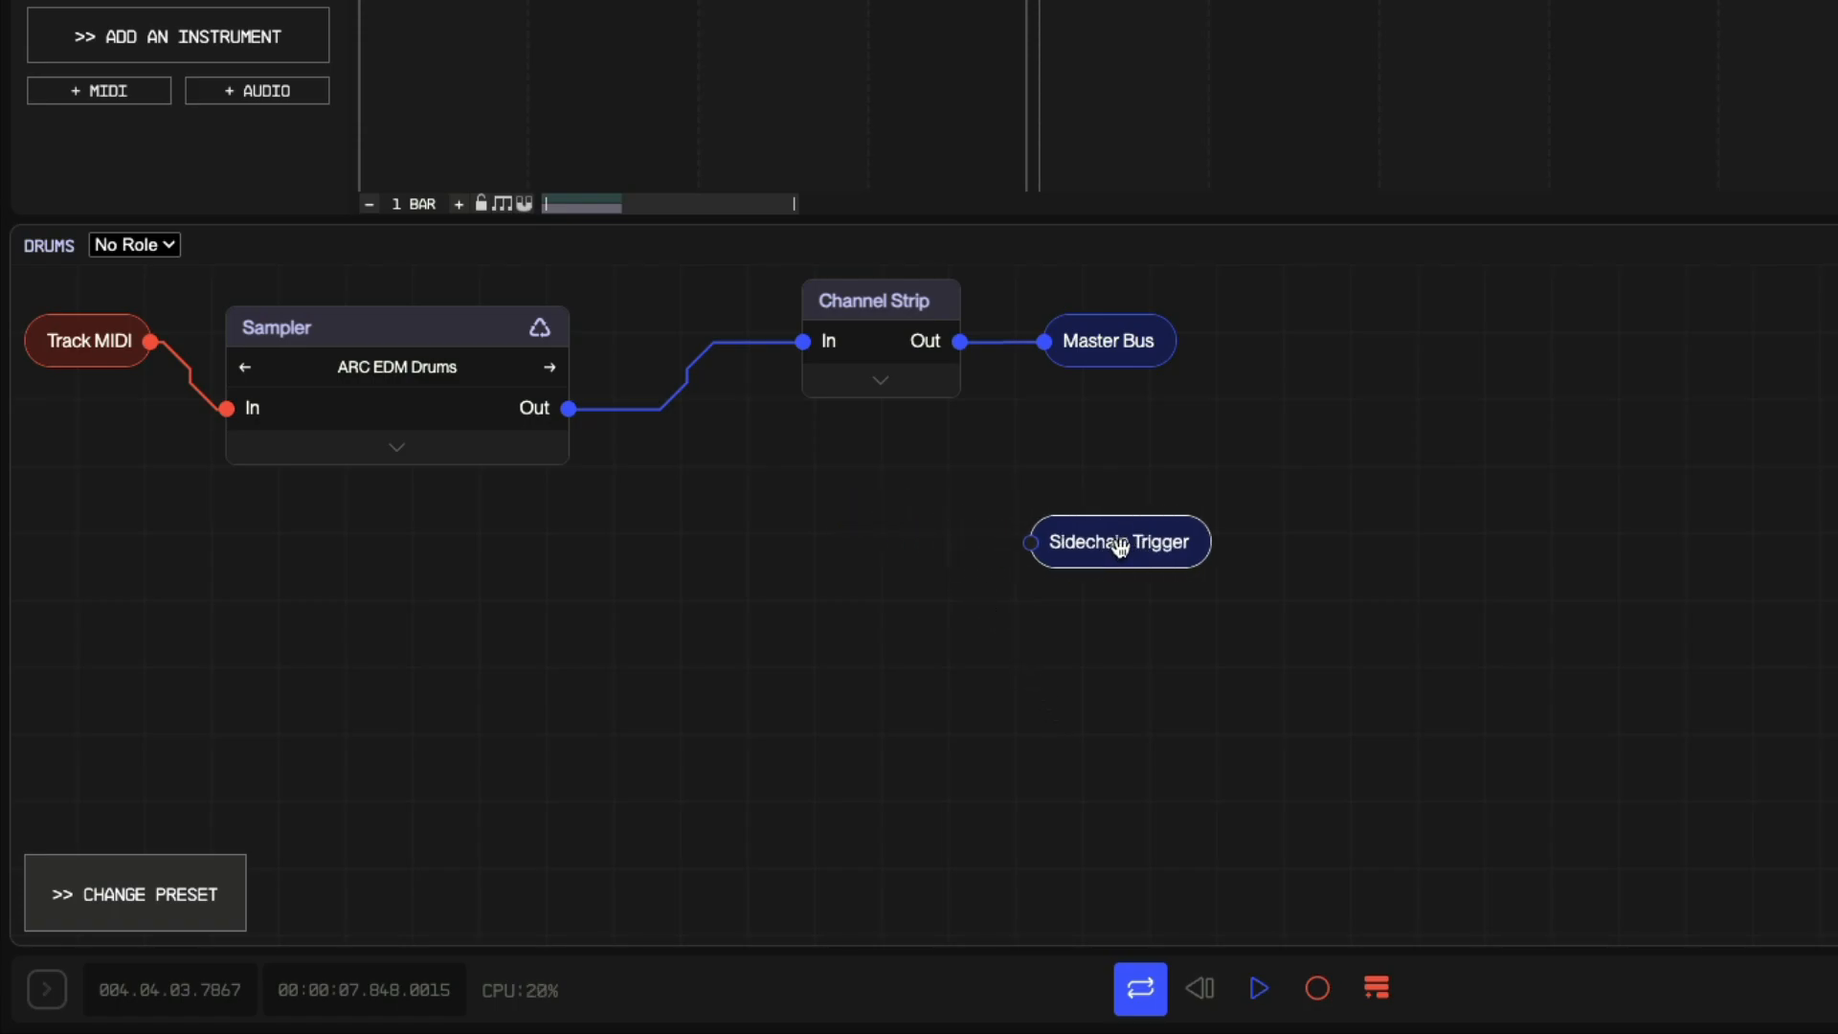
{"action": "left_click_drag", "start_coordinate": [959, 342], "coordinate": [1029, 543]}
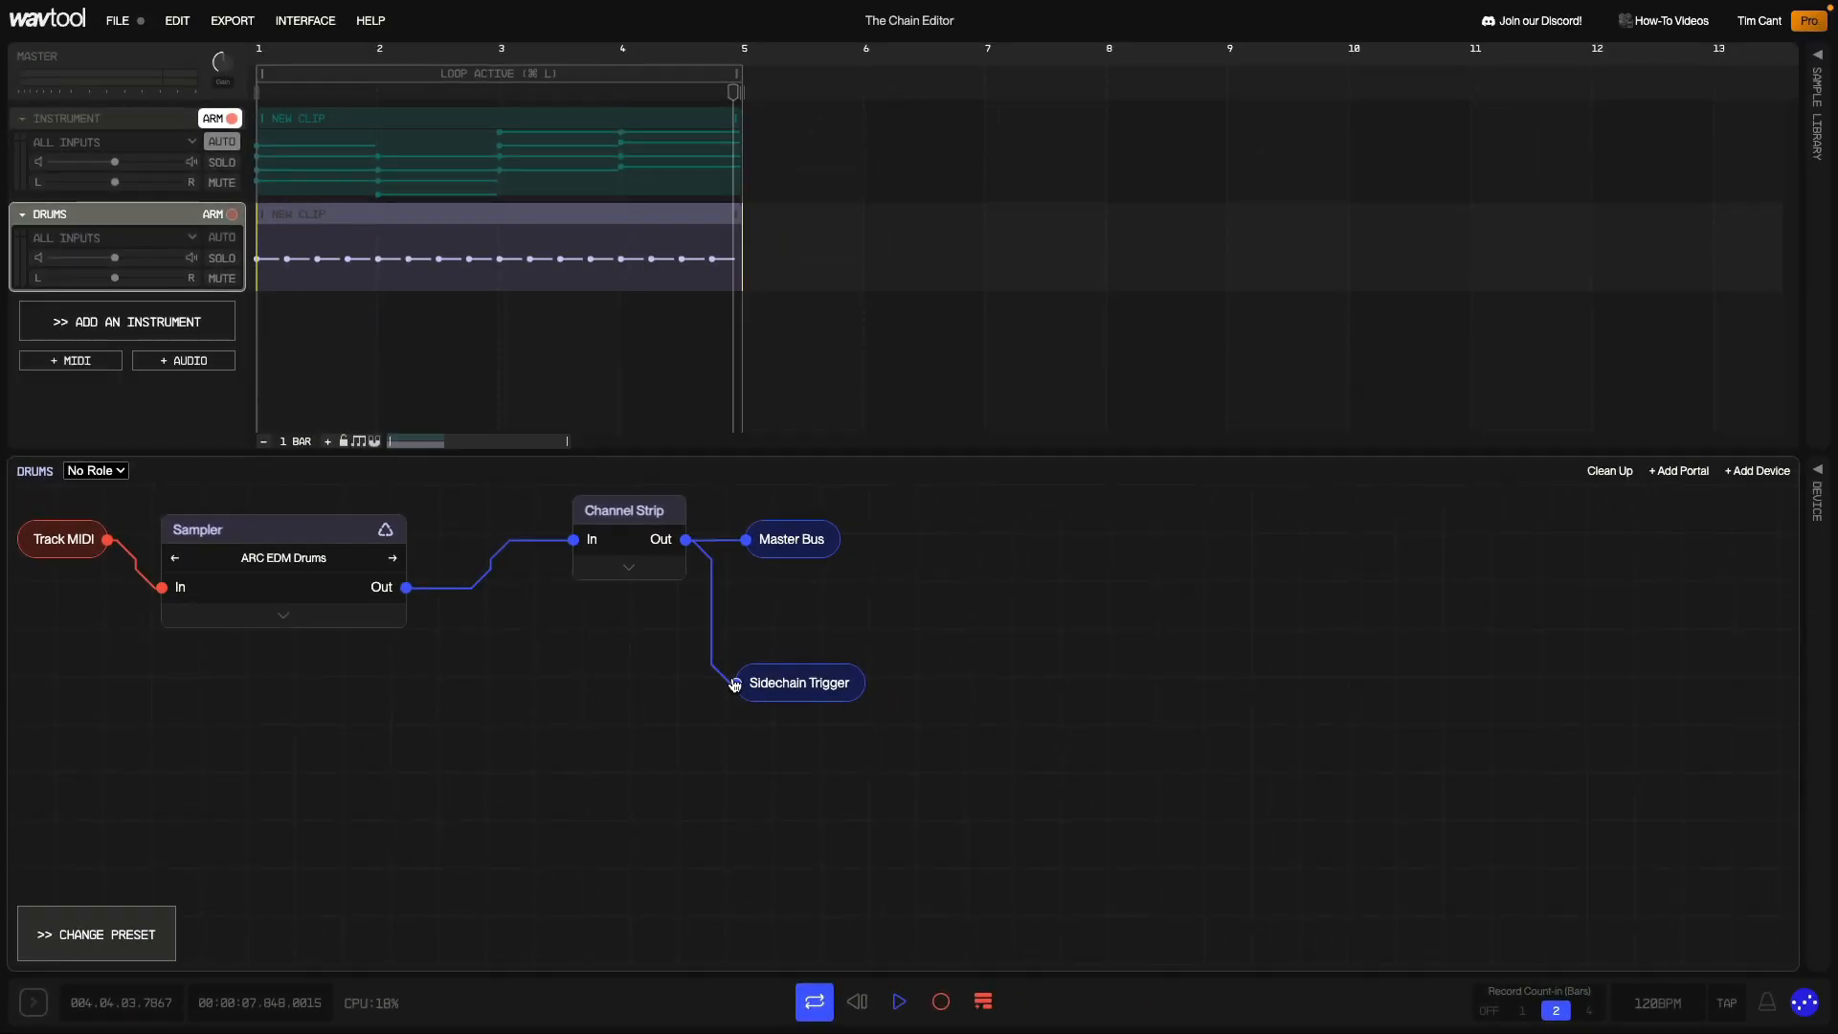
Add the Sidechain Trigger emitter portal to the Master chain and connect it to the new Compressor's Detector input
{"action": "left_click", "coordinate": [107, 67]}
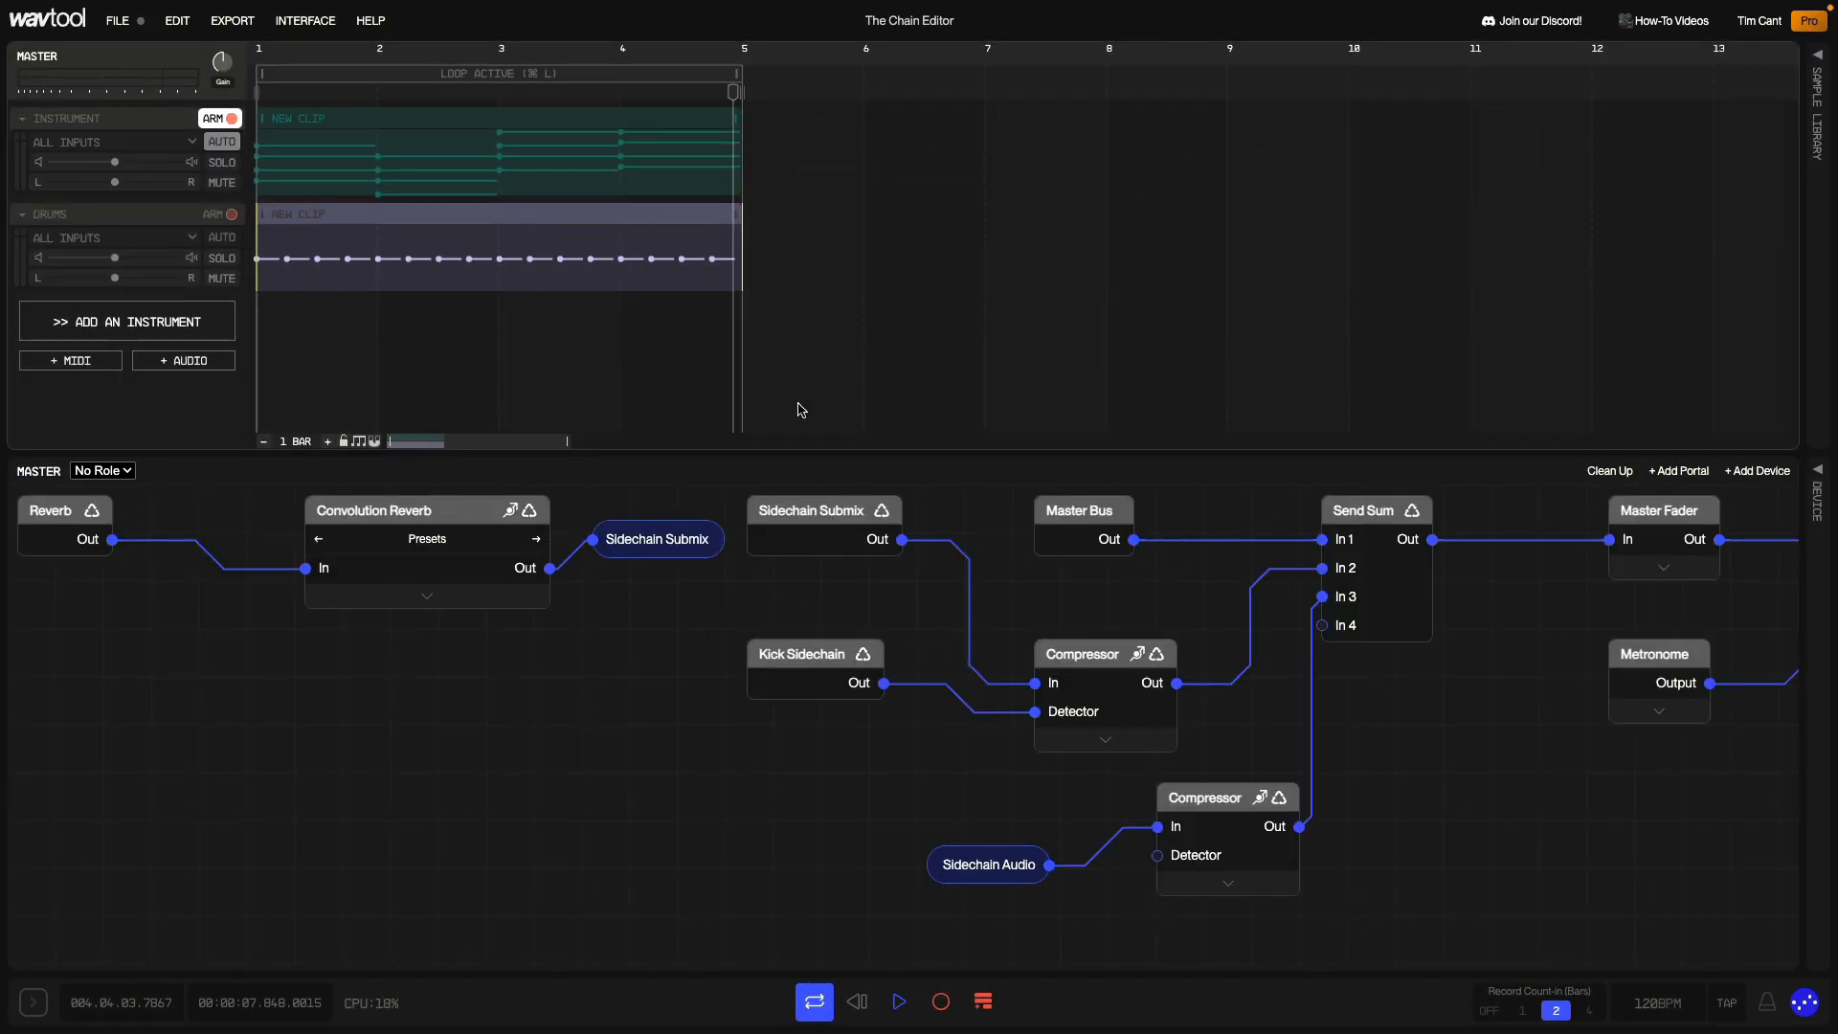
{"action": "left_click", "coordinate": [1661, 475]}
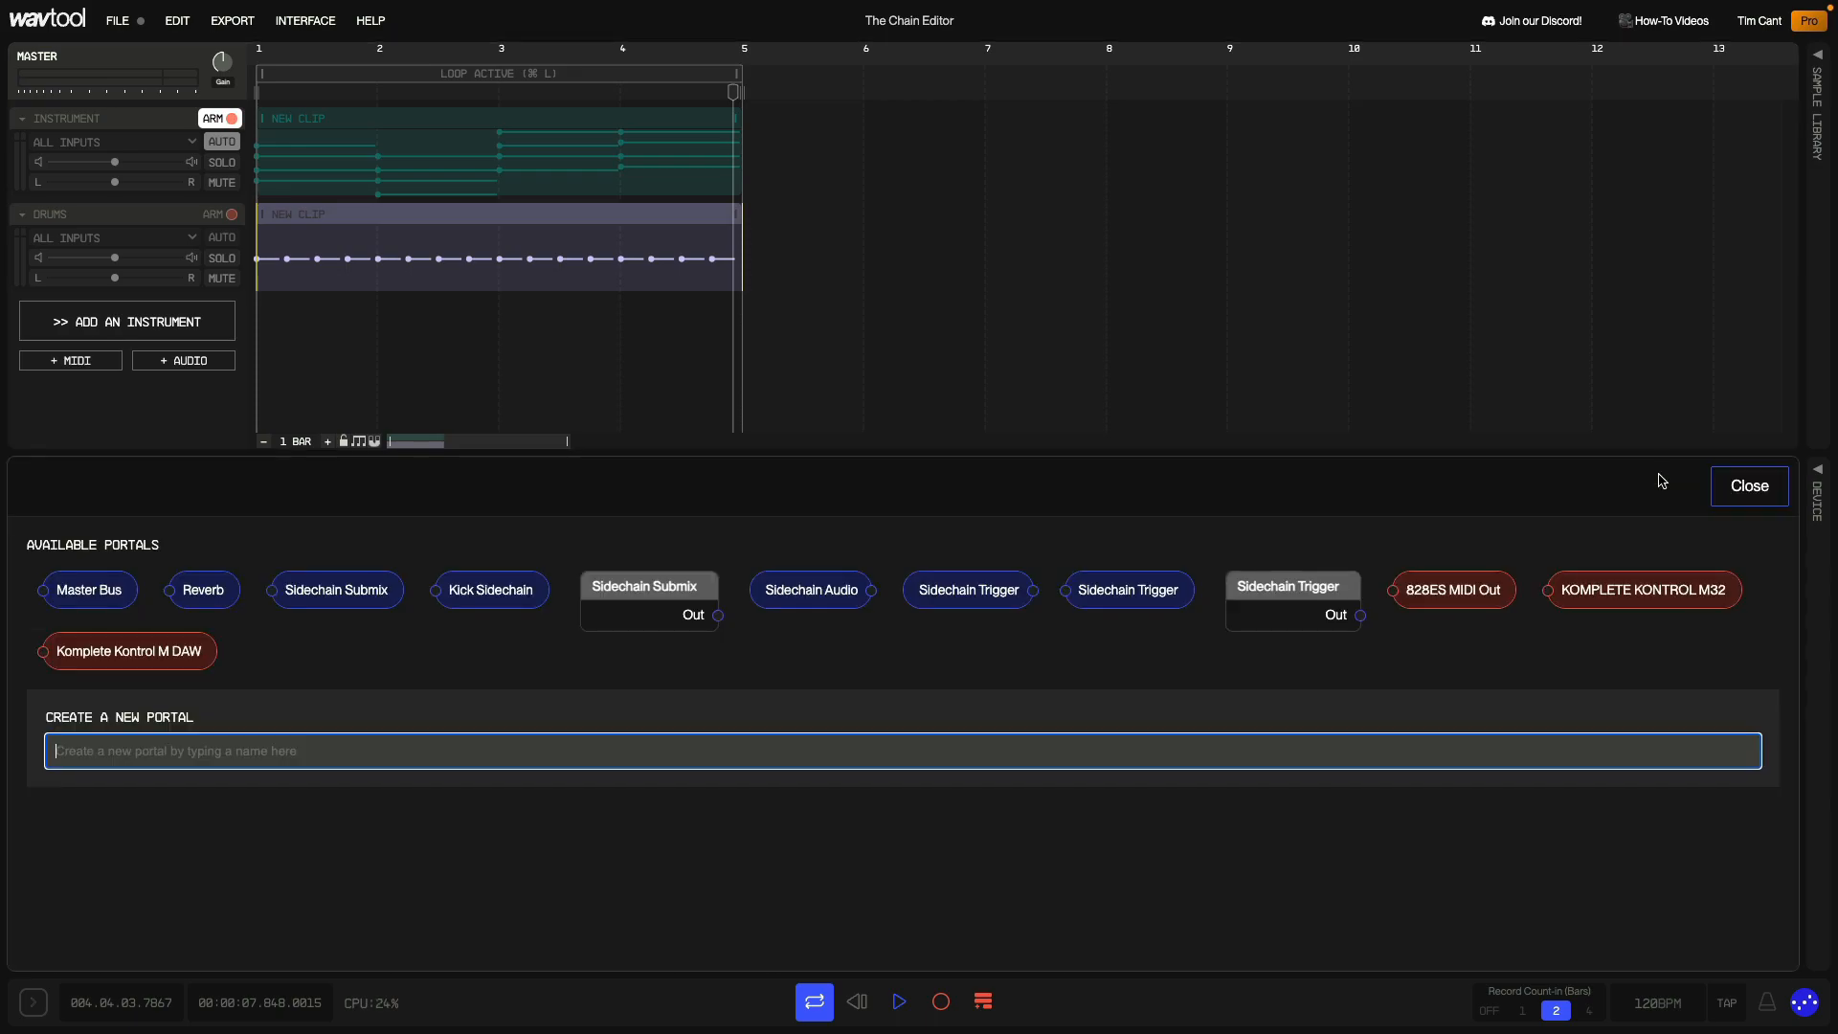
{"action": "left_click", "coordinate": [986, 592]}
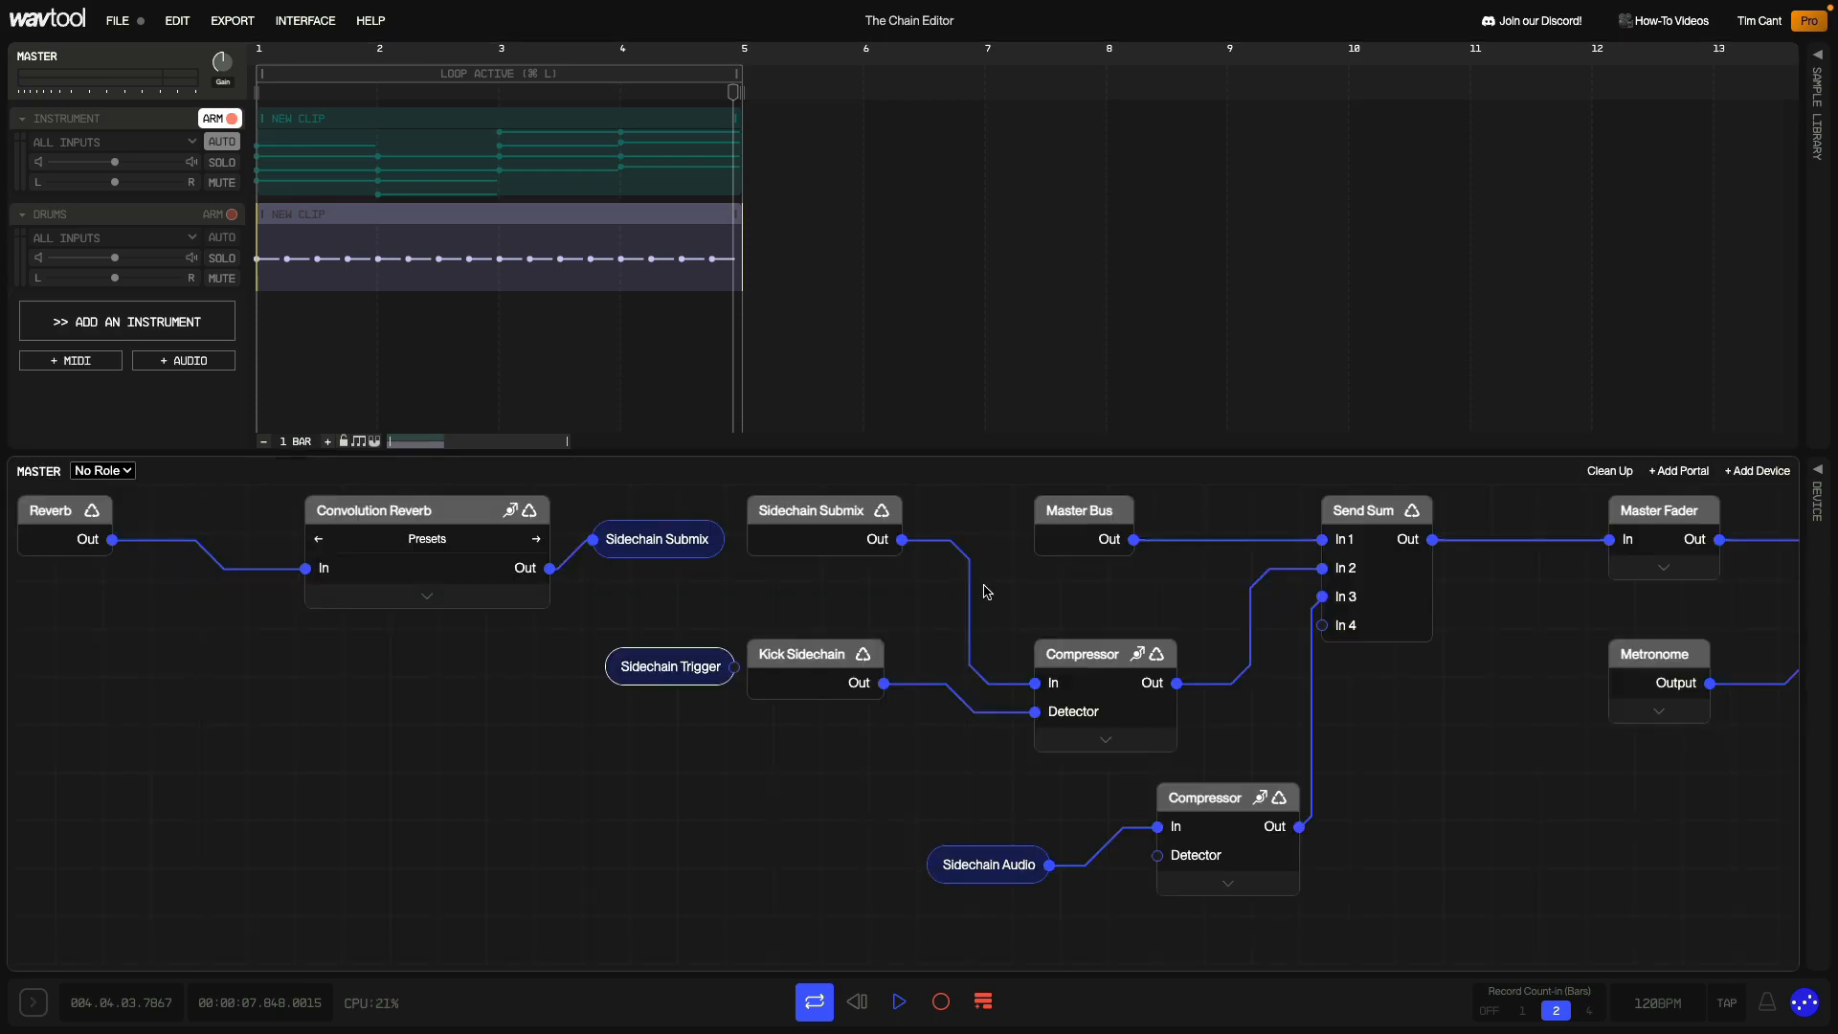
{"action": "left_click_drag", "start_coordinate": [710, 675], "coordinate": [1156, 861]}
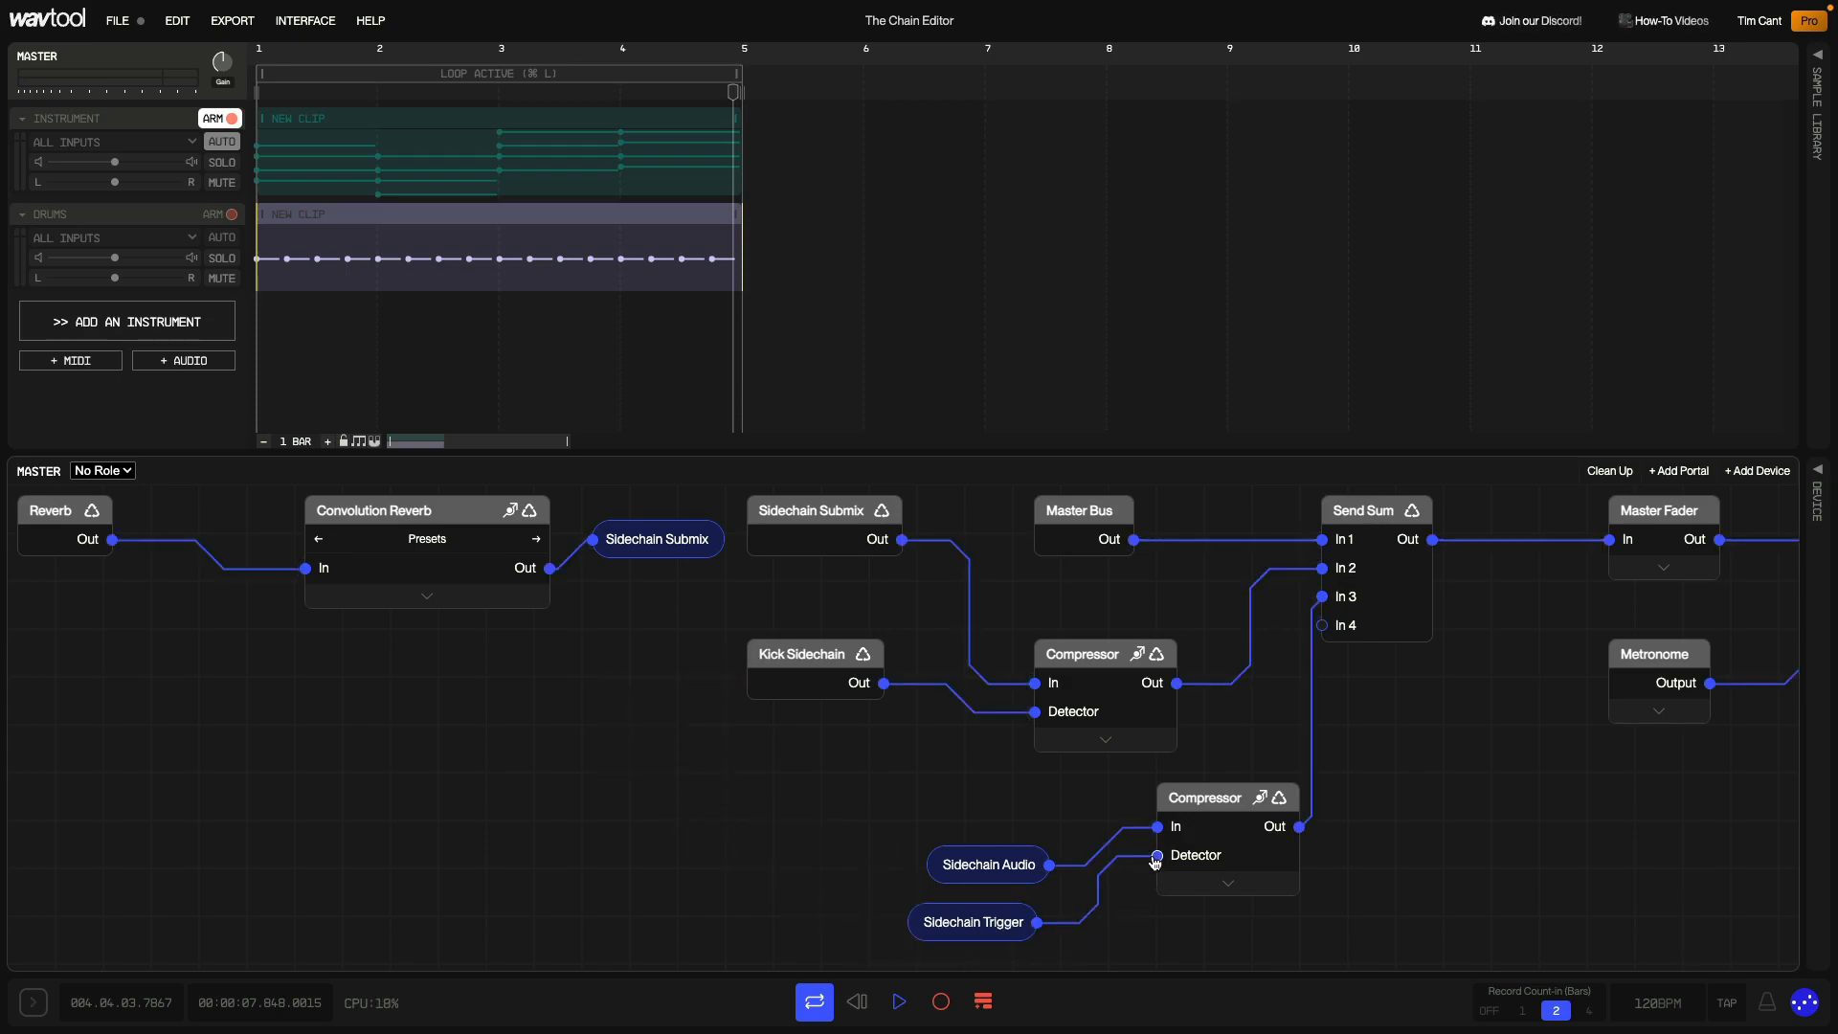
Open the new Compressor's controls and, while playing the loop, turn the threshold far down and the ratio up
{"action": "left_click", "coordinate": [1201, 807]}
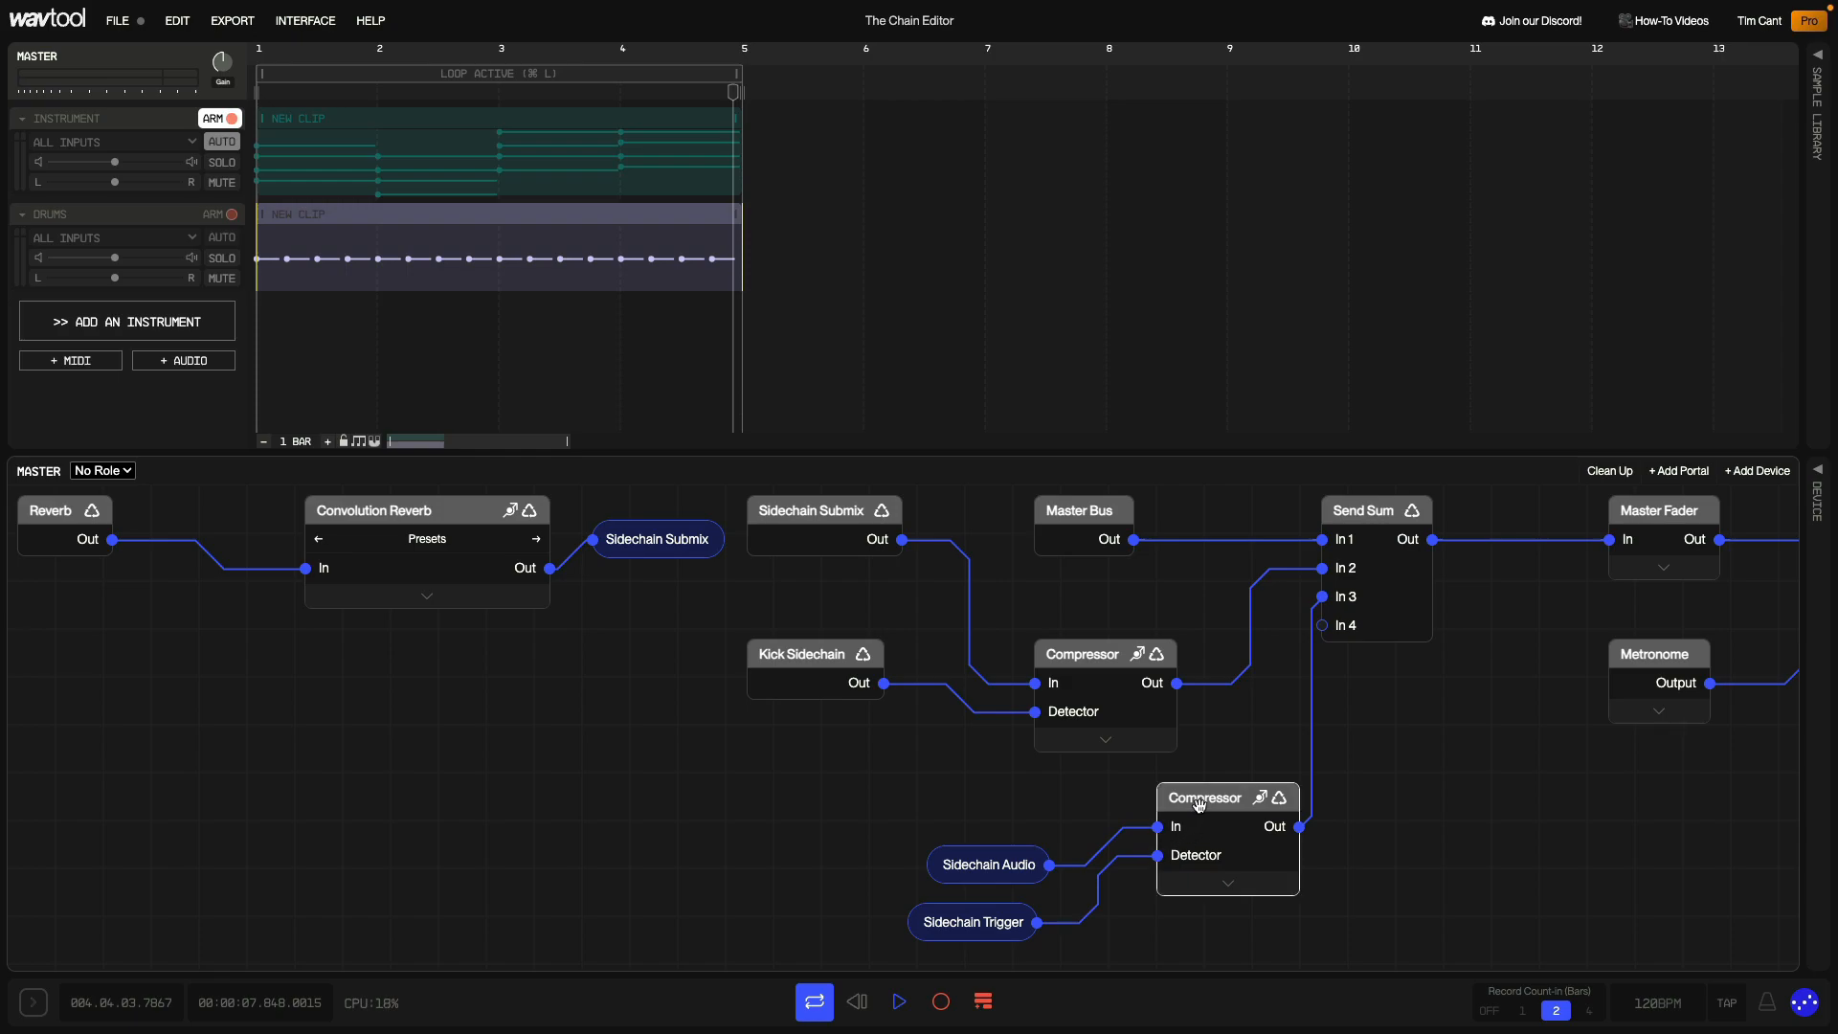
{"action": "left_click", "coordinate": [1815, 486]}
{"action": "left_click_drag", "start_coordinate": [664, 820], "coordinate": [183, 815]}
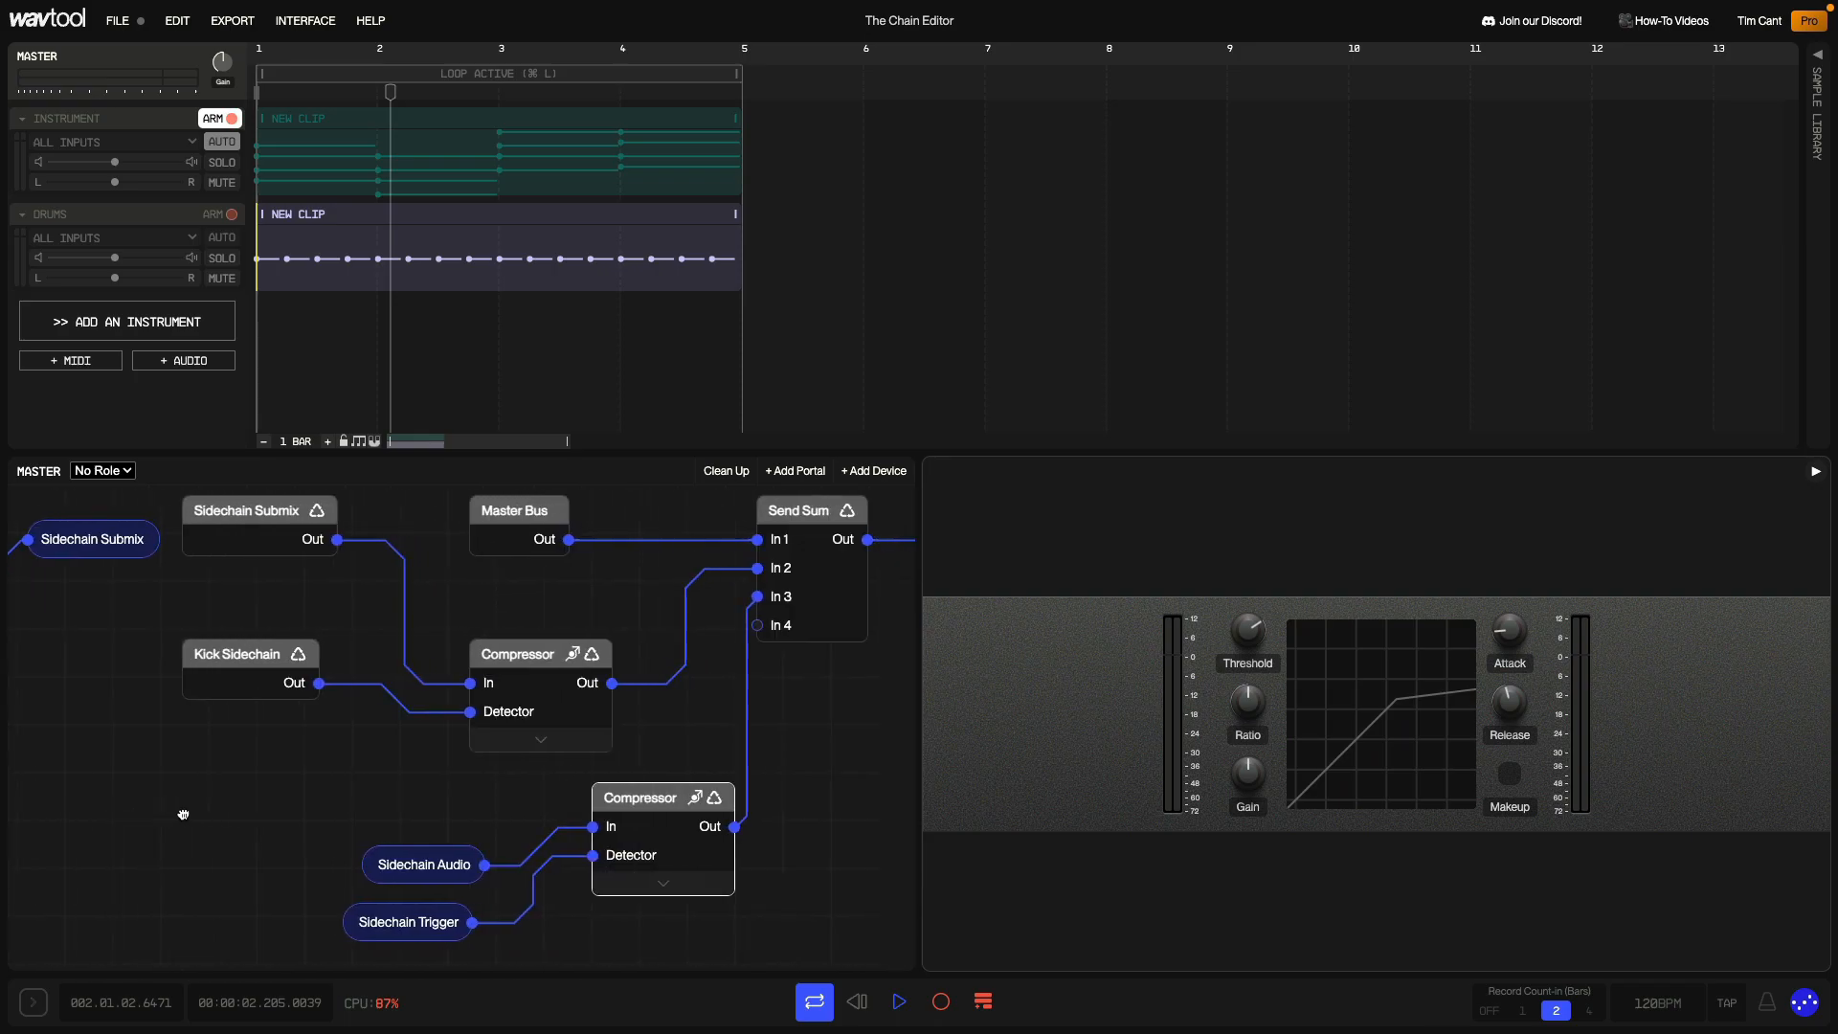
{"action": "key", "text": "space"}
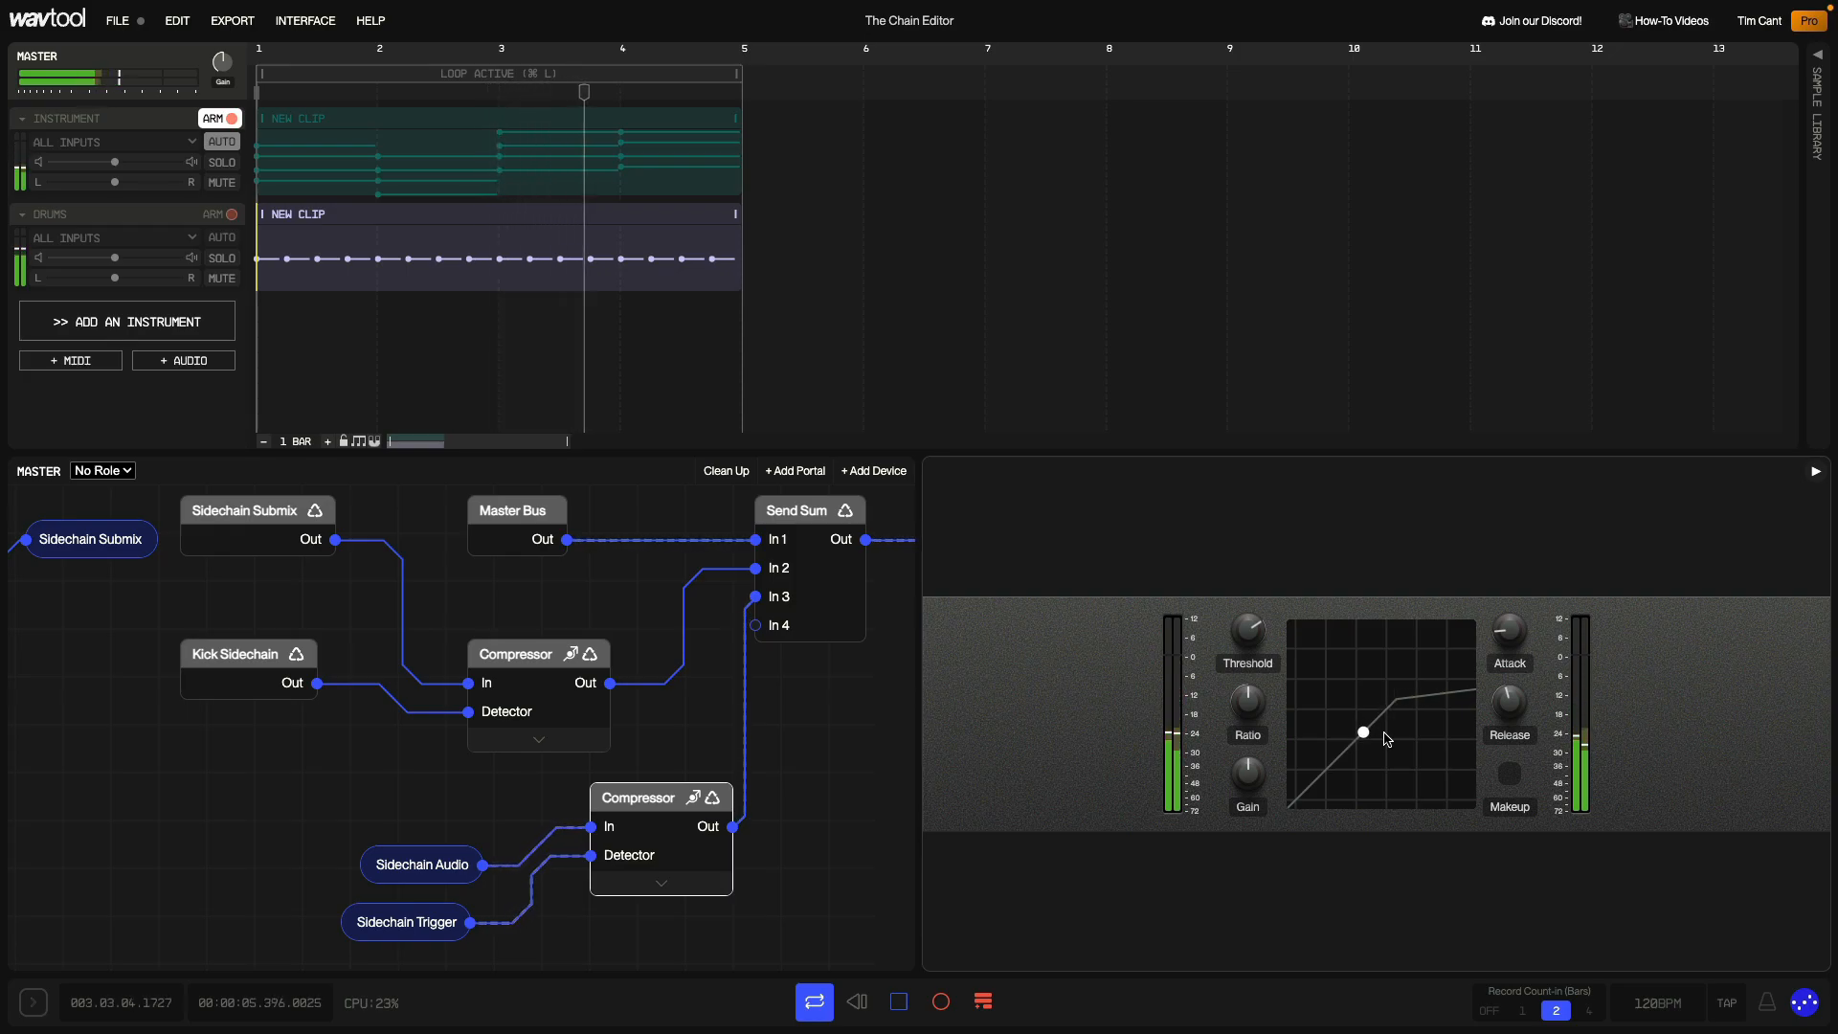
{"action": "left_click_drag", "start_coordinate": [1247, 633], "coordinate": [1247, 720]}
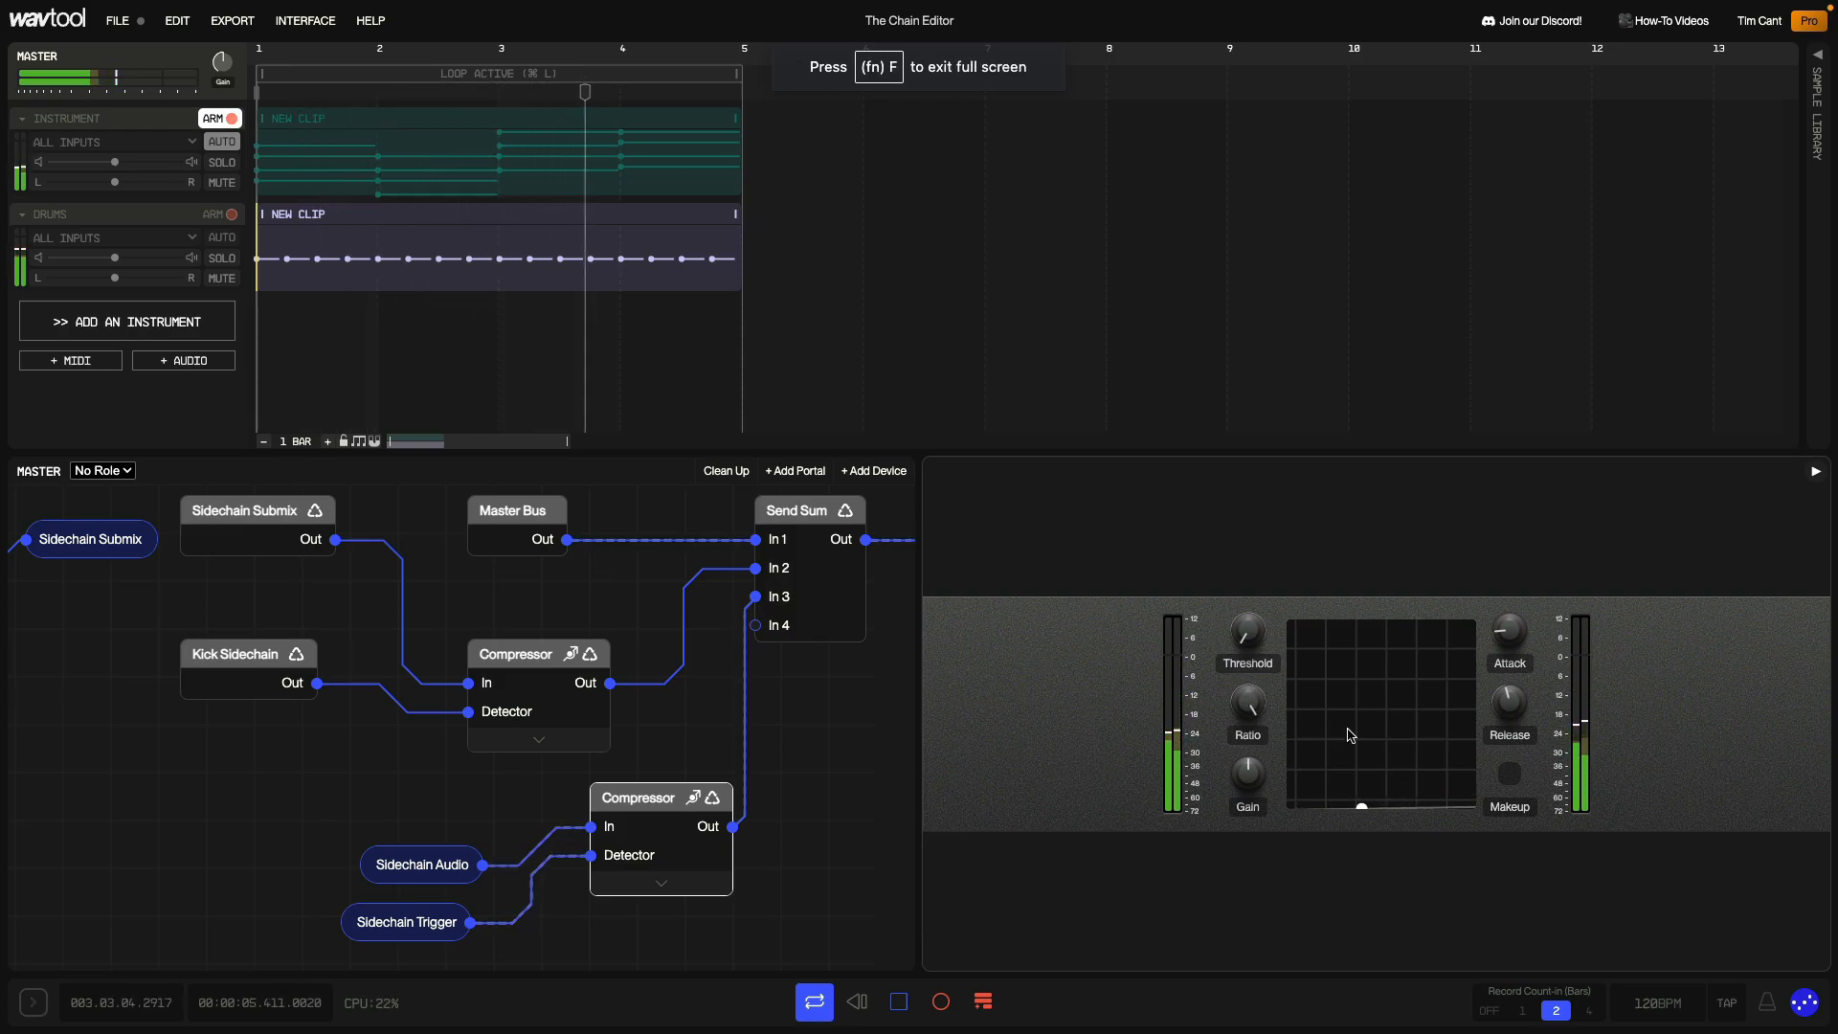
{"action": "key", "text": "space"}
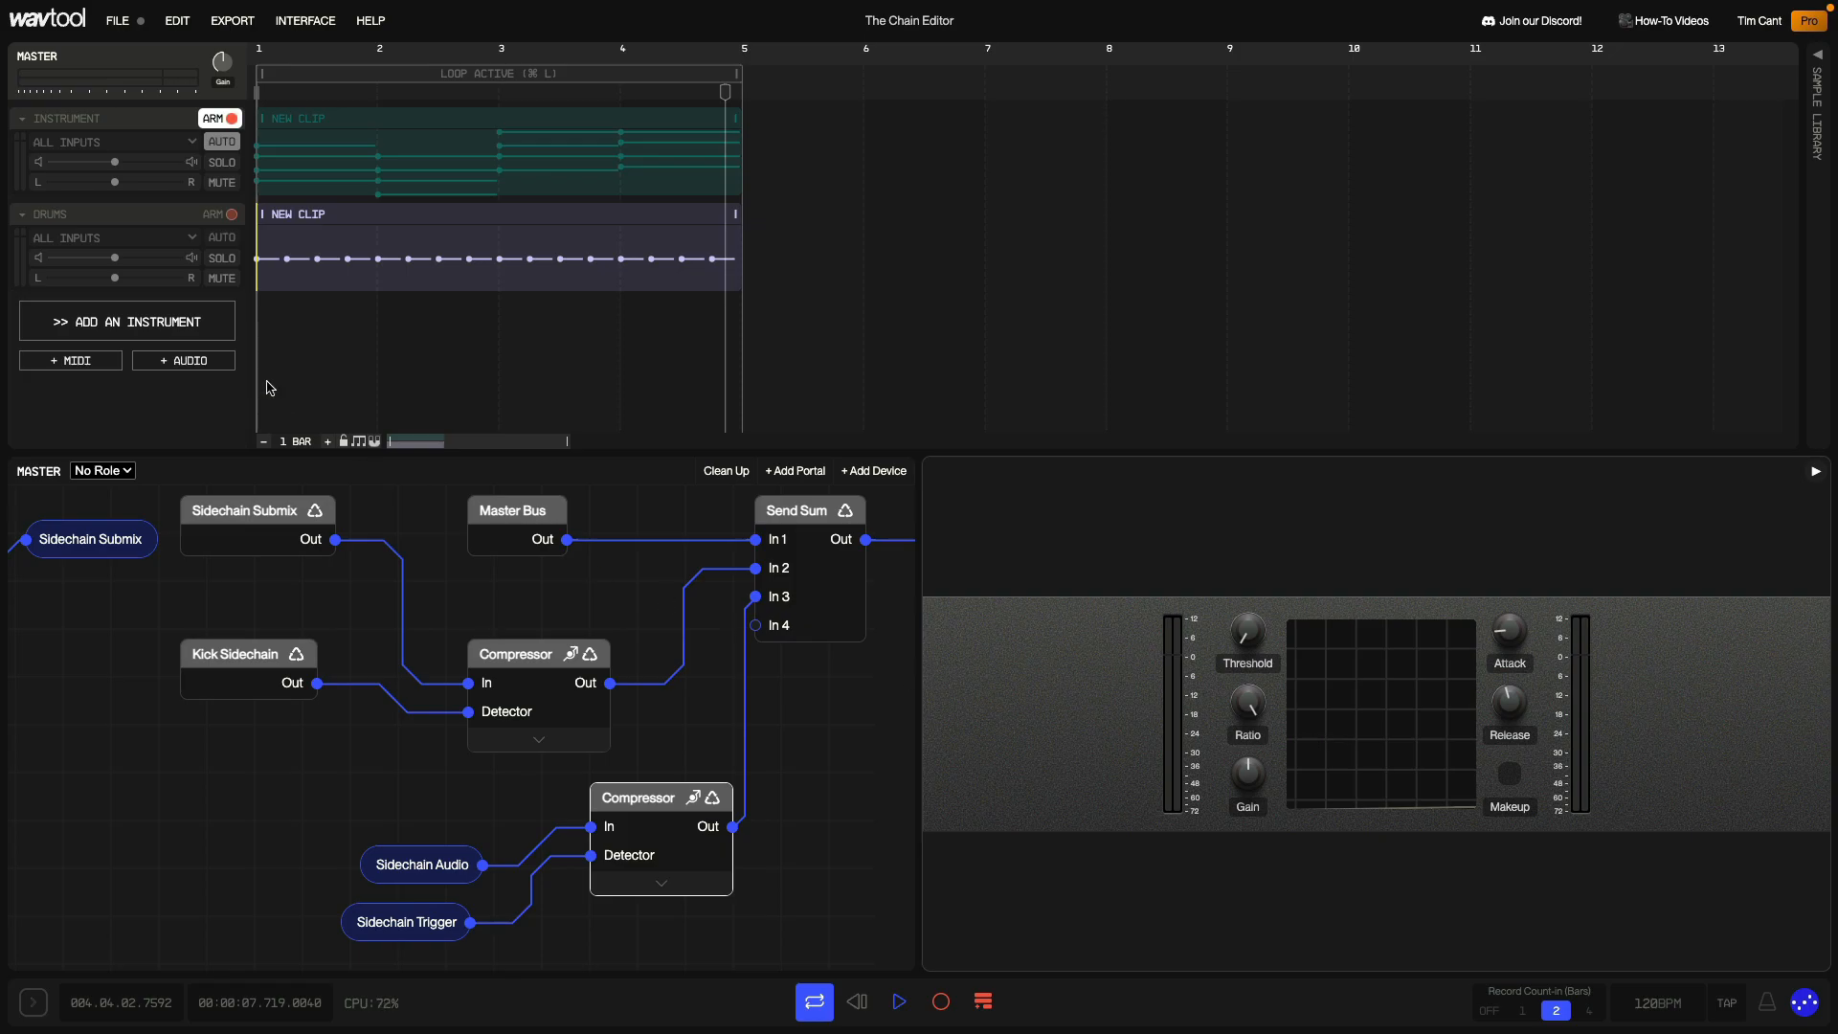
Disconnect the Drums Channel Strip from Master Bus, keeping only its Sidechain Trigger connection, and play the loop
{"action": "left_click", "coordinate": [113, 224]}
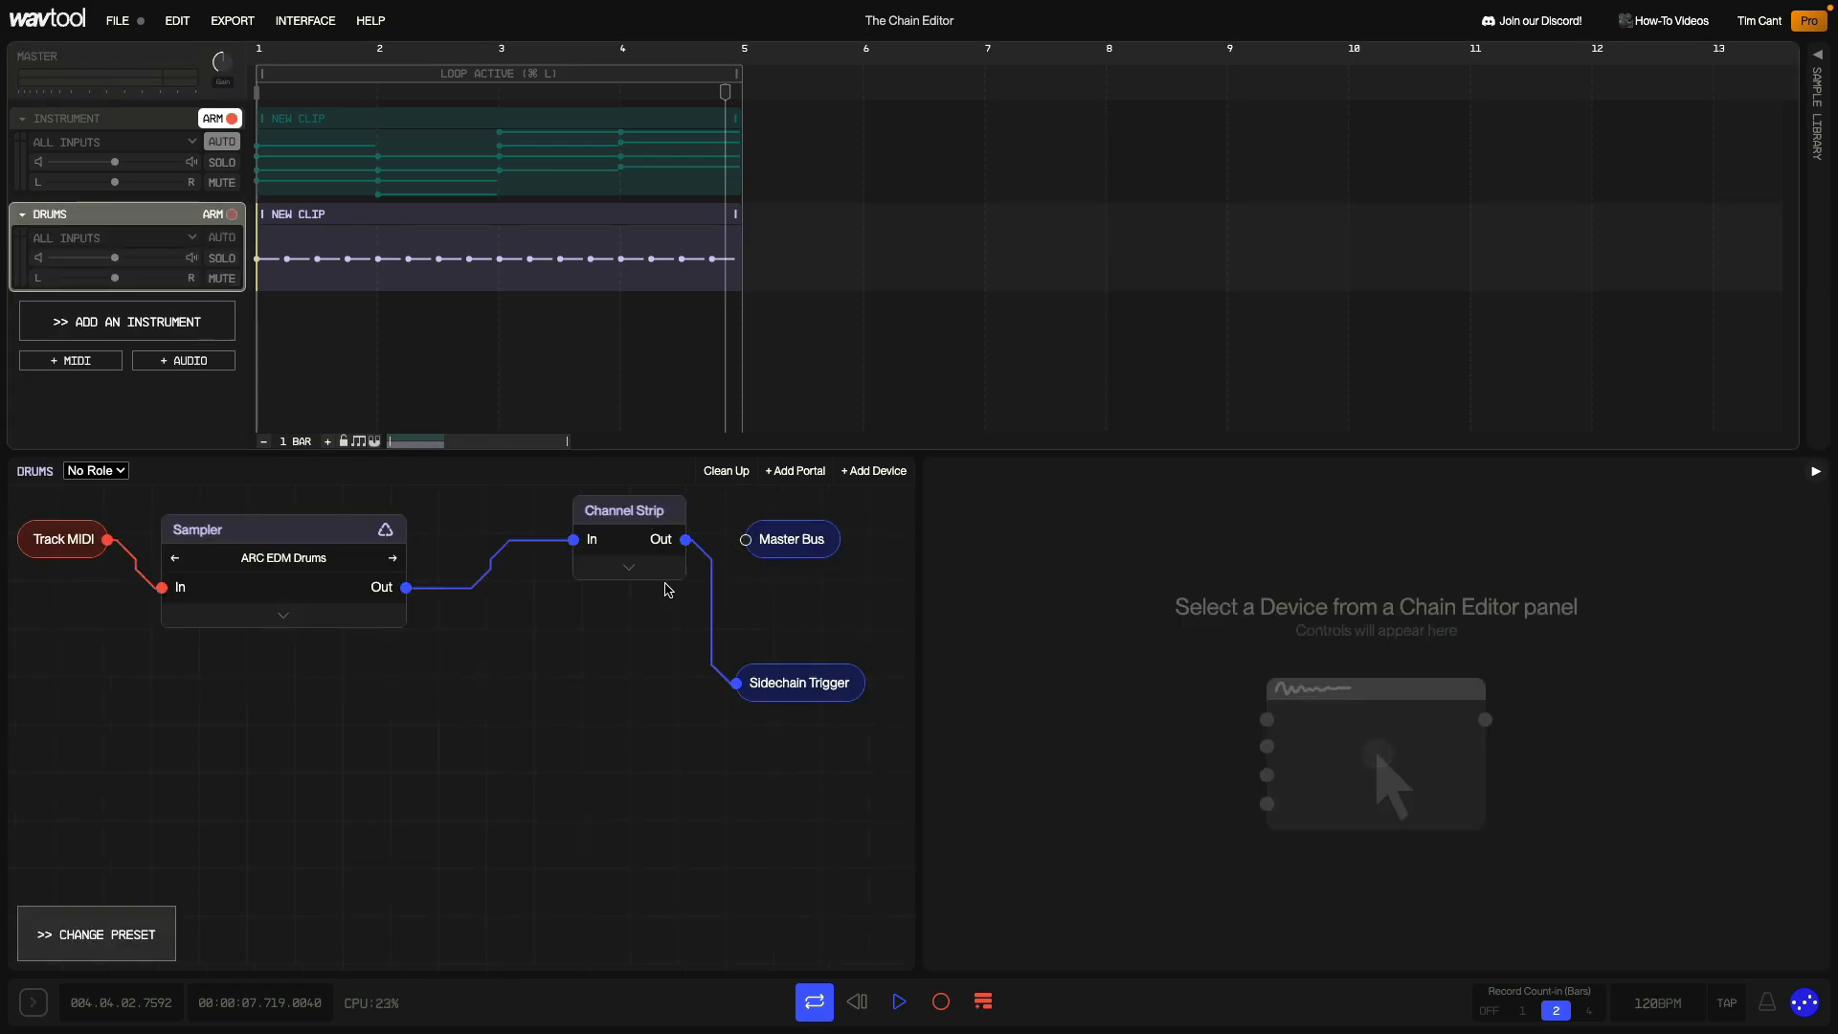
{"action": "key", "text": "space"}
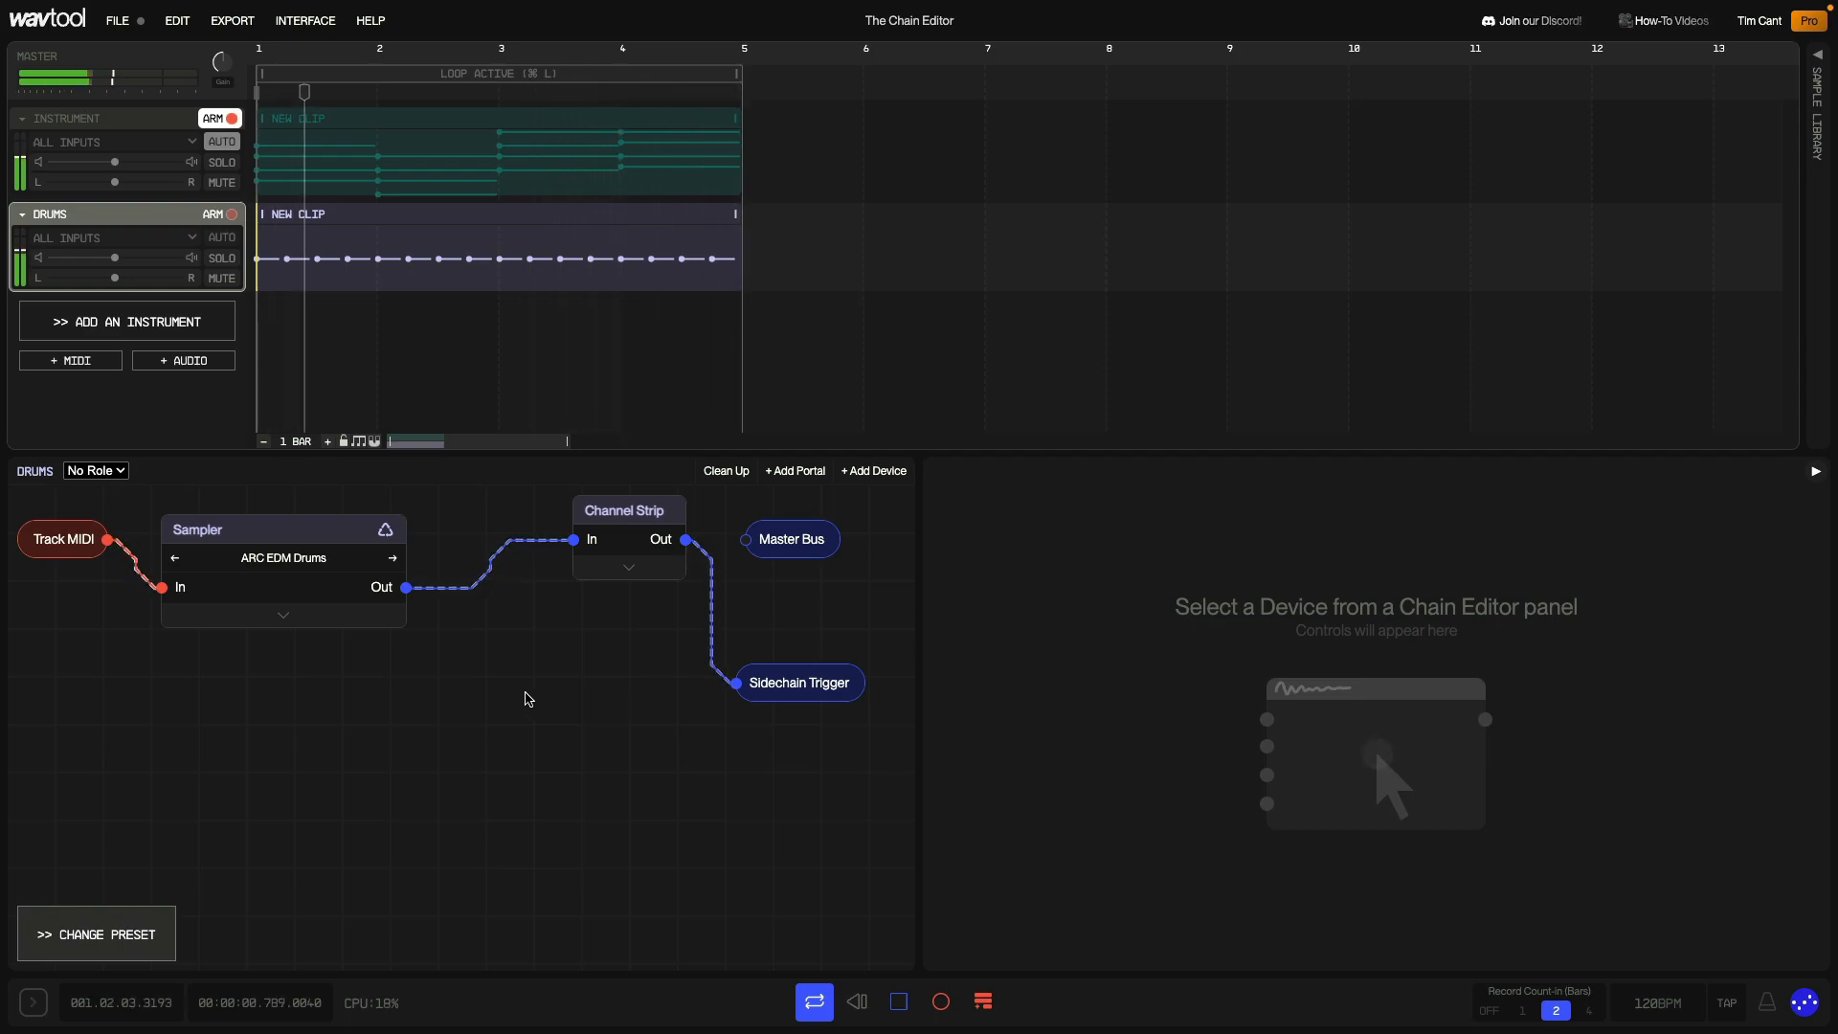
Bring up the project's file commands
{"action": "left_click", "coordinate": [116, 22]}
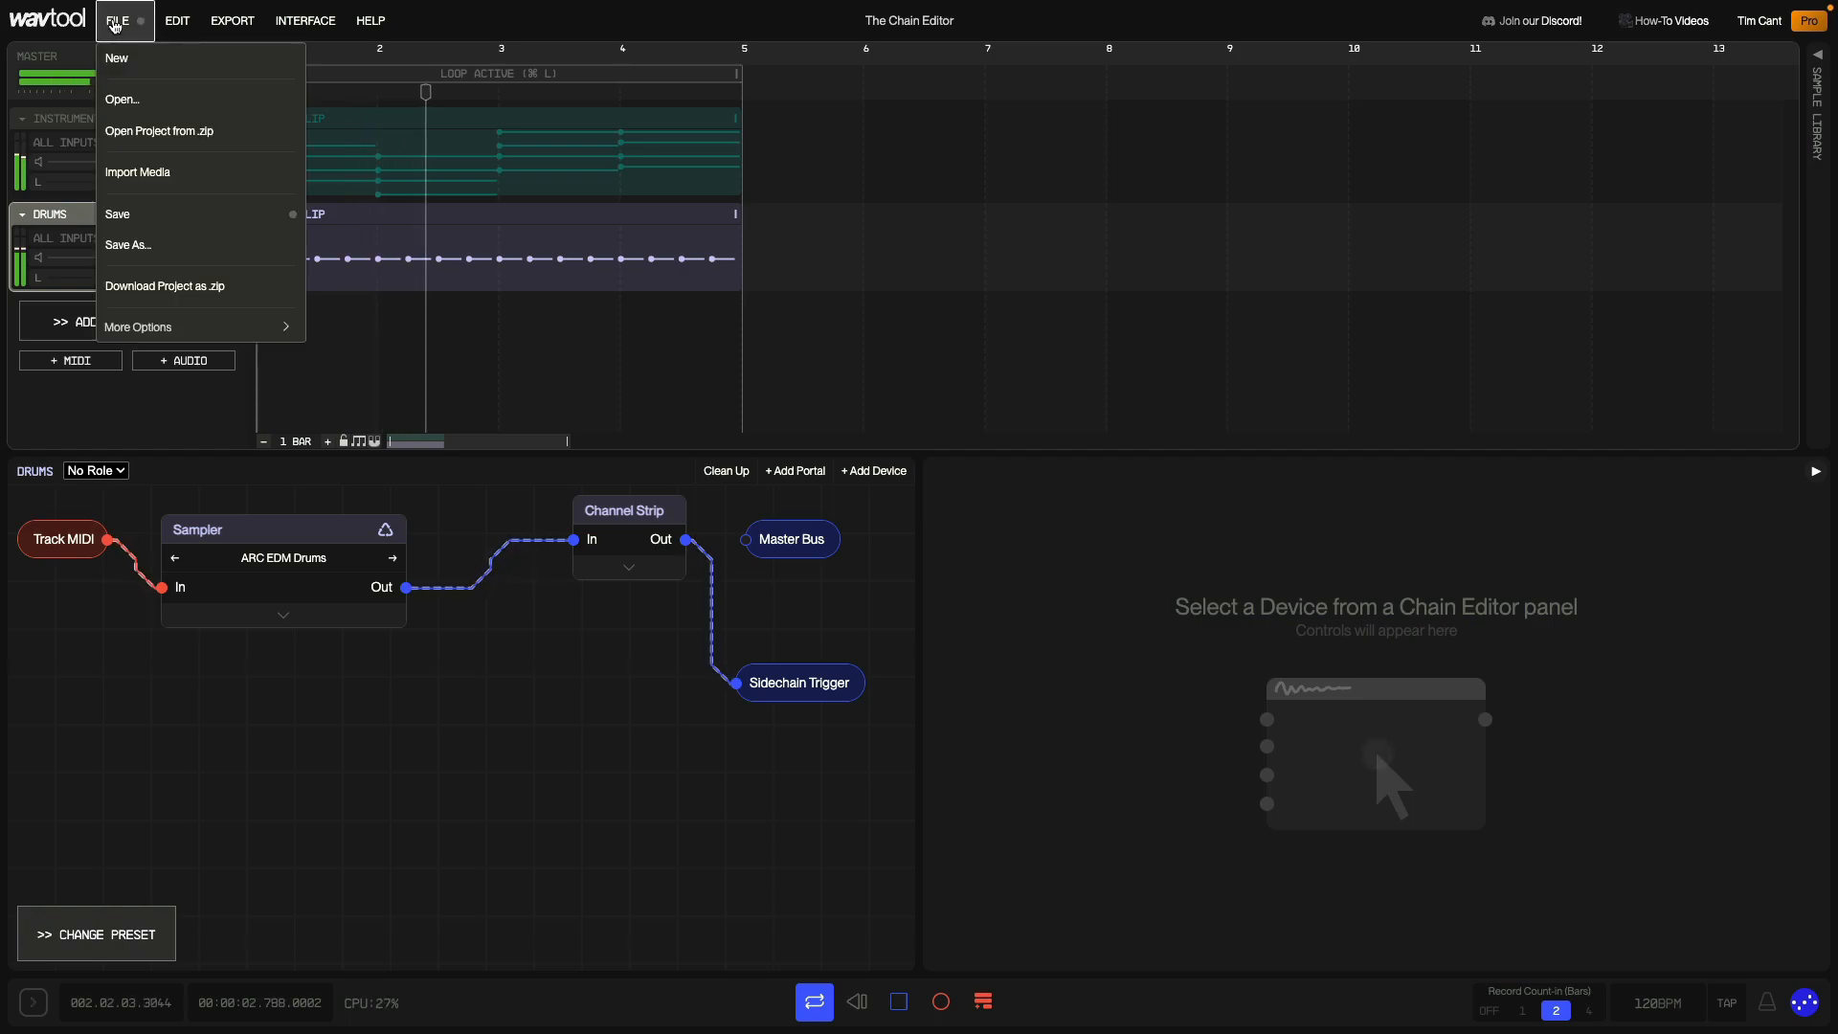